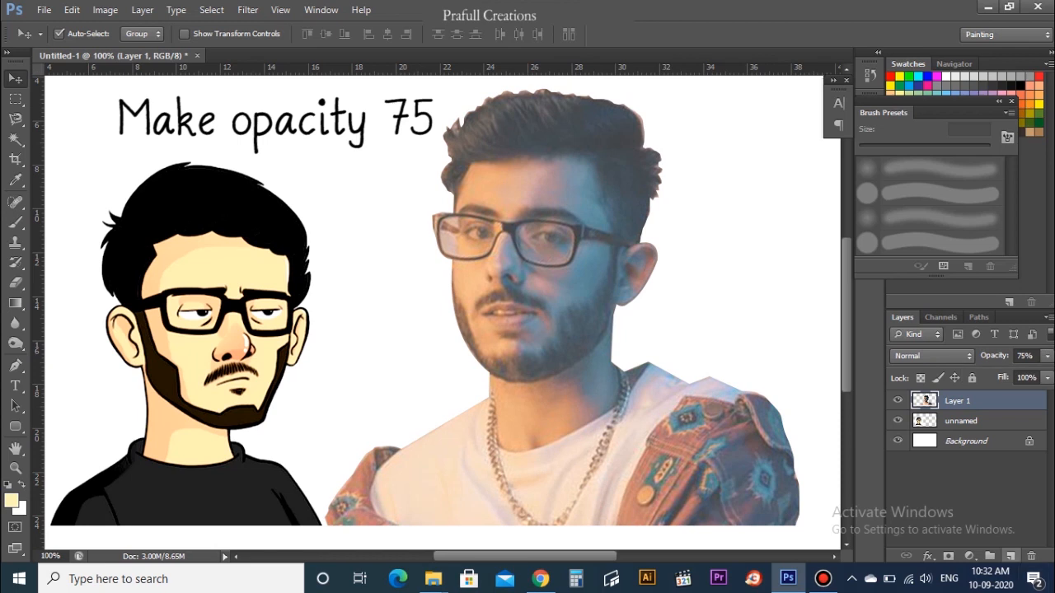
Step: On a new layer, outline the neck in the photo with the Pen tool and convert the path to a selection
{"action": "left_click", "coordinate": [15, 365]}
{"action": "left_click", "coordinate": [489, 441]}
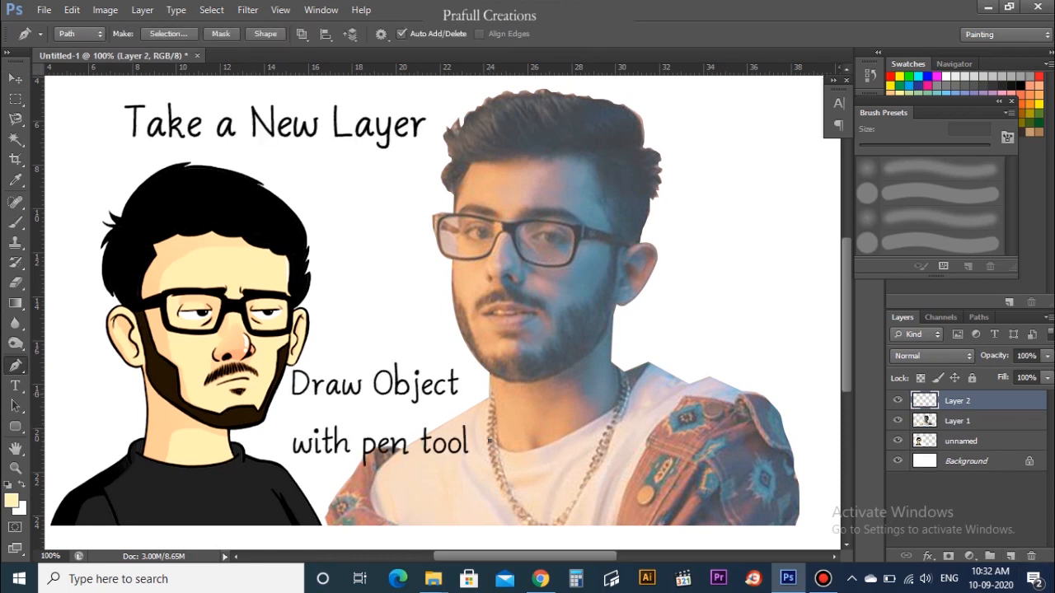
{"action": "left_click", "coordinate": [489, 353]}
{"action": "left_click", "coordinate": [610, 299]}
{"action": "left_click_drag", "start_coordinate": [489, 440], "coordinate": [431, 403]}
{"action": "key", "text": "ctrl+Return"}
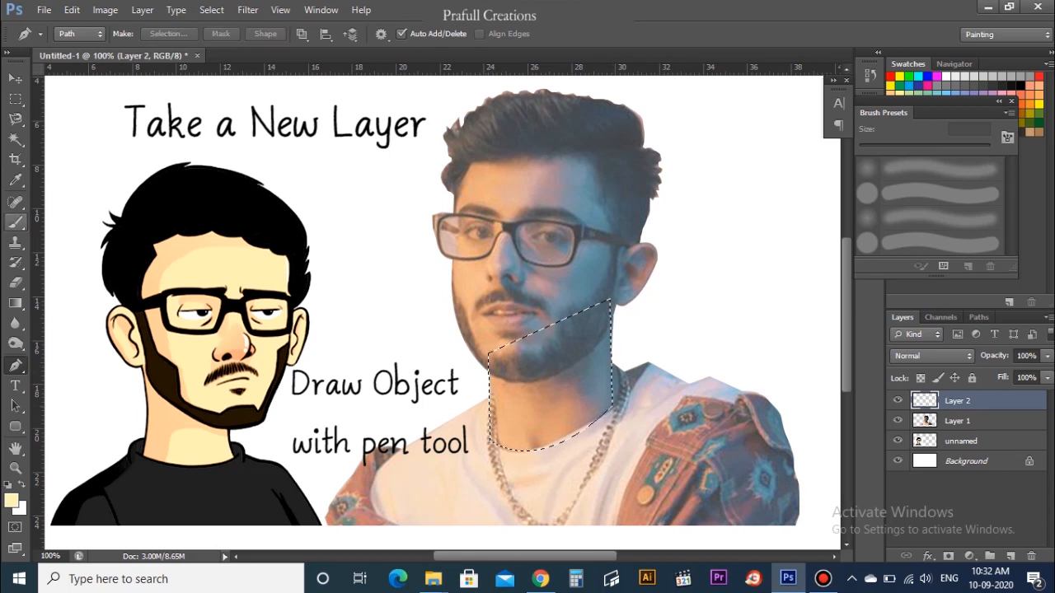
Step: Fill the neck selection with the pale cream foreground colour fff2b6 and deselect
{"action": "left_click", "coordinate": [12, 500]}
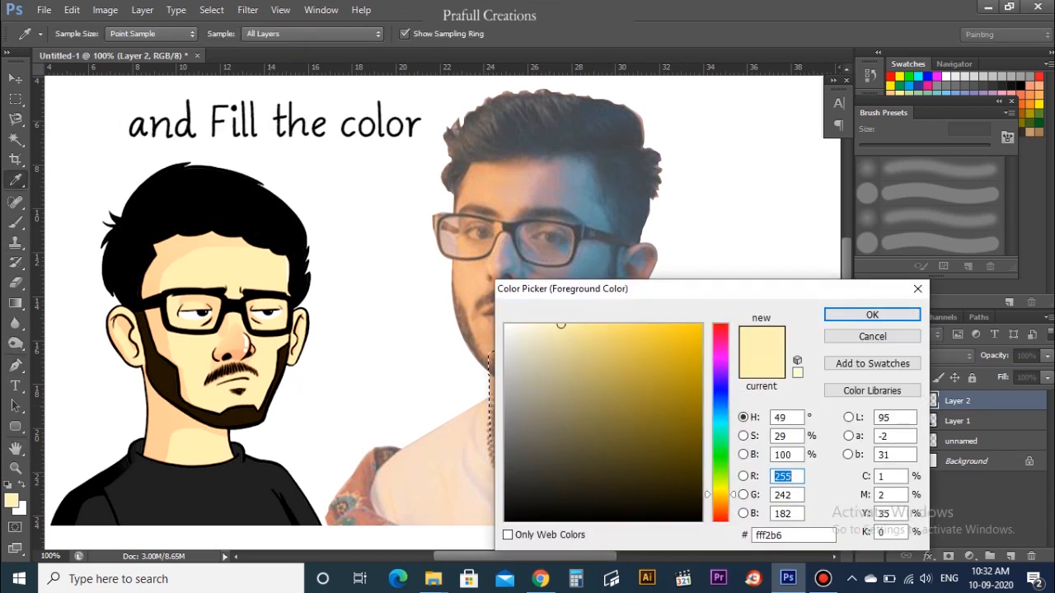
{"action": "key", "text": "Return"}
{"action": "key", "text": "alt+BackSpace"}
{"action": "key", "text": "ctrl+d"}
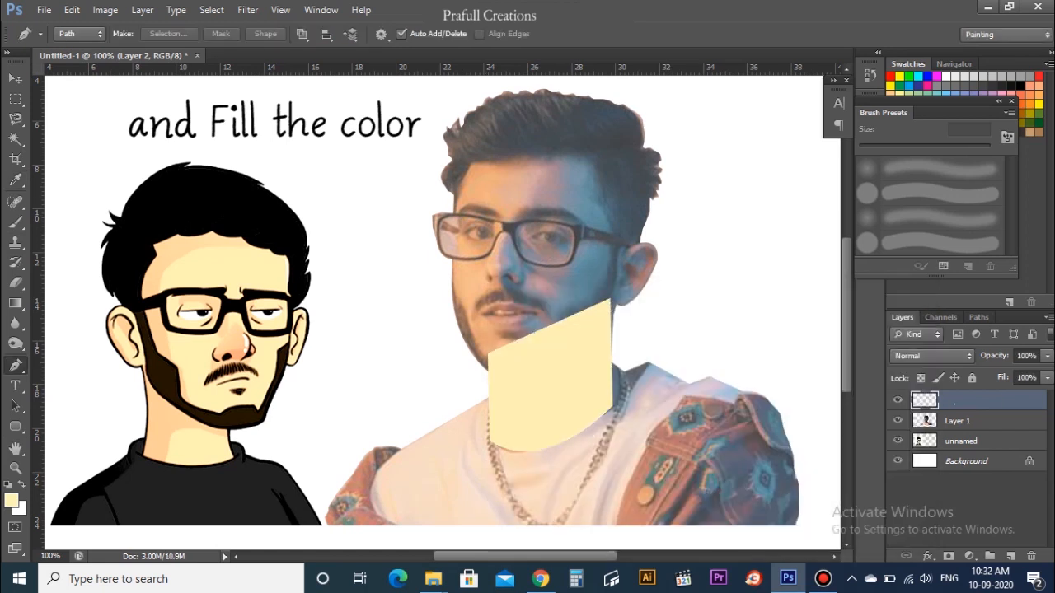
Step: Rename the filled layer as neck and hide it
{"action": "double_click", "coordinate": [957, 401]}
{"action": "type", "text": "neck"}
{"action": "left_click", "coordinate": [763, 368]}
{"action": "key", "text": "ctrl+z"}
{"action": "left_click", "coordinate": [897, 400]}
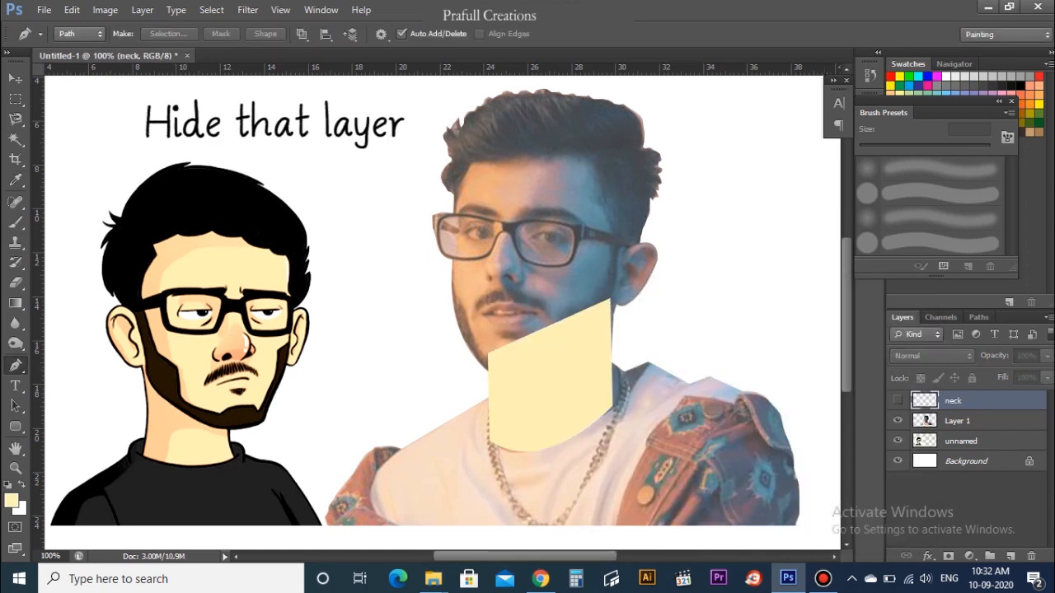
Step: Add a new layer and trace the face with the Pen tool from the jaw up the cheek and over the forehead
{"action": "left_click", "coordinate": [1010, 556]}
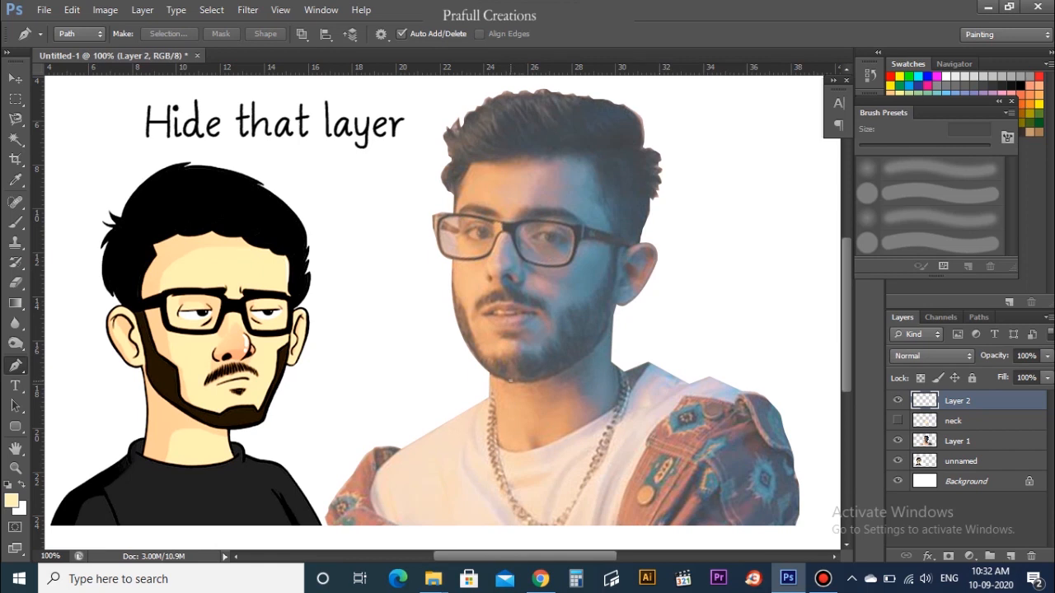
{"action": "left_click_drag", "start_coordinate": [451, 280], "coordinate": [458, 376]}
{"action": "left_click", "coordinate": [451, 280], "text": "alt"}
{"action": "left_click", "coordinate": [454, 218]}
{"action": "left_click", "coordinate": [466, 151]}
{"action": "left_click", "coordinate": [509, 128]}
{"action": "left_click", "coordinate": [587, 125]}
{"action": "left_click", "coordinate": [630, 140]}
{"action": "left_click", "coordinate": [629, 220]}
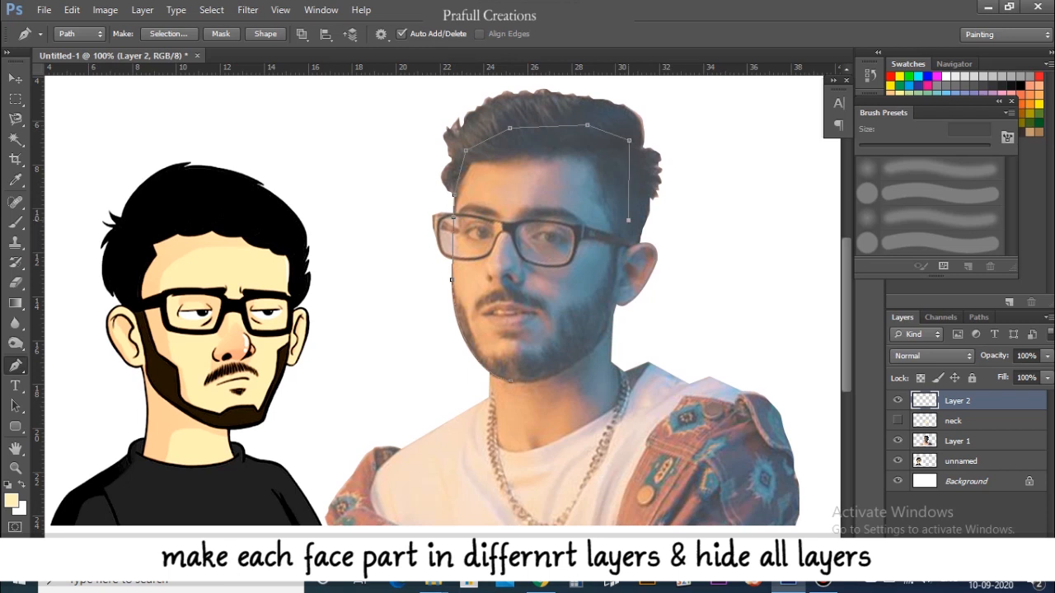
Step: Continue the face path around the ear and along the jaw, close it and convert it to a selection
{"action": "left_click", "coordinate": [628, 246]}
{"action": "left_click_drag", "start_coordinate": [658, 257], "coordinate": [660, 276]}
{"action": "left_click_drag", "start_coordinate": [616, 305], "coordinate": [639, 315]}
{"action": "left_click_drag", "start_coordinate": [511, 380], "coordinate": [567, 388]}
{"action": "key", "text": "ctrl+Return"}
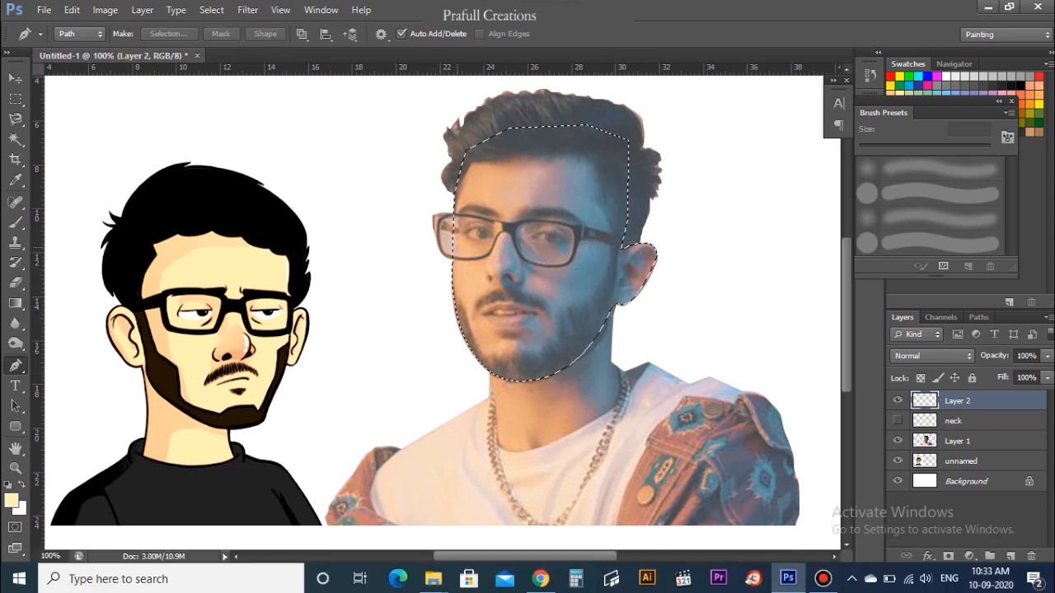
Step: Fill the face selection with the cream foreground colour, deselect, name the layer Face and hide it
{"action": "key", "text": "alt+BackSpace"}
{"action": "key", "text": "v"}
{"action": "key", "text": "ctrl+d"}
{"action": "double_click", "coordinate": [956, 401]}
{"action": "type", "text": "Face"}
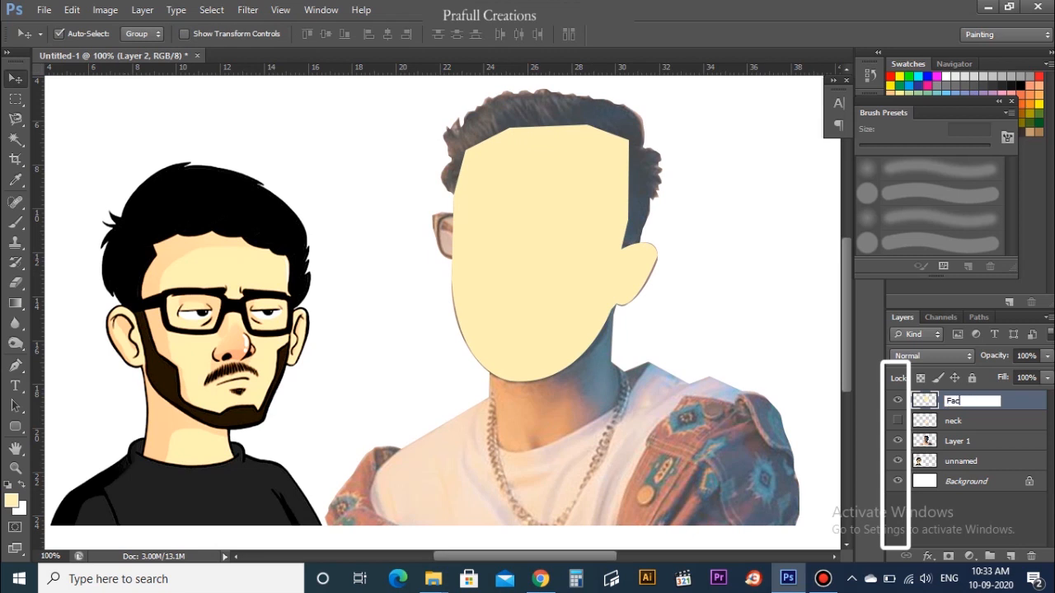
{"action": "key", "text": "Return"}
{"action": "left_click", "coordinate": [897, 401]}
Step: Trace the hairline with the Pen tool from the temple across the forehead and down the sideburn to the ear
{"action": "key", "text": "p"}
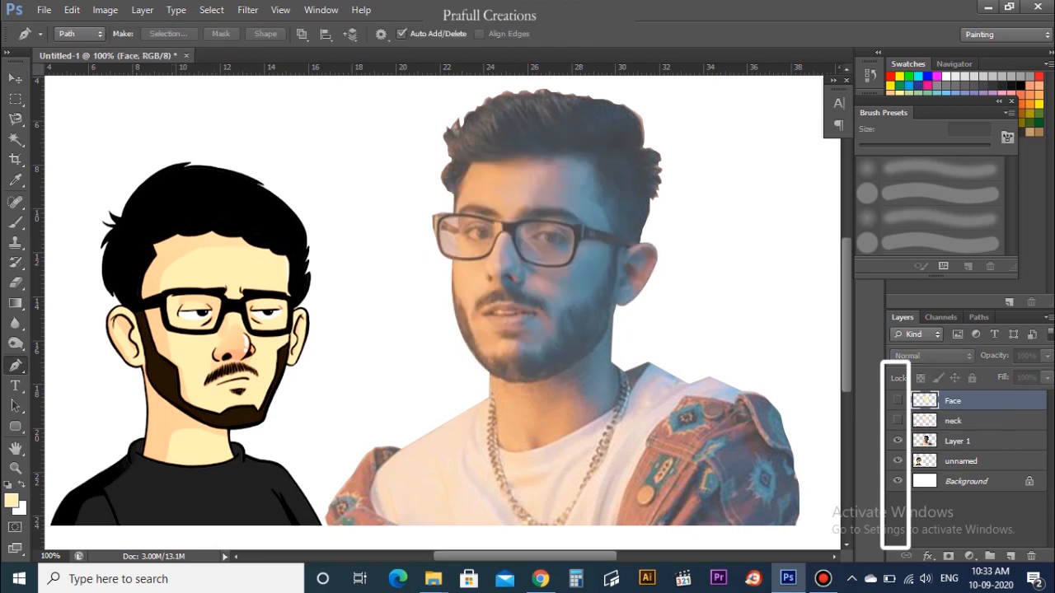
{"action": "left_click", "coordinate": [455, 213]}
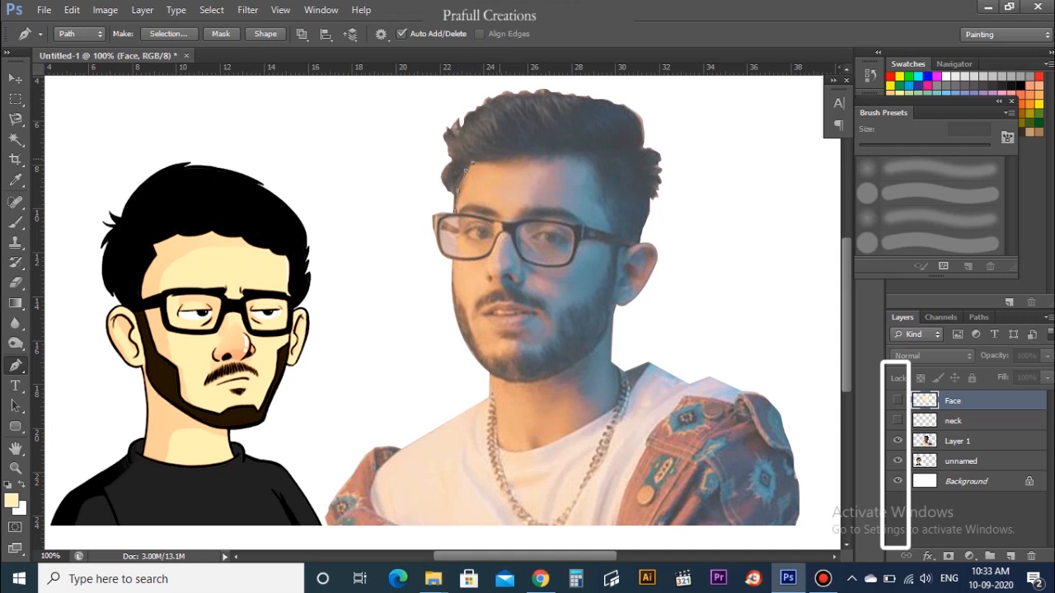
{"action": "left_click", "coordinate": [500, 159]}
{"action": "left_click", "coordinate": [526, 159]}
{"action": "left_click", "coordinate": [535, 158]}
{"action": "left_click", "coordinate": [540, 155]}
{"action": "left_click", "coordinate": [550, 151]}
{"action": "left_click", "coordinate": [565, 154]}
{"action": "left_click", "coordinate": [576, 154]}
{"action": "left_click", "coordinate": [591, 154]}
{"action": "left_click", "coordinate": [596, 162]}
{"action": "left_click", "coordinate": [596, 186]}
{"action": "left_click", "coordinate": [610, 235]}
{"action": "left_click", "coordinate": [610, 252]}
{"action": "left_click", "coordinate": [618, 256]}
Step: Continue the hair path from the ear up the outer curls and over the crown
{"action": "left_click_drag", "start_coordinate": [640, 244], "coordinate": [662, 249]}
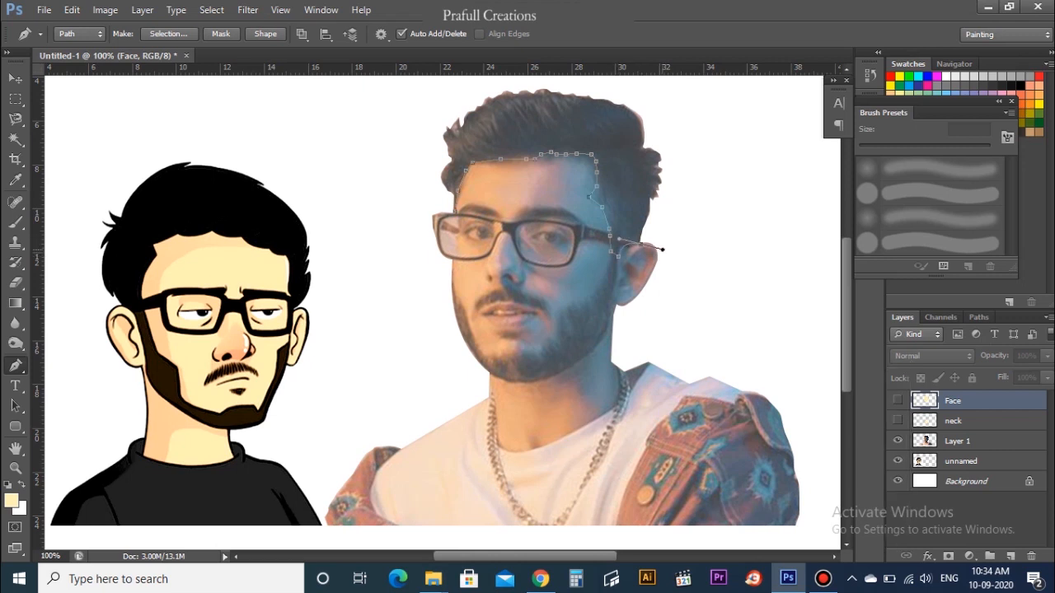
{"action": "left_click", "coordinate": [640, 238]}
{"action": "left_click", "coordinate": [648, 195]}
{"action": "left_click", "coordinate": [654, 189]}
{"action": "left_click_drag", "start_coordinate": [627, 106], "coordinate": [613, 101]}
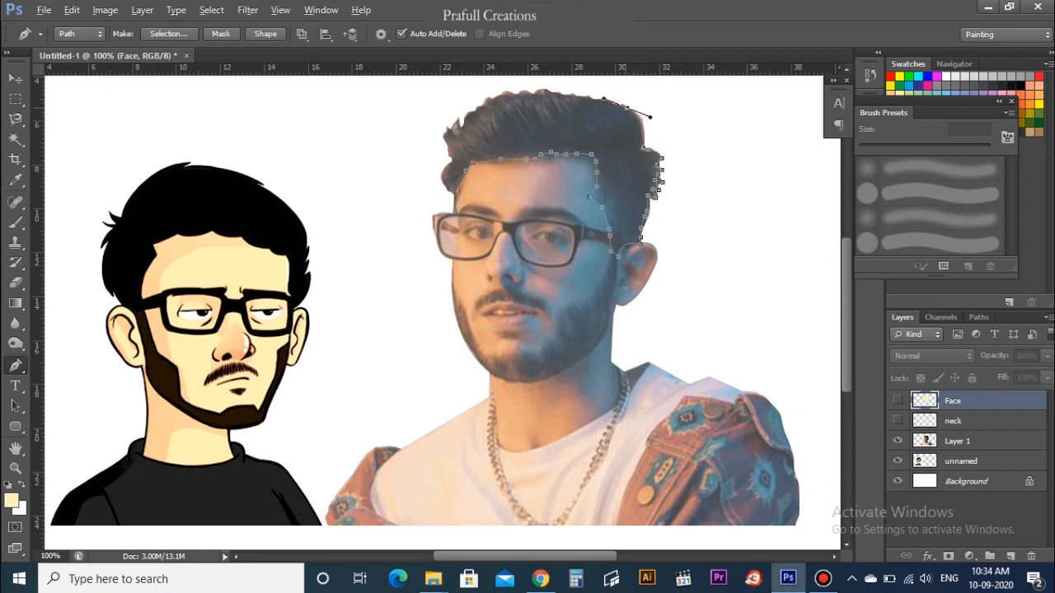
{"action": "left_click", "coordinate": [586, 93]}
{"action": "left_click", "coordinate": [564, 92]}
{"action": "left_click_drag", "start_coordinate": [528, 88], "coordinate": [518, 88]}
{"action": "key", "text": "ctrl+z"}
Step: Trace the front tufts of hair back to the starting temple and convert the closed path to a selection
{"action": "left_click", "coordinate": [474, 103]}
{"action": "left_click", "coordinate": [474, 107]}
{"action": "left_click", "coordinate": [469, 111]}
{"action": "left_click", "coordinate": [466, 118]}
{"action": "left_click", "coordinate": [461, 128]}
{"action": "left_click", "coordinate": [457, 119]}
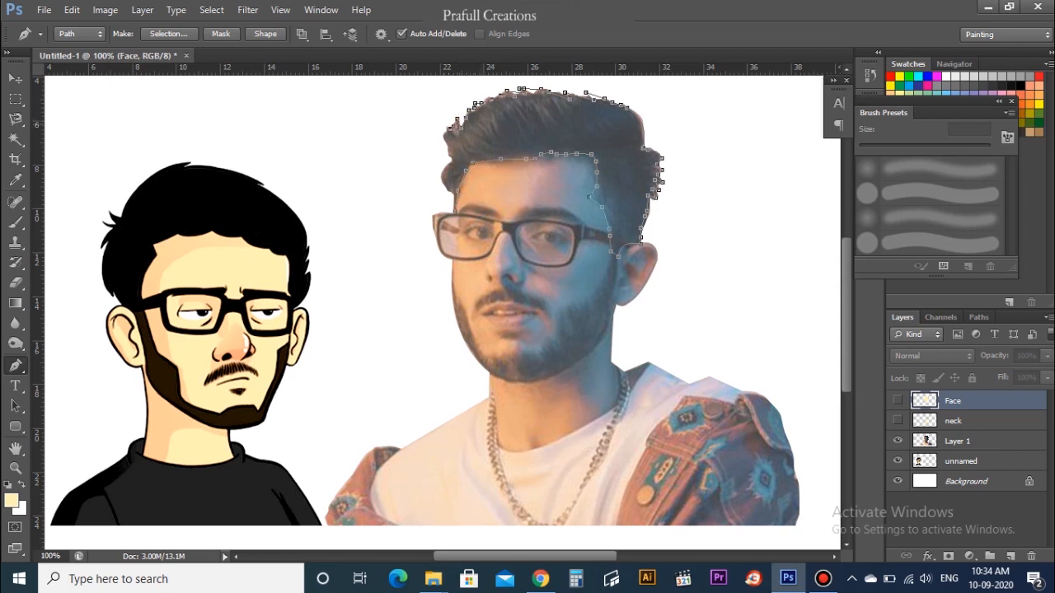
{"action": "left_click", "coordinate": [439, 135]}
{"action": "left_click_drag", "start_coordinate": [448, 192], "coordinate": [465, 217]}
{"action": "key", "text": "ctrl+Return"}
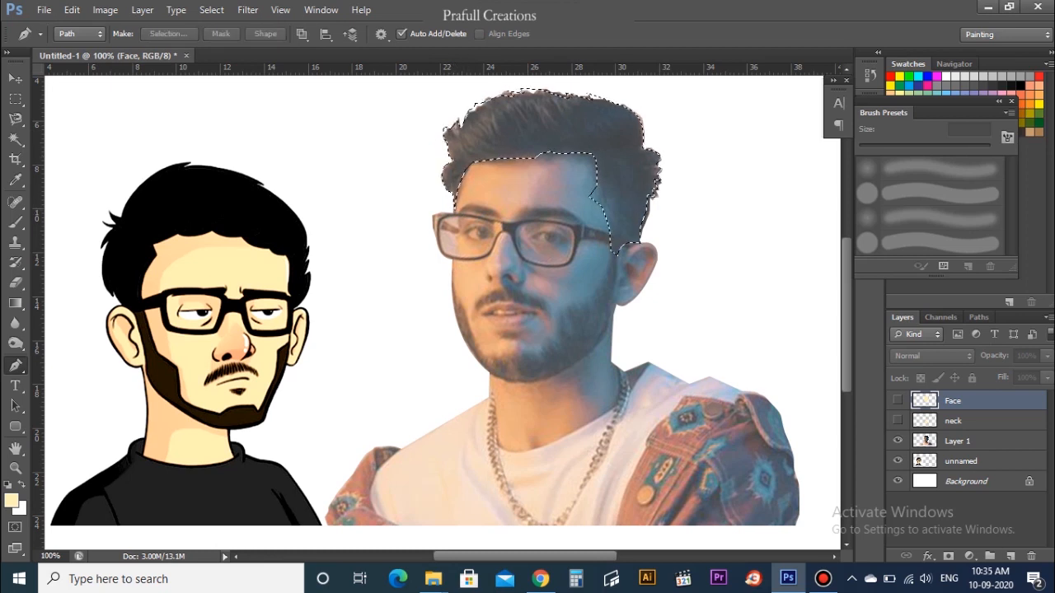
Step: On a new layer, fill the hair selection with black (000000) sampled from the cartoon's hair and deselect
{"action": "left_click", "coordinate": [1010, 556]}
{"action": "left_click", "coordinate": [11, 500]}
{"action": "left_click", "coordinate": [190, 206]}
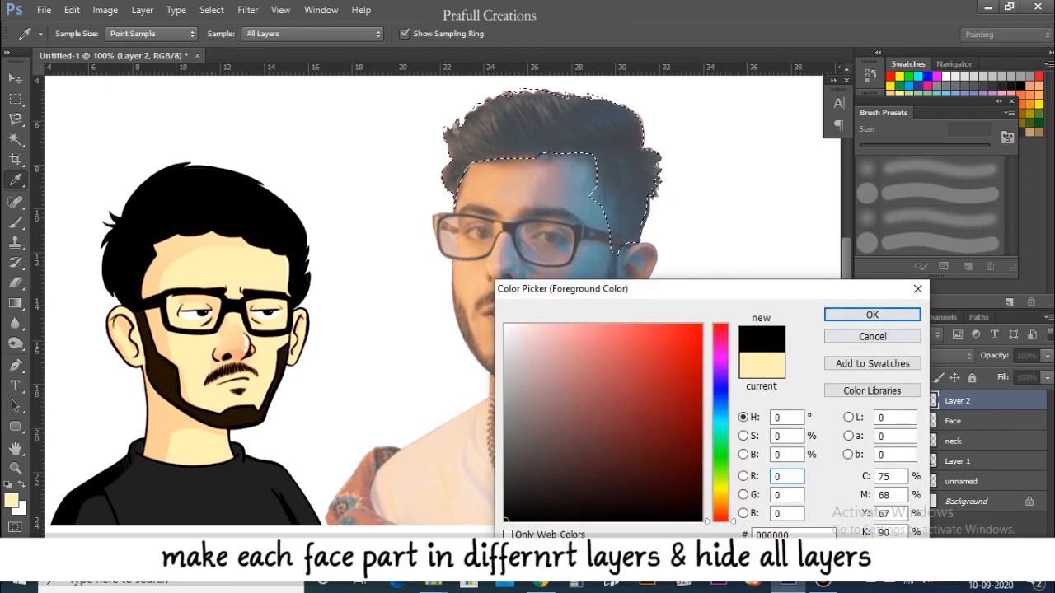
{"action": "left_click", "coordinate": [872, 314]}
{"action": "key", "text": "alt+BackSpace"}
{"action": "key", "text": "ctrl+d"}
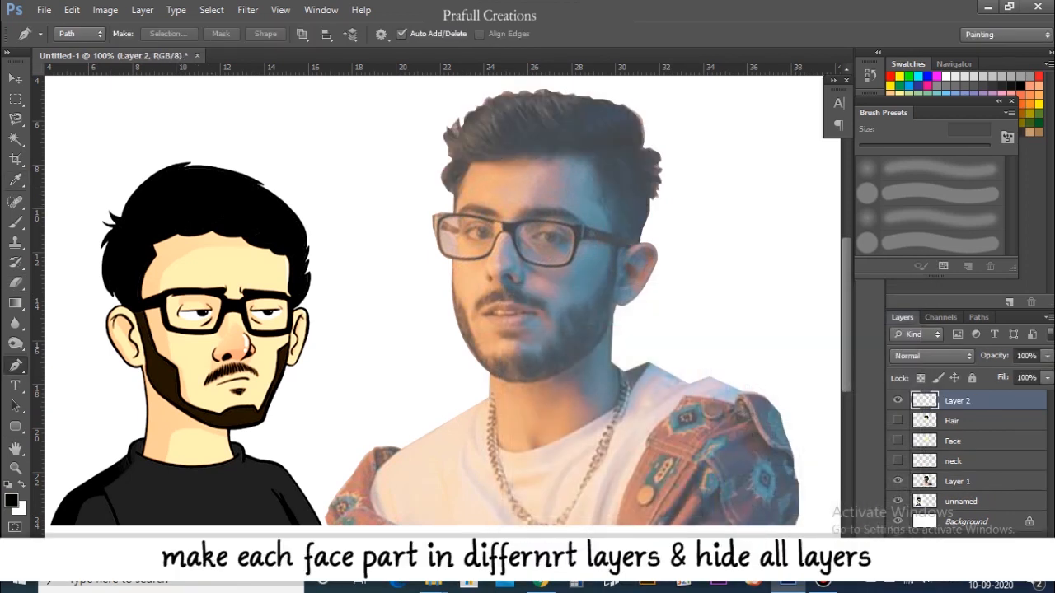
Step: Trace the outer edge of the beard with the Pen tool along the jaw and chin up to the ear
{"action": "left_click", "coordinate": [451, 284]}
{"action": "left_click_drag", "start_coordinate": [489, 374], "coordinate": [591, 359]}
{"action": "left_click", "coordinate": [488, 373], "text": "alt"}
{"action": "left_click", "coordinate": [554, 374], "text": "alt"}
{"action": "left_click", "coordinate": [609, 322]}
{"action": "left_click_drag", "start_coordinate": [609, 321], "coordinate": [625, 282]}
{"action": "left_click", "coordinate": [609, 322], "text": "alt"}
{"action": "left_click", "coordinate": [615, 289]}
{"action": "left_click", "coordinate": [617, 276]}
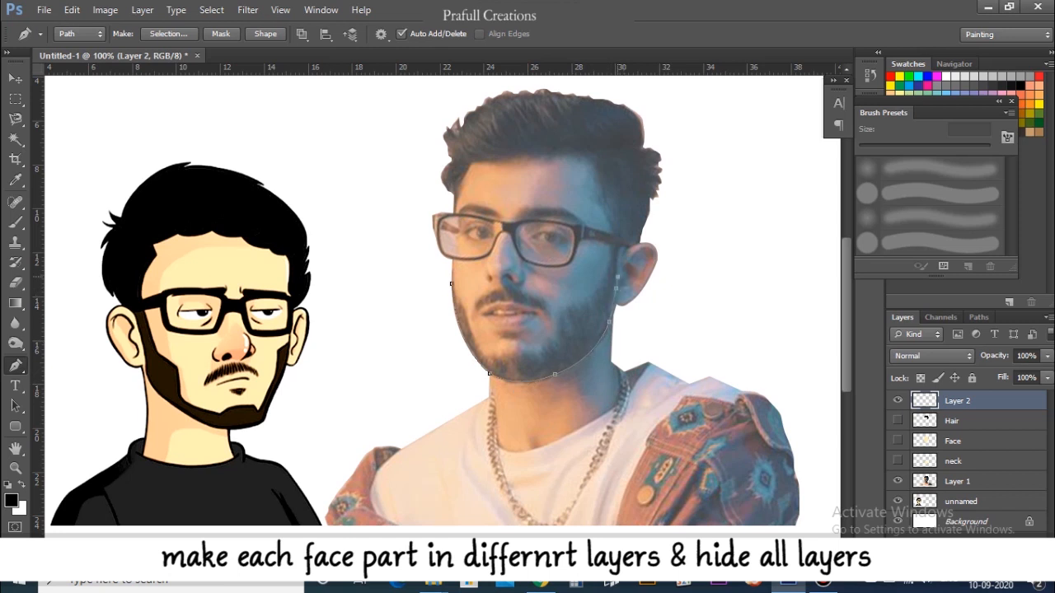
{"action": "left_click", "coordinate": [616, 258]}
{"action": "left_click", "coordinate": [619, 245]}
Step: Trace the beard's inner edge, close the path, convert it to a selection, fill it with black and deselect
{"action": "left_click", "coordinate": [608, 265]}
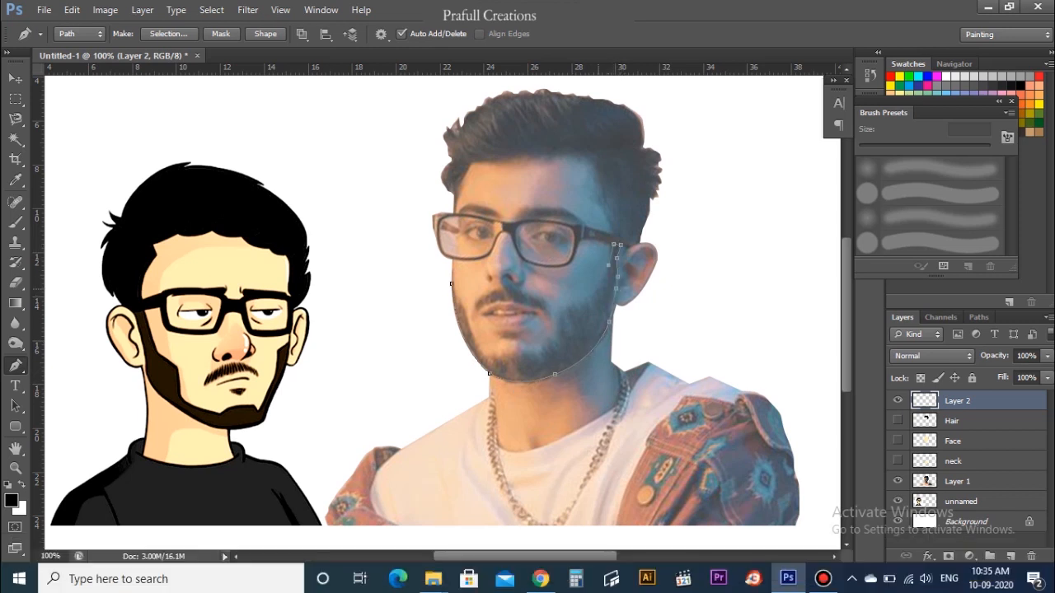
{"action": "left_click", "coordinate": [582, 306]}
{"action": "left_click", "coordinate": [570, 307]}
{"action": "left_click", "coordinate": [557, 312]}
{"action": "left_click", "coordinate": [554, 344]}
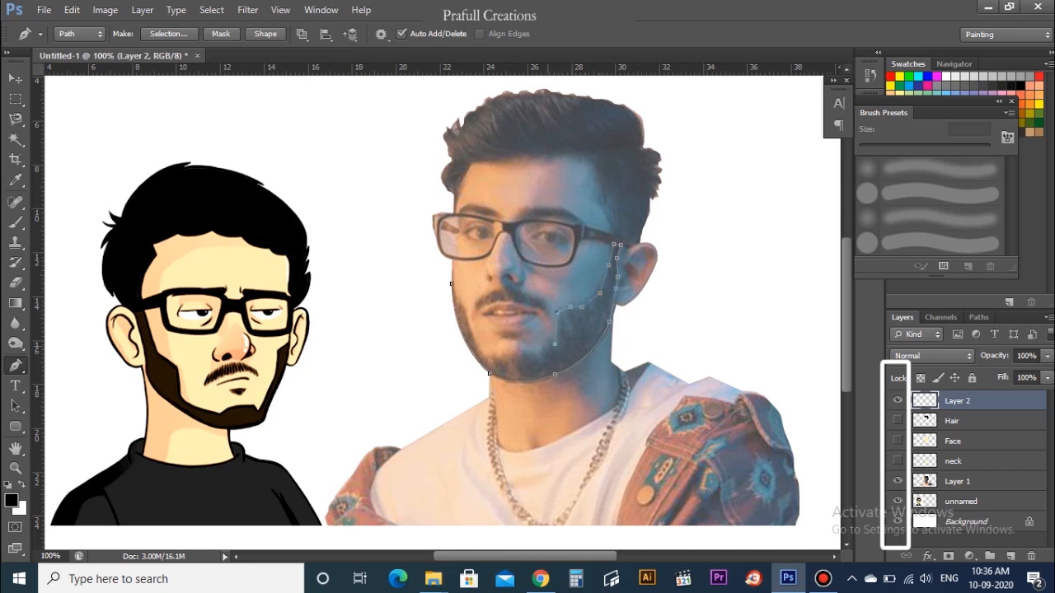
{"action": "left_click", "coordinate": [499, 351]}
{"action": "left_click_drag", "start_coordinate": [463, 309], "coordinate": [452, 271]}
{"action": "left_click", "coordinate": [464, 310], "text": "alt"}
{"action": "left_click", "coordinate": [452, 284]}
{"action": "key", "text": "ctrl+Return"}
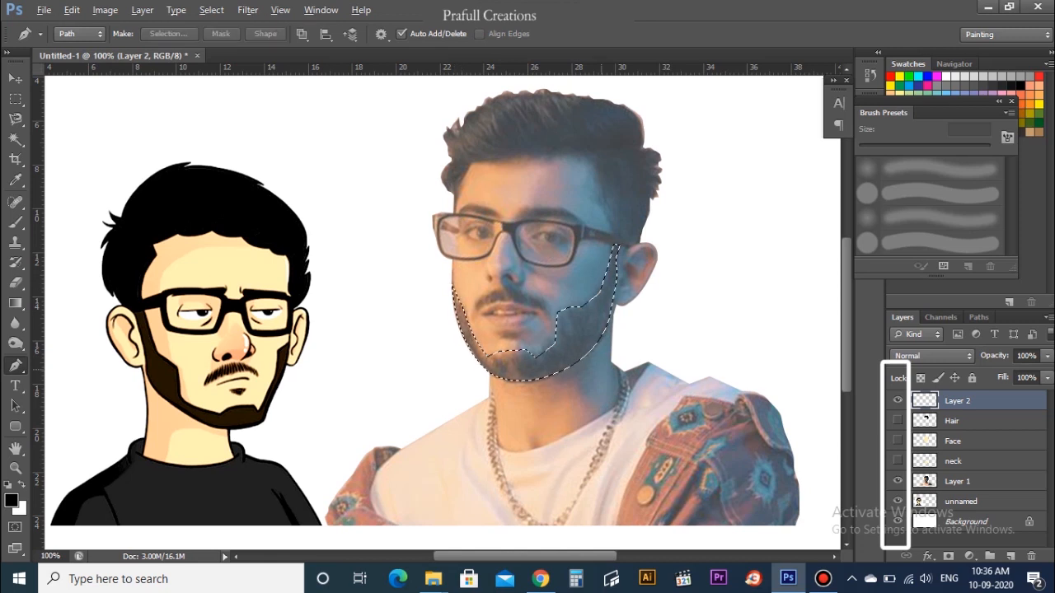
{"action": "key", "text": "alt+BackSpace"}
{"action": "key", "text": "ctrl+d"}
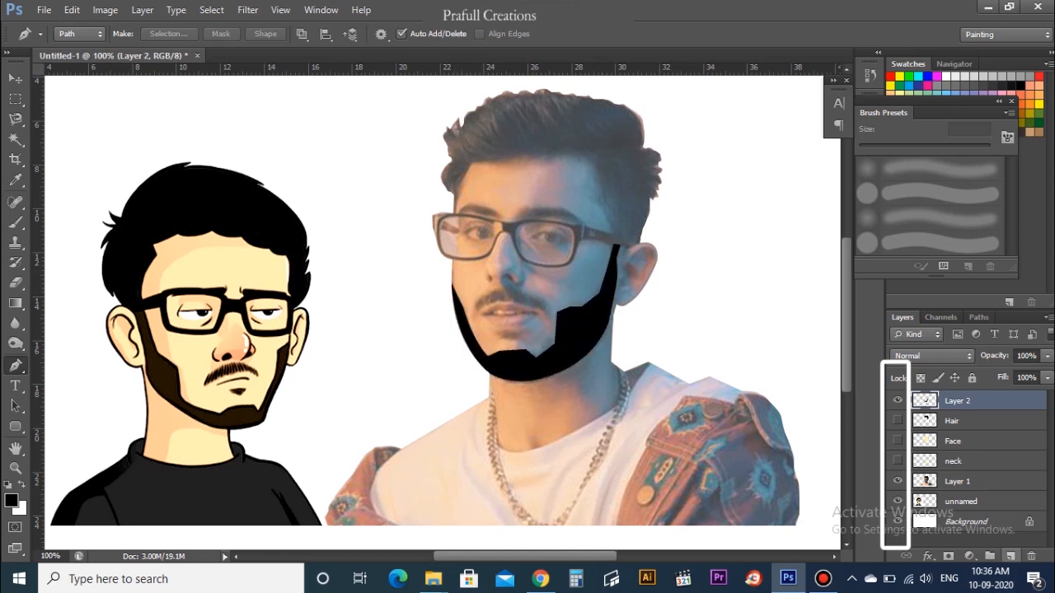
Step: Add a new layer and trace the upper edge of the moustache from one tip to the other
{"action": "left_click", "coordinate": [1009, 557]}
{"action": "key", "text": "ctrl+plus"}
{"action": "key", "text": "ctrl+plus"}
{"action": "left_click", "coordinate": [389, 354]}
{"action": "left_click", "coordinate": [391, 336]}
{"action": "left_click", "coordinate": [422, 303]}
{"action": "left_click", "coordinate": [445, 291]}
{"action": "left_click", "coordinate": [474, 285]}
{"action": "left_click", "coordinate": [491, 287]}
{"action": "left_click", "coordinate": [533, 301]}
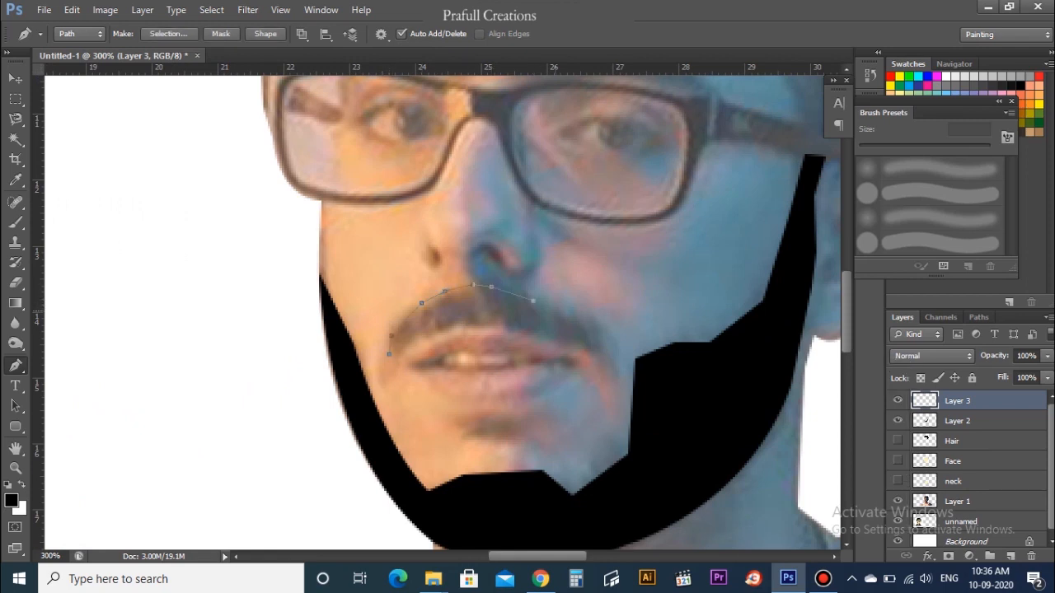
{"action": "left_click", "coordinate": [603, 335]}
{"action": "left_click", "coordinate": [612, 371]}
Step: Trace the moustache's lower edge to close the path, convert it to a selection and fill it with black
{"action": "left_click", "coordinate": [537, 328]}
{"action": "left_click", "coordinate": [498, 320]}
{"action": "left_click", "coordinate": [461, 324]}
{"action": "left_click", "coordinate": [388, 355]}
{"action": "key", "text": "ctrl+Return"}
{"action": "key", "text": "alt+BackSpace"}
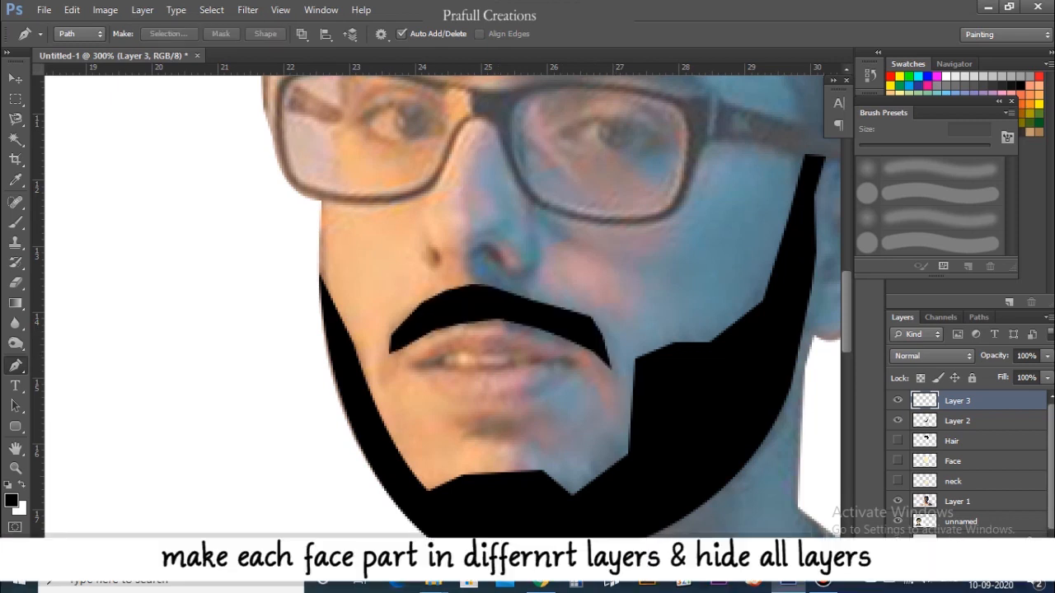
Step: Hide the moustache layer (Layer 3) and the beard layer (Layer 2)
{"action": "key", "text": "ctrl+minus"}
{"action": "key", "text": "ctrl+minus"}
{"action": "left_click", "coordinate": [897, 400]}
{"action": "left_click", "coordinate": [897, 420]}
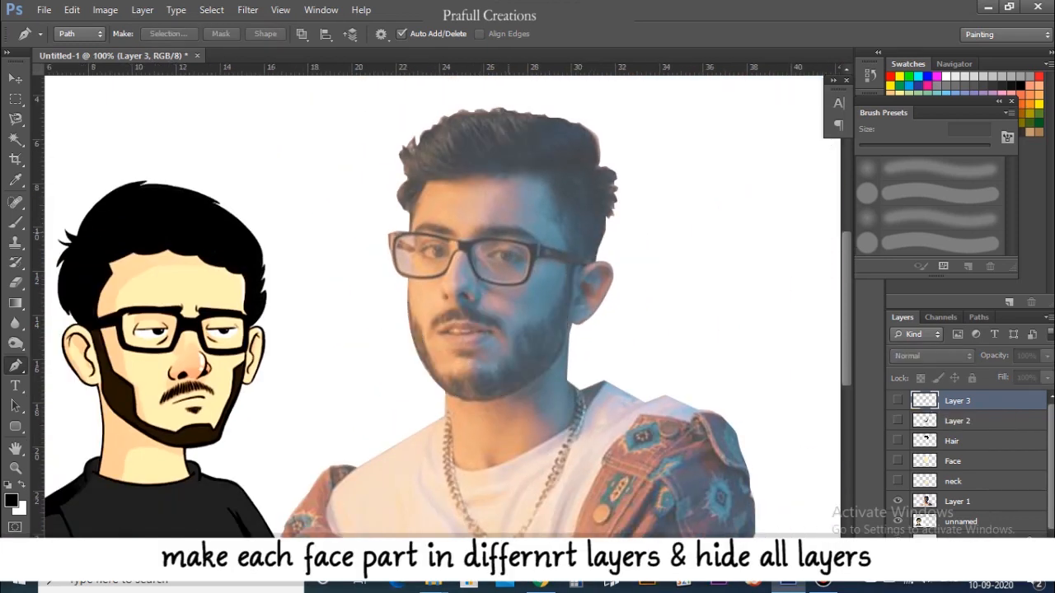
Step: Outline the eyebrow on the picture's left with the Pen tool and convert the path to a selection
{"action": "key", "text": "ctrl+plus"}
{"action": "left_click_drag", "start_coordinate": [495, 247], "coordinate": [431, 309]}
{"action": "left_click", "coordinate": [342, 200]}
{"action": "left_click", "coordinate": [324, 213]}
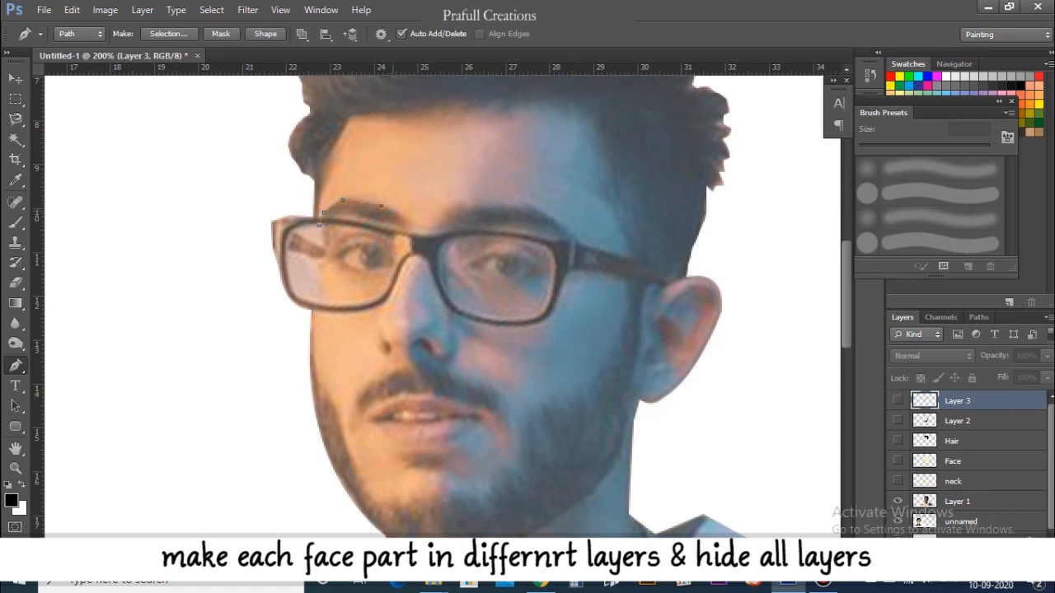
{"action": "left_click", "coordinate": [366, 219]}
{"action": "left_click", "coordinate": [350, 214]}
{"action": "left_click", "coordinate": [320, 225]}
{"action": "key", "text": "ctrl+Return"}
Step: Outline the eyebrow nearer the visible ear and add it to the selection
{"action": "left_click", "coordinate": [515, 206]}
{"action": "left_click", "coordinate": [531, 205]}
{"action": "left_click", "coordinate": [513, 223]}
{"action": "left_click", "coordinate": [485, 223]}
{"action": "key", "text": "ctrl+Return"}
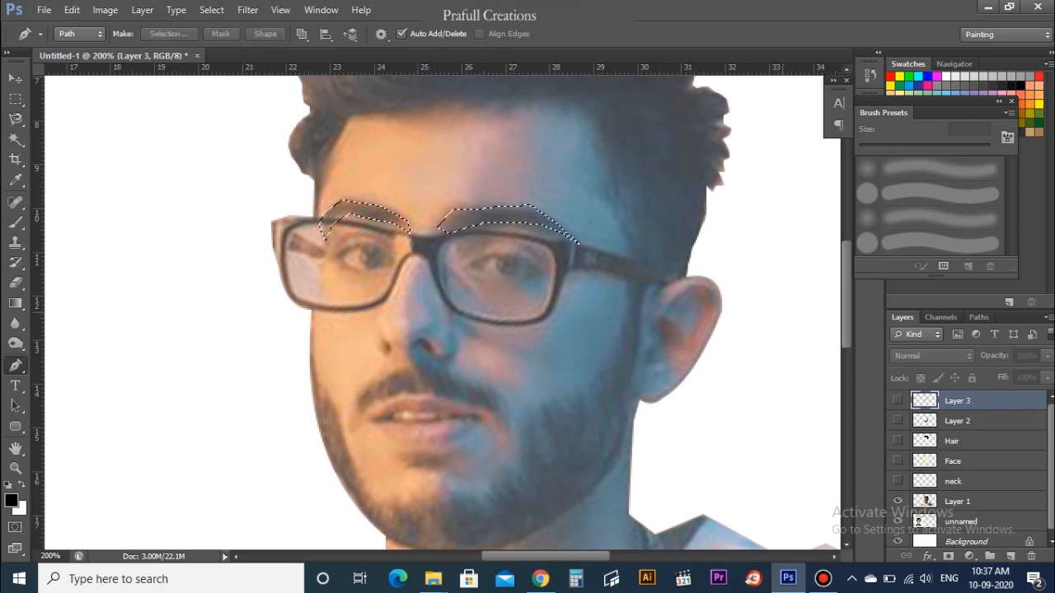
Step: Add a new layer, fill both selected eyebrows with black and deselect
{"action": "left_click", "coordinate": [1011, 556]}
{"action": "key", "text": "alt+BackSpace"}
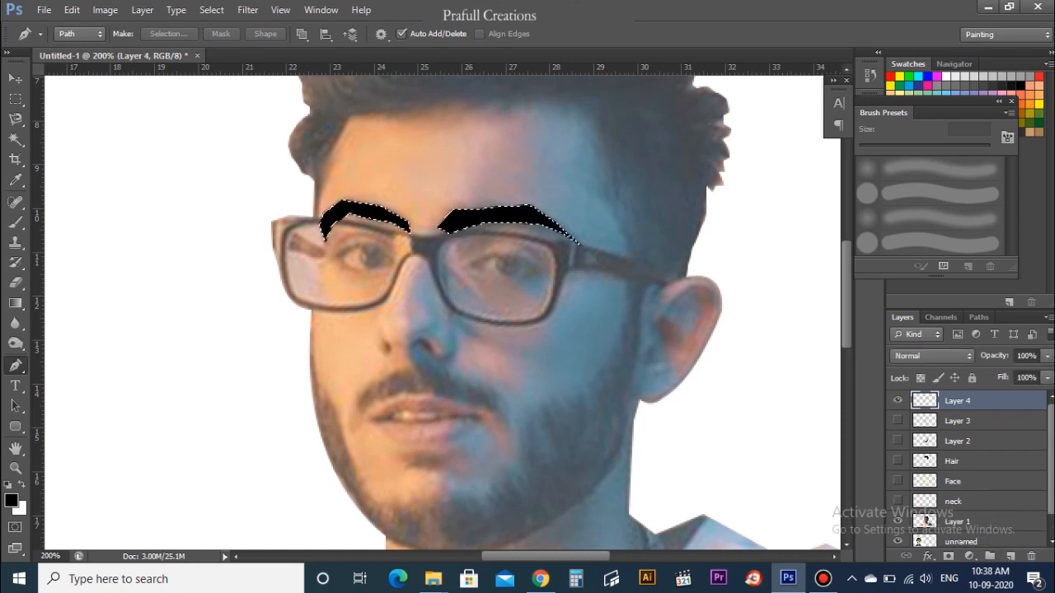
{"action": "key", "text": "ctrl+d"}
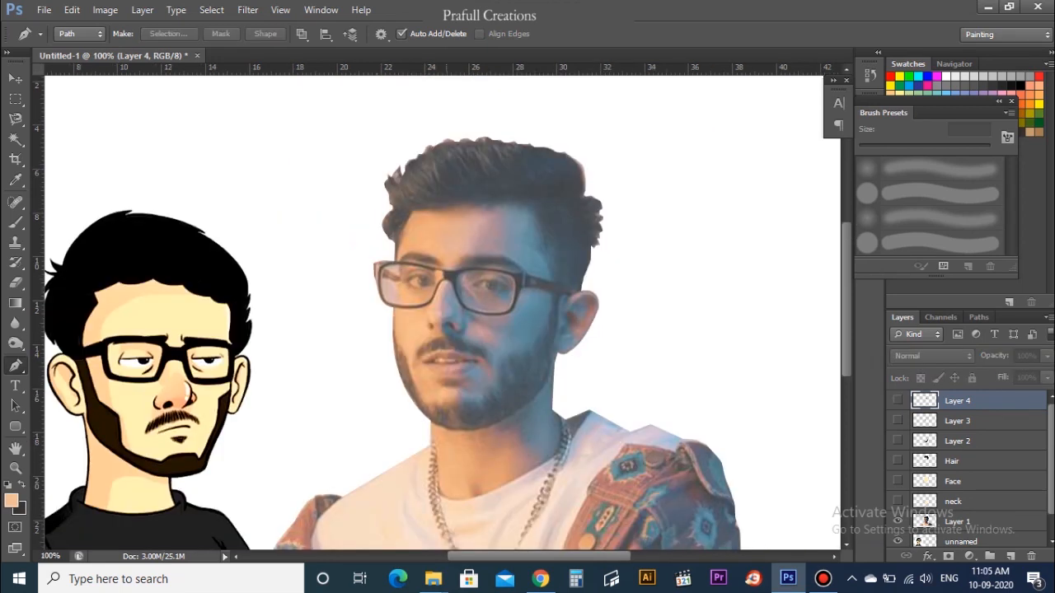
Step: On a new layer, outline the shaded side of the nose with the Pen tool and convert the path to a selection
{"action": "left_click", "coordinate": [1010, 556]}
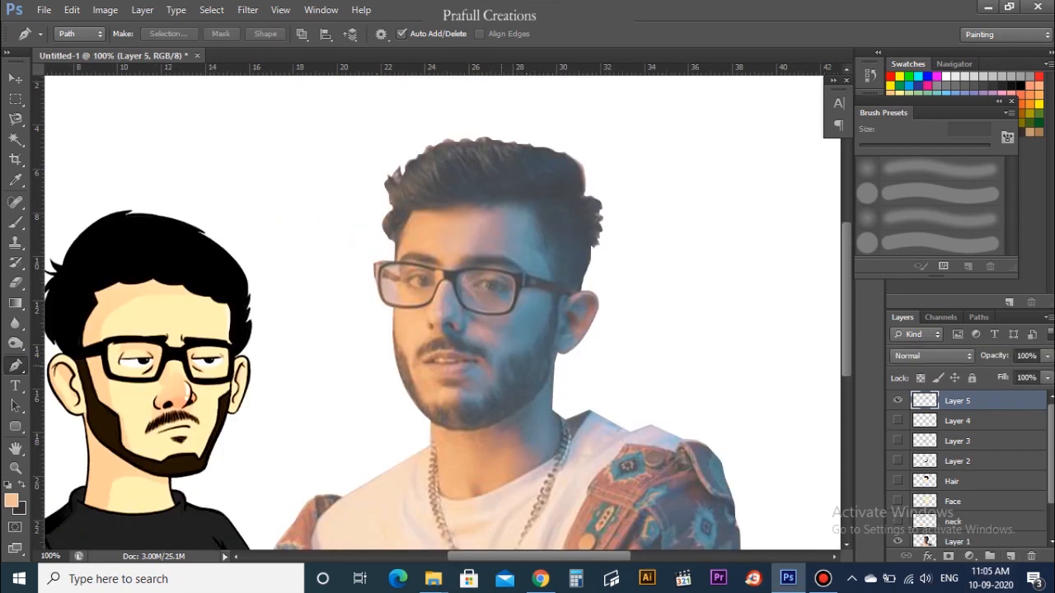
{"action": "key", "text": "ctrl+plus"}
{"action": "left_click", "coordinate": [483, 243]}
{"action": "left_click_drag", "start_coordinate": [488, 303], "coordinate": [449, 332]}
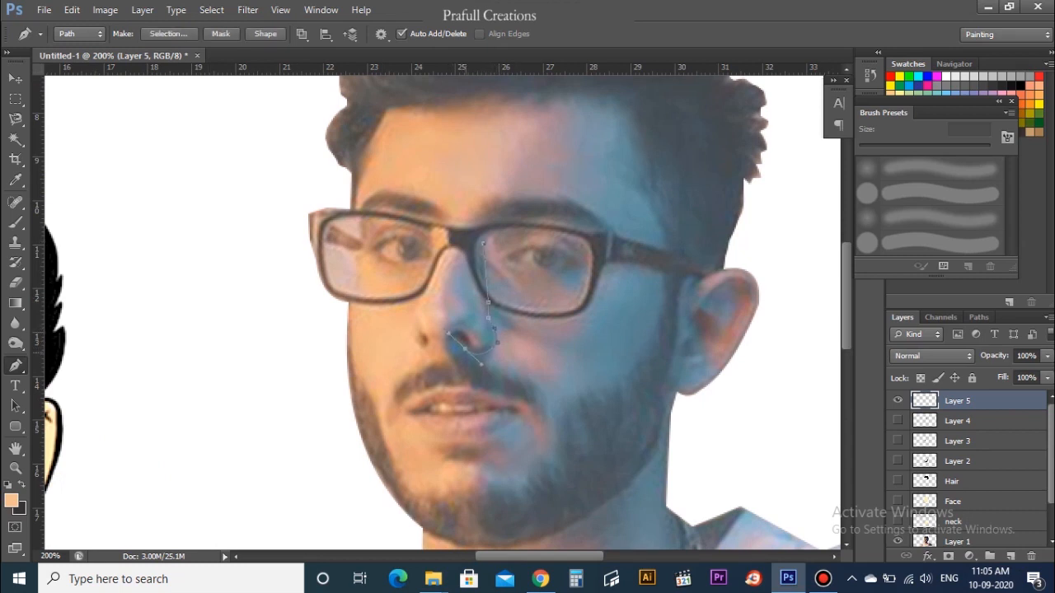
{"action": "left_click", "coordinate": [465, 348], "text": "alt"}
{"action": "left_click", "coordinate": [469, 347]}
{"action": "left_click_drag", "start_coordinate": [490, 333], "coordinate": [484, 313]}
{"action": "left_click", "coordinate": [483, 244]}
{"action": "key", "text": "ctrl+Return"}
Step: Pick a slightly deeper peach foreground colour, fill the nose shadow selection, deselect and hide its layer
{"action": "left_click", "coordinate": [12, 501]}
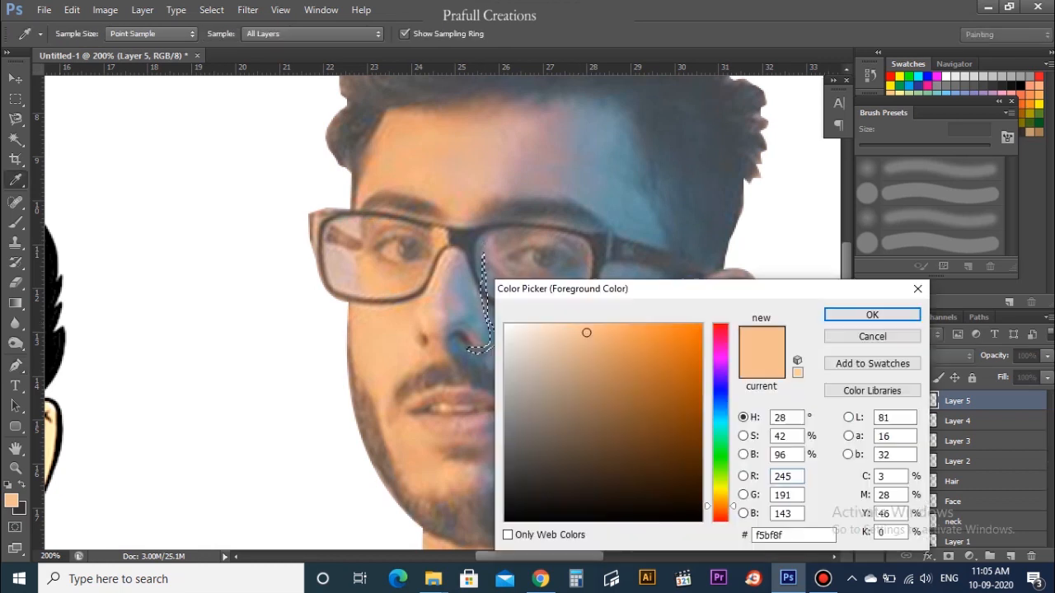
{"action": "left_click", "coordinate": [590, 335]}
{"action": "left_click", "coordinate": [872, 314]}
{"action": "key", "text": "alt+BackSpace"}
{"action": "key", "text": "ctrl+d"}
{"action": "left_click", "coordinate": [898, 400]}
Step: On a new layer, outline the nostril farther from the visible ear, fill it with the dark background colour and deselect
{"action": "left_click", "coordinate": [1011, 556]}
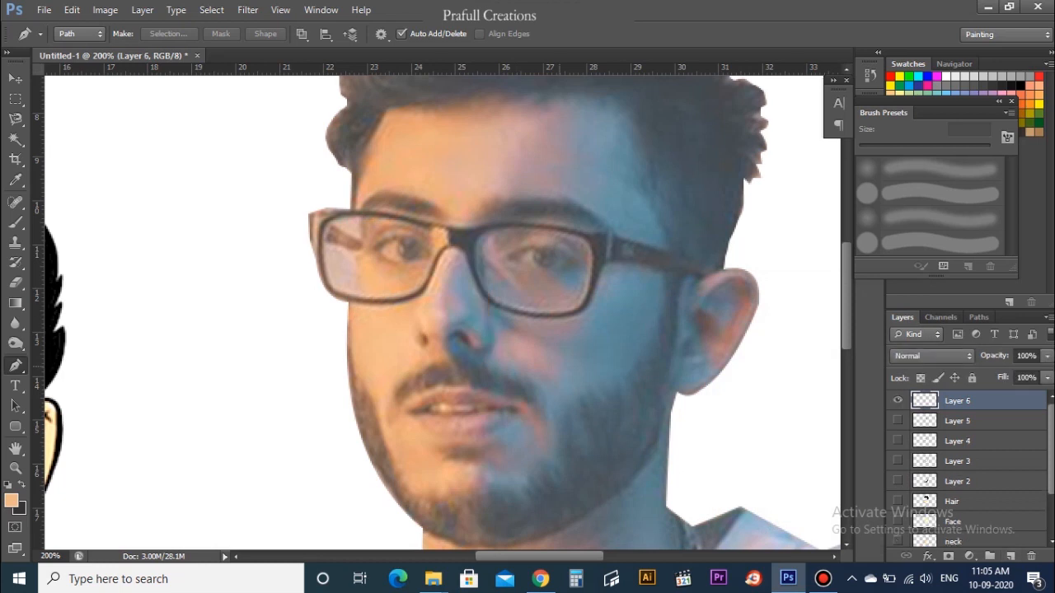
{"action": "key", "text": "ctrl+plus"}
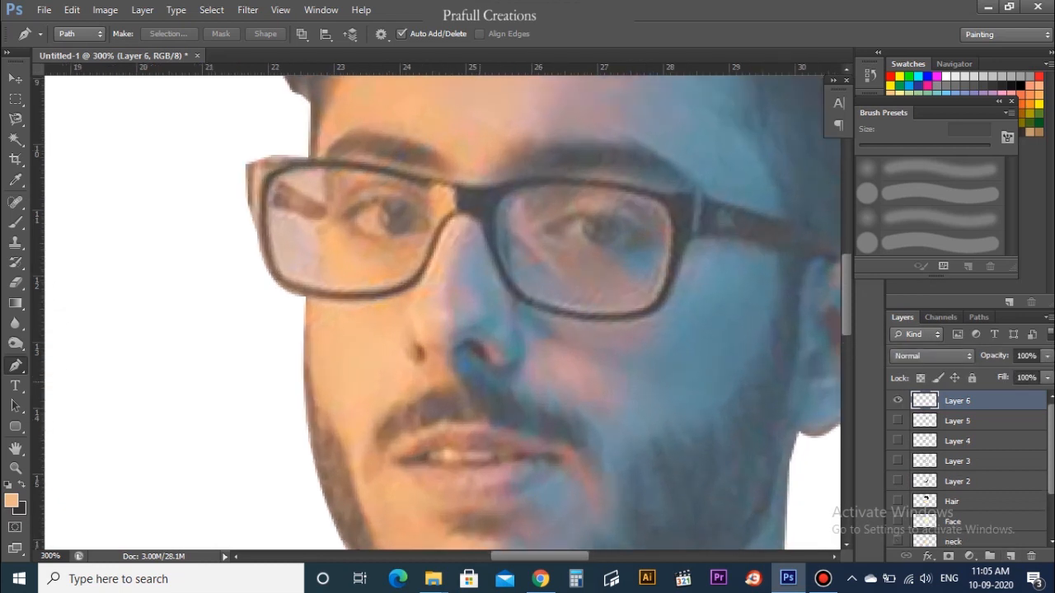
{"action": "left_click", "coordinate": [410, 339]}
{"action": "left_click", "coordinate": [417, 366]}
{"action": "left_click_drag", "start_coordinate": [427, 352], "coordinate": [427, 339]}
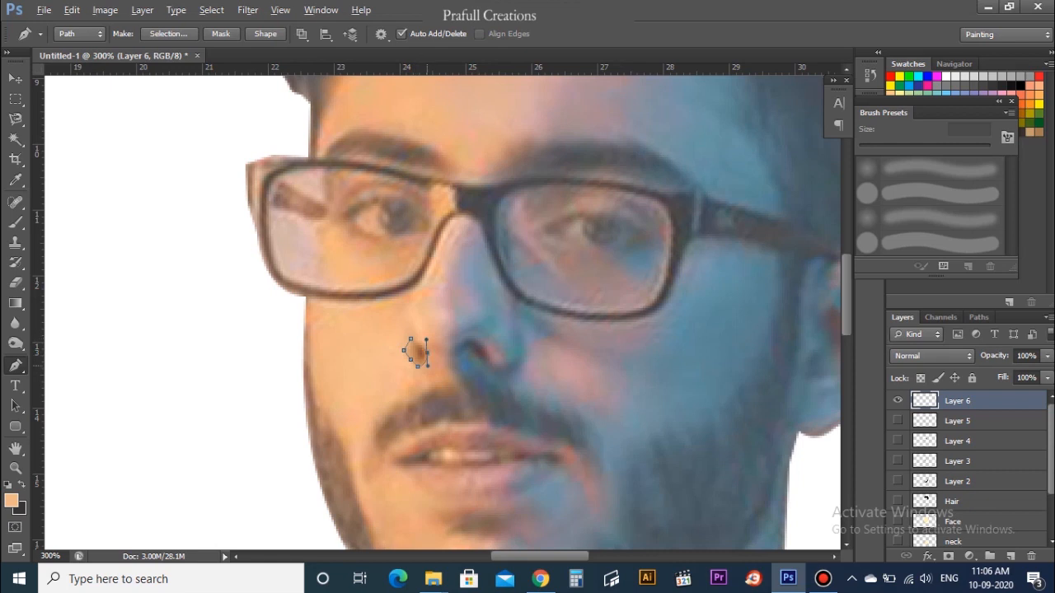
{"action": "left_click", "coordinate": [427, 351], "text": "alt"}
{"action": "left_click", "coordinate": [410, 339]}
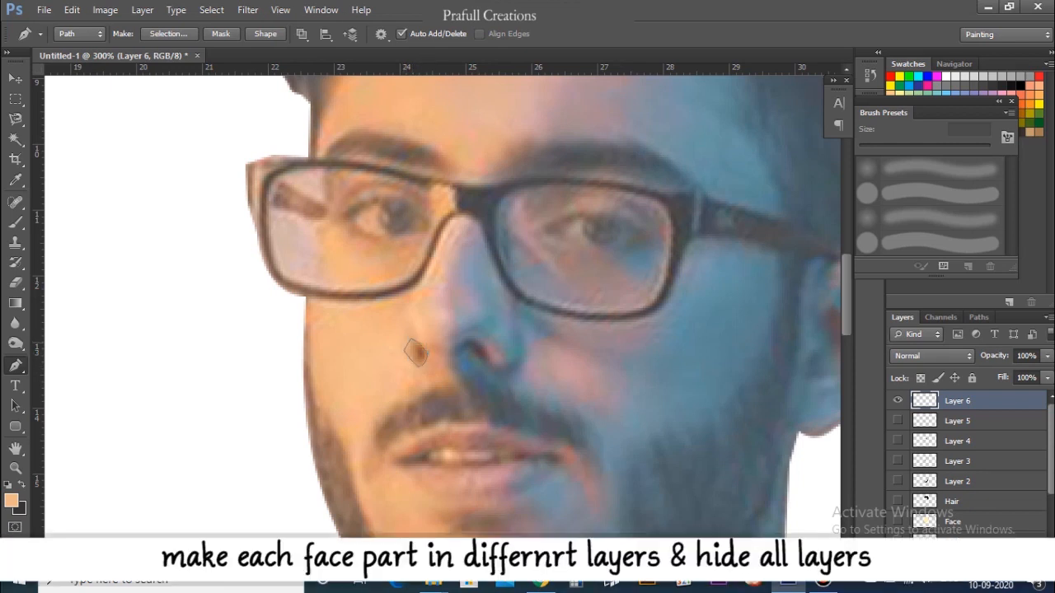
{"action": "key", "text": "ctrl+Return"}
{"action": "key", "text": "ctrl+BackSpace"}
{"action": "key", "text": "ctrl+d"}
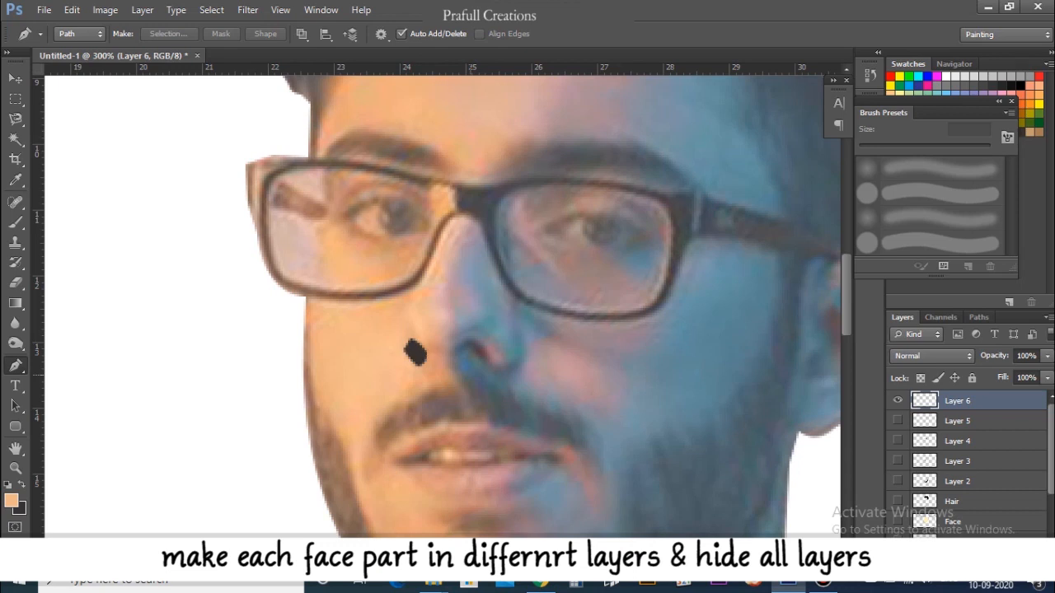
Step: Outline the nostril nearer the visible ear, fill it with the dark background colour, deselect and hide the nostril layer
{"action": "left_click", "coordinate": [456, 346]}
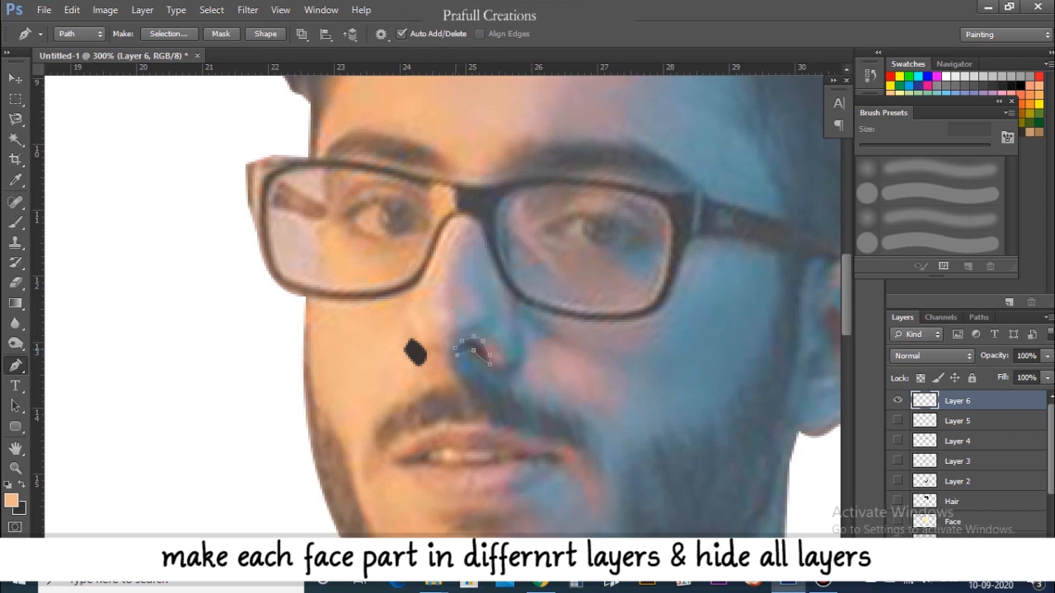
{"action": "left_click", "coordinate": [456, 348]}
{"action": "key", "text": "ctrl+Return"}
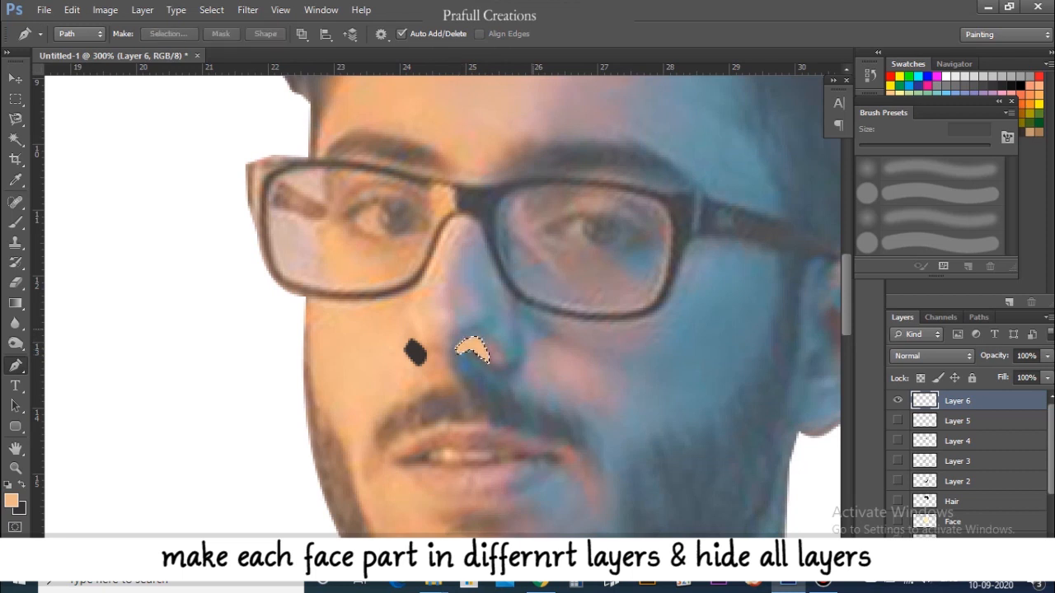
{"action": "key", "text": "ctrl+BackSpace"}
{"action": "key", "text": "ctrl+d"}
{"action": "left_click", "coordinate": [897, 401]}
{"action": "left_click", "coordinate": [897, 400]}
{"action": "left_click", "coordinate": [897, 400]}
Step: Add a new layer, outline the eye farther from the visible ear with the Pen tool and convert the path to a selection
{"action": "left_click", "coordinate": [1010, 556]}
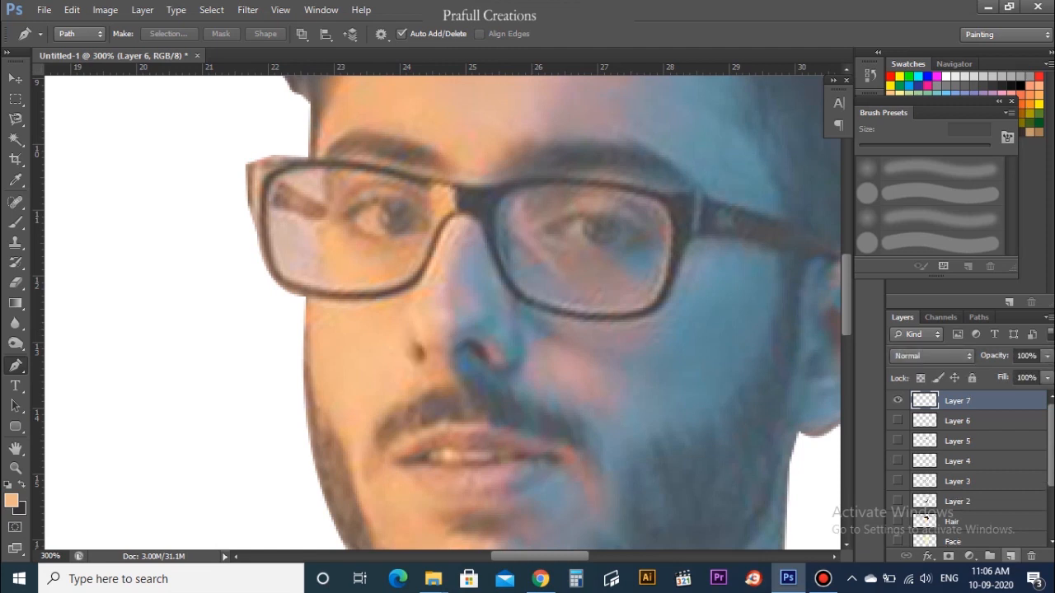
{"action": "scroll", "coordinate": [354, 214], "scroll_direction": "up", "scroll_amount": 2}
{"action": "left_click", "coordinate": [339, 239]}
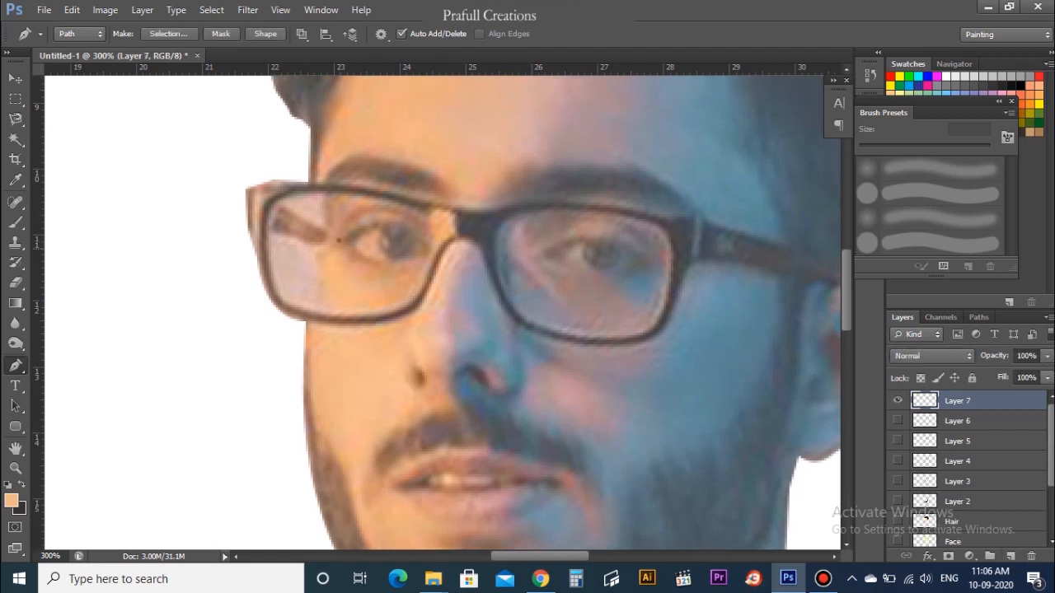
{"action": "left_click_drag", "start_coordinate": [427, 241], "coordinate": [466, 291]}
{"action": "left_click", "coordinate": [428, 243], "text": "alt"}
{"action": "left_click", "coordinate": [429, 254]}
{"action": "left_click_drag", "start_coordinate": [392, 265], "coordinate": [374, 272]}
{"action": "left_click", "coordinate": [339, 240]}
{"action": "key", "text": "ctrl+z"}
{"action": "left_click_drag", "start_coordinate": [338, 241], "coordinate": [366, 278]}
{"action": "key", "text": "ctrl+Return"}
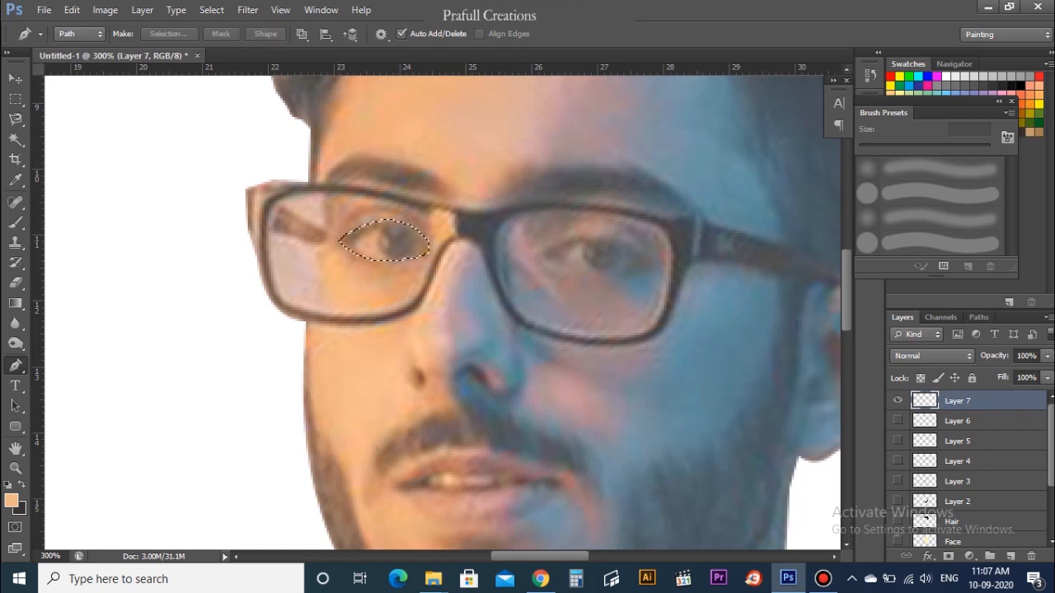
Step: Add another layer, set the foreground colour to white, fill the eye selection and deselect
{"action": "left_click", "coordinate": [1010, 556]}
{"action": "left_click", "coordinate": [11, 501]}
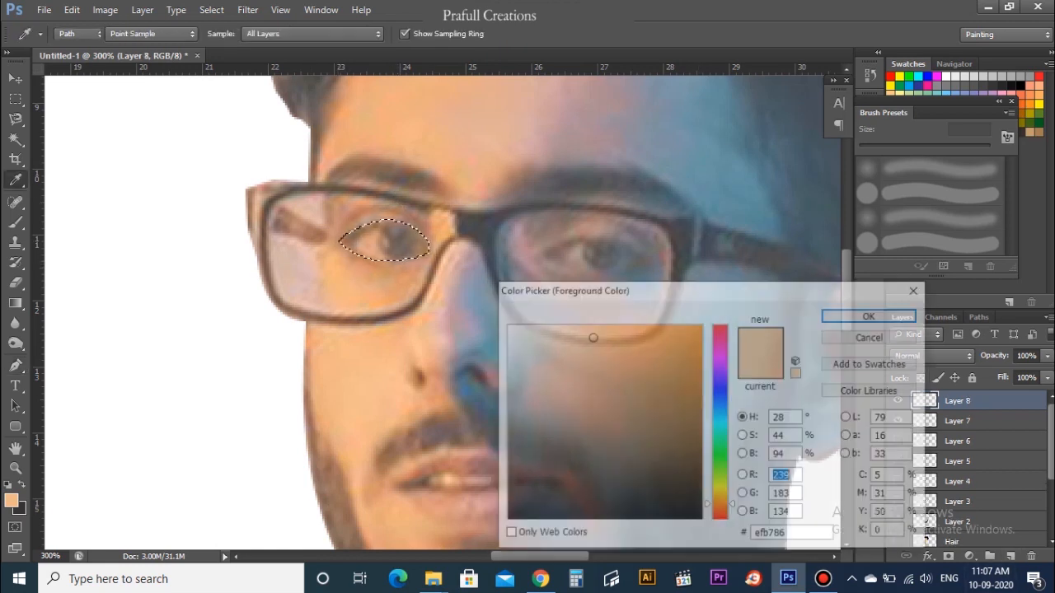
{"action": "left_click", "coordinate": [506, 323]}
{"action": "left_click", "coordinate": [867, 317]}
{"action": "key", "text": "alt+BackSpace"}
{"action": "key", "text": "ctrl+d"}
Step: Outline the eye nearer the visible ear, fill it with white, deselect and hide the eye whites layer
{"action": "left_click", "coordinate": [547, 253]}
{"action": "left_click_drag", "start_coordinate": [640, 256], "coordinate": [687, 302]}
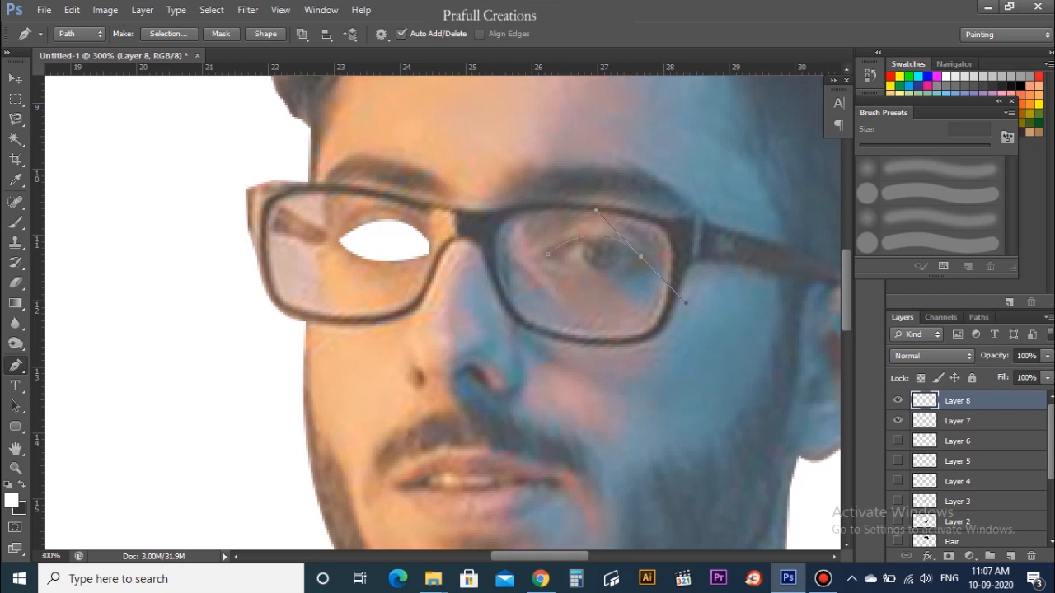
{"action": "left_click", "coordinate": [640, 256], "text": "alt"}
{"action": "left_click", "coordinate": [649, 263]}
{"action": "left_click_drag", "start_coordinate": [575, 268], "coordinate": [607, 286]}
{"action": "left_click", "coordinate": [548, 255]}
{"action": "key", "text": "ctrl+Return"}
{"action": "key", "text": "alt+BackSpace"}
{"action": "key", "text": "ctrl+d"}
{"action": "left_click", "coordinate": [897, 400]}
Step: On a new layer, outline the iris nearer the visible ear, fill it with the dark background colour and deselect
{"action": "left_click", "coordinate": [1010, 556]}
{"action": "left_click_drag", "start_coordinate": [613, 266], "coordinate": [617, 232]}
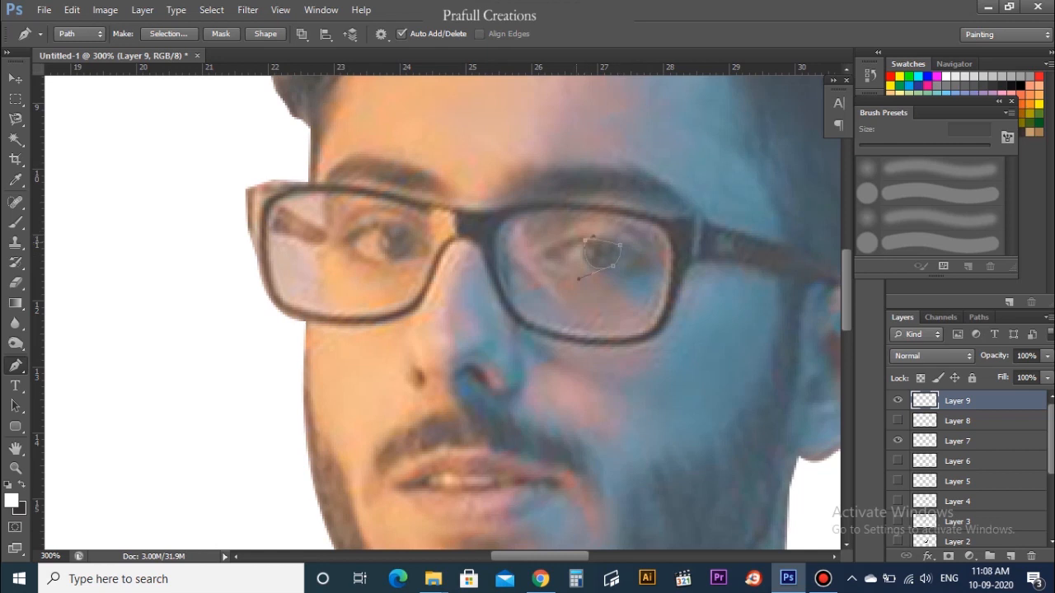
{"action": "key", "text": "ctrl+Return"}
{"action": "key", "text": "ctrl+BackSpace"}
{"action": "key", "text": "ctrl+d"}
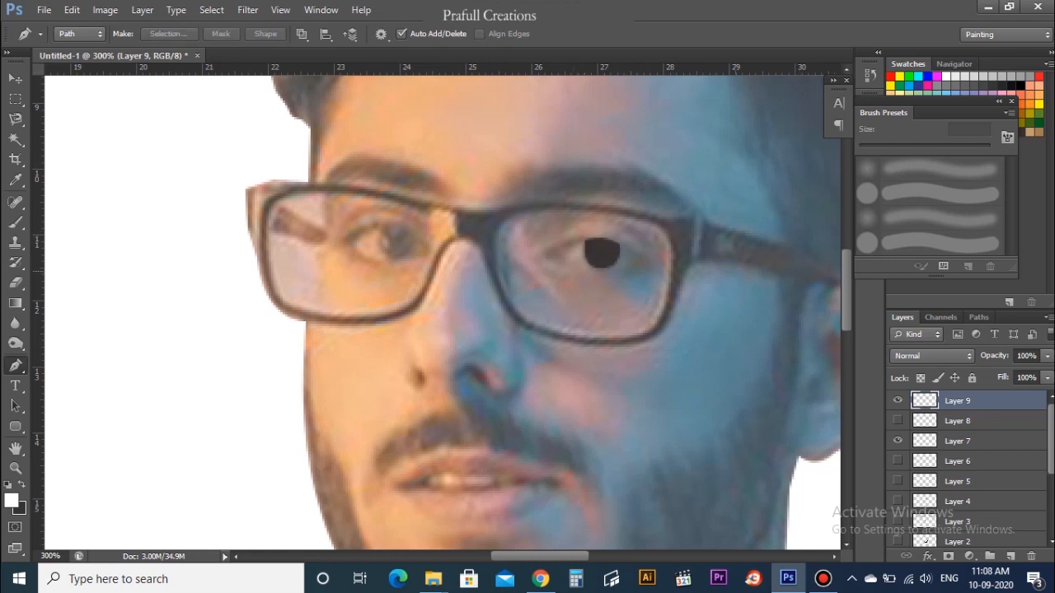
Step: Outline the iris farther from the visible ear, fill it with the dark background colour, deselect and hide the iris layer
{"action": "left_click", "coordinate": [383, 225]}
{"action": "left_click_drag", "start_coordinate": [395, 260], "coordinate": [423, 216]}
{"action": "left_click", "coordinate": [395, 260], "text": "alt"}
{"action": "left_click", "coordinate": [418, 237], "text": "alt"}
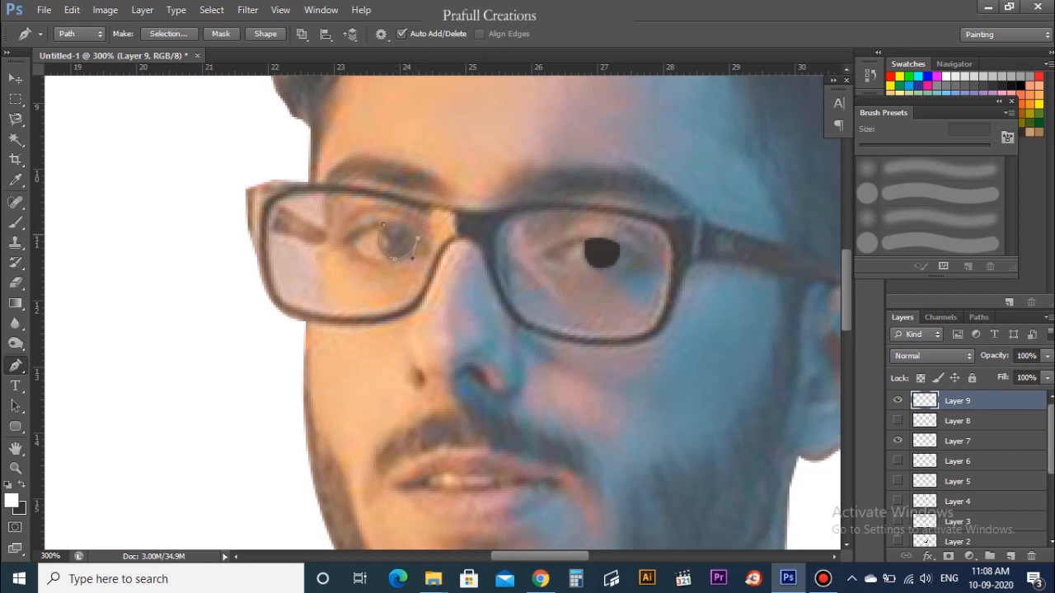
{"action": "left_click", "coordinate": [383, 225]}
{"action": "key", "text": "ctrl+Return"}
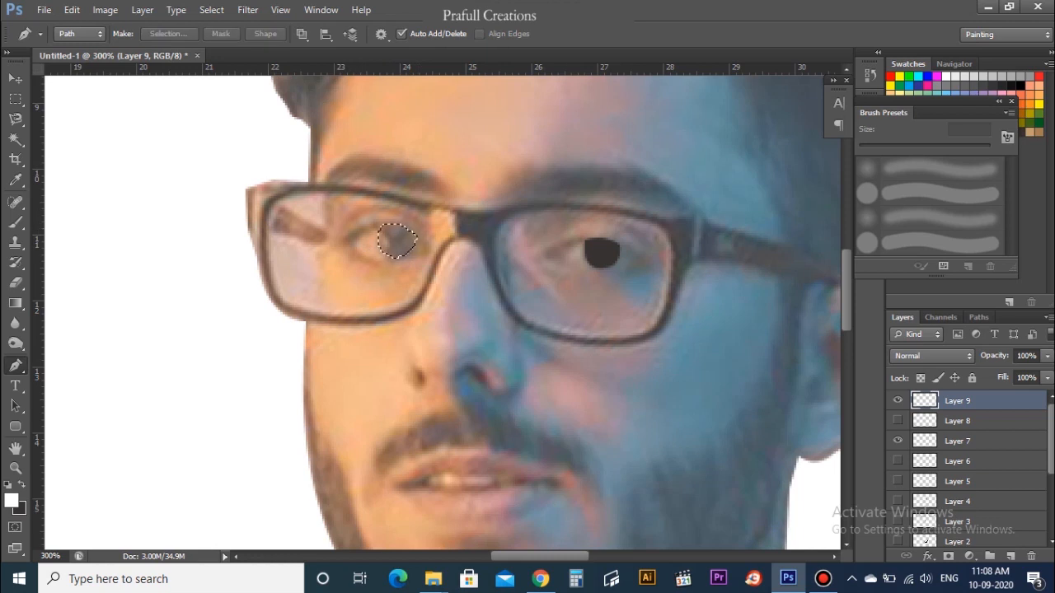
{"action": "key", "text": "alt+BackSpace"}
{"action": "key", "text": "ctrl+z"}
{"action": "key", "text": "ctrl+BackSpace"}
{"action": "key", "text": "ctrl+d"}
{"action": "left_click", "coordinate": [898, 400]}
Step: On a new layer, outline a small highlight beside the iris farther from the visible ear and fill it with light grey c3bcb6
{"action": "left_click", "coordinate": [1010, 556]}
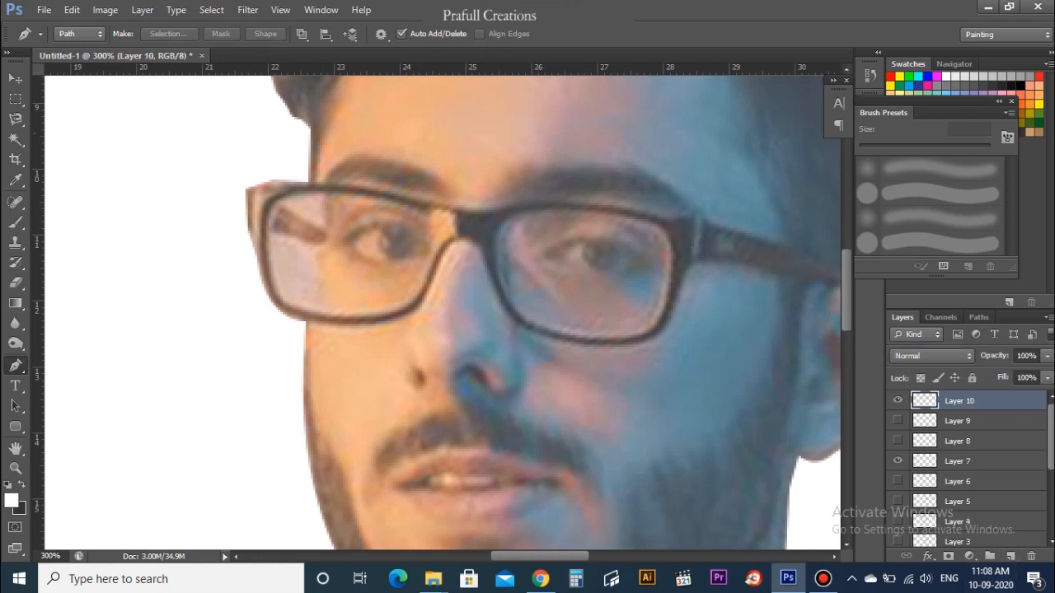
{"action": "key", "text": "ctrl+plus"}
{"action": "key", "text": "ctrl+plus"}
{"action": "left_click_drag", "start_coordinate": [363, 204], "coordinate": [377, 203]}
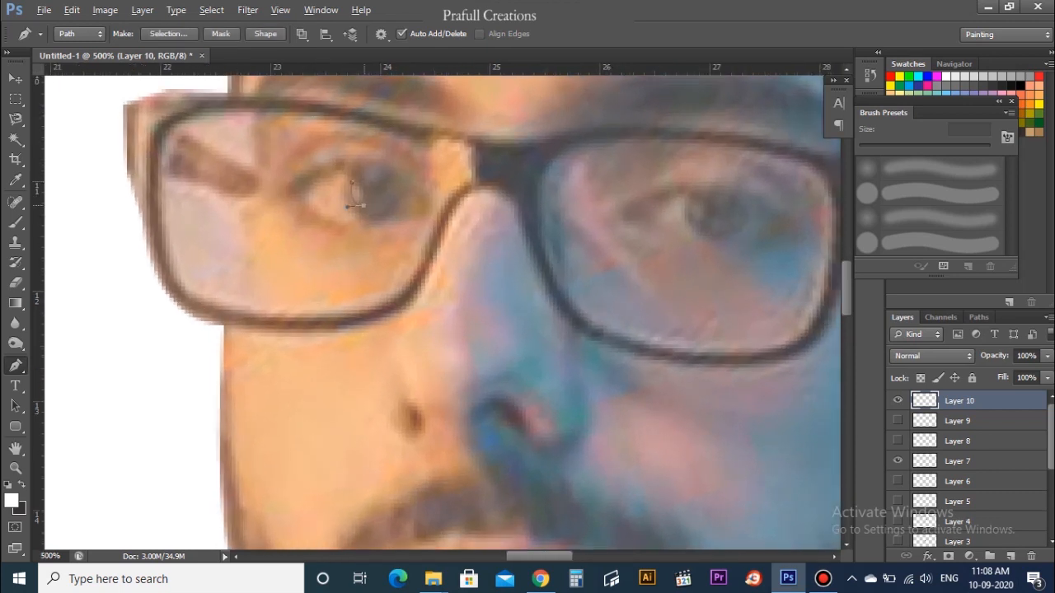
{"action": "key", "text": "ctrl+Return"}
{"action": "left_click", "coordinate": [11, 500]}
{"action": "left_click", "coordinate": [356, 194]}
{"action": "key", "text": "Return"}
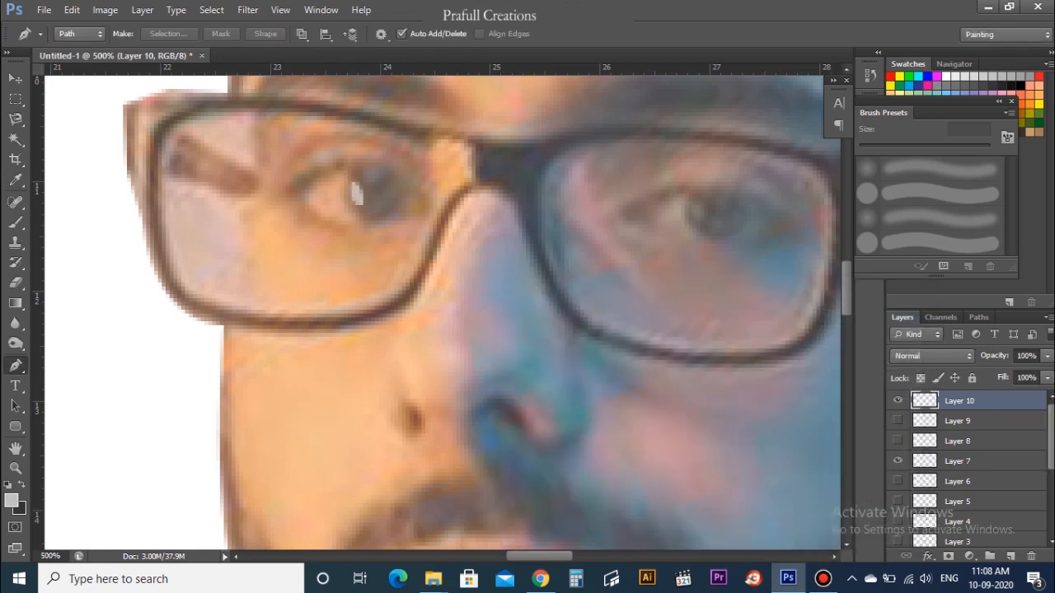
Step: Add a matching light grey highlight to the iris nearer the visible ear and hide the highlights layer
{"action": "left_click", "coordinate": [692, 206]}
{"action": "key", "text": "ctrl+minus"}
{"action": "key", "text": "ctrl+minus"}
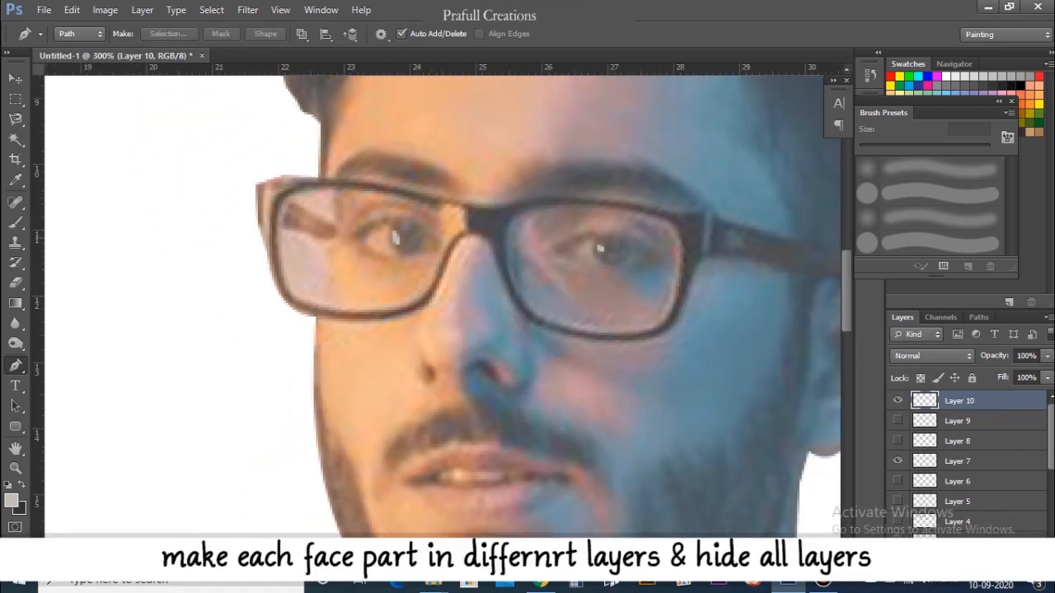
{"action": "left_click", "coordinate": [897, 401]}
Step: On a new layer, trace a thin eyelid crease above the eye farther from the visible ear, fill it dark and deselect
{"action": "left_click", "coordinate": [1010, 556]}
{"action": "left_click", "coordinate": [351, 220]}
{"action": "left_click_drag", "start_coordinate": [396, 199], "coordinate": [441, 242]}
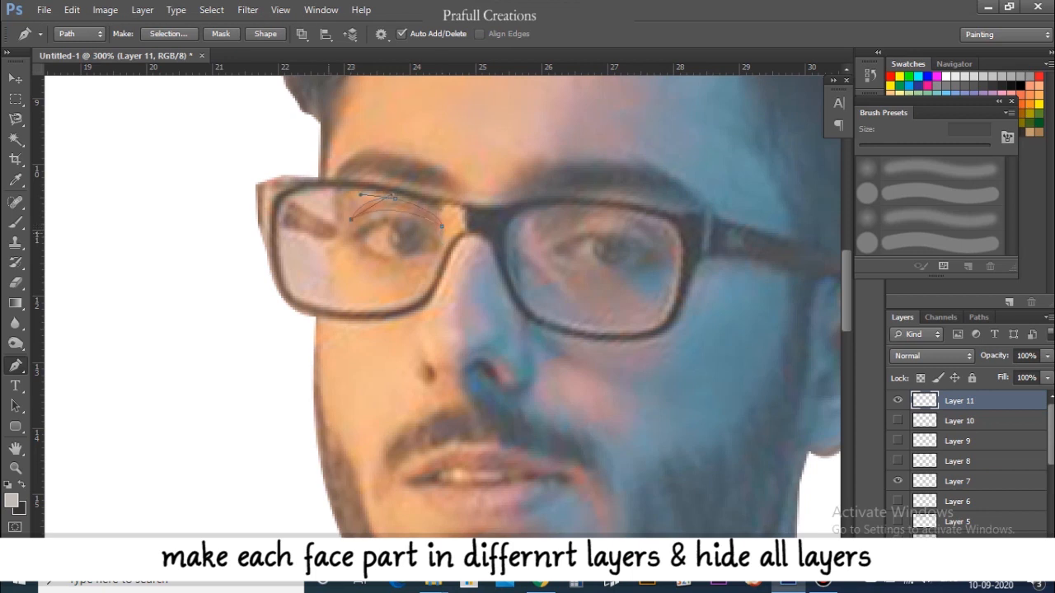
{"action": "key", "text": "ctrl+Return"}
{"action": "key", "text": "ctrl+BackSpace"}
{"action": "key", "text": "ctrl+d"}
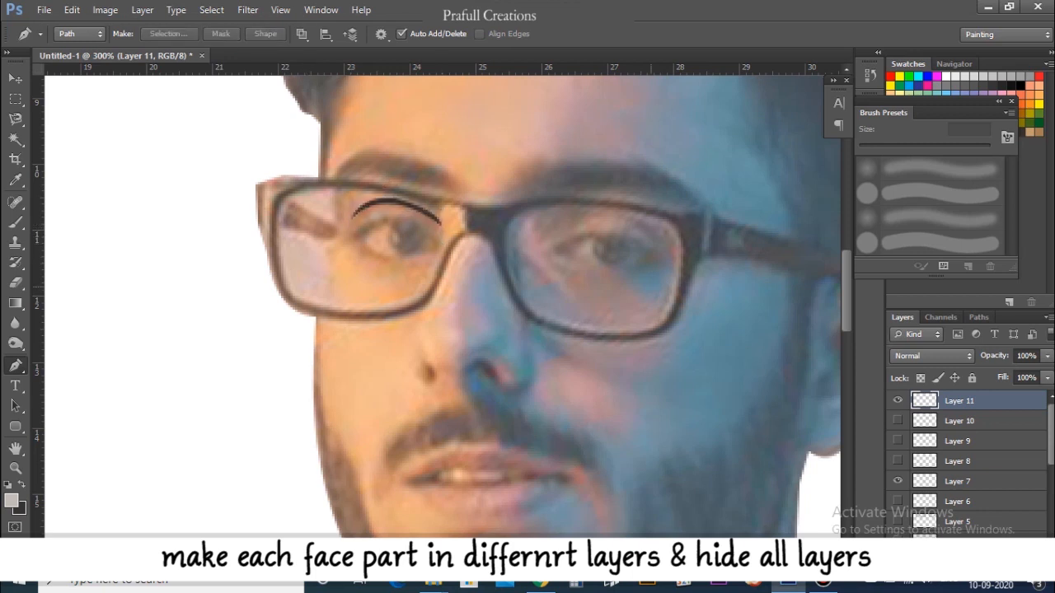
Step: Trace a thin eyelid crease above the eye nearer the visible ear, fill it dark, deselect and hide the crease layer
{"action": "left_click", "coordinate": [576, 219]}
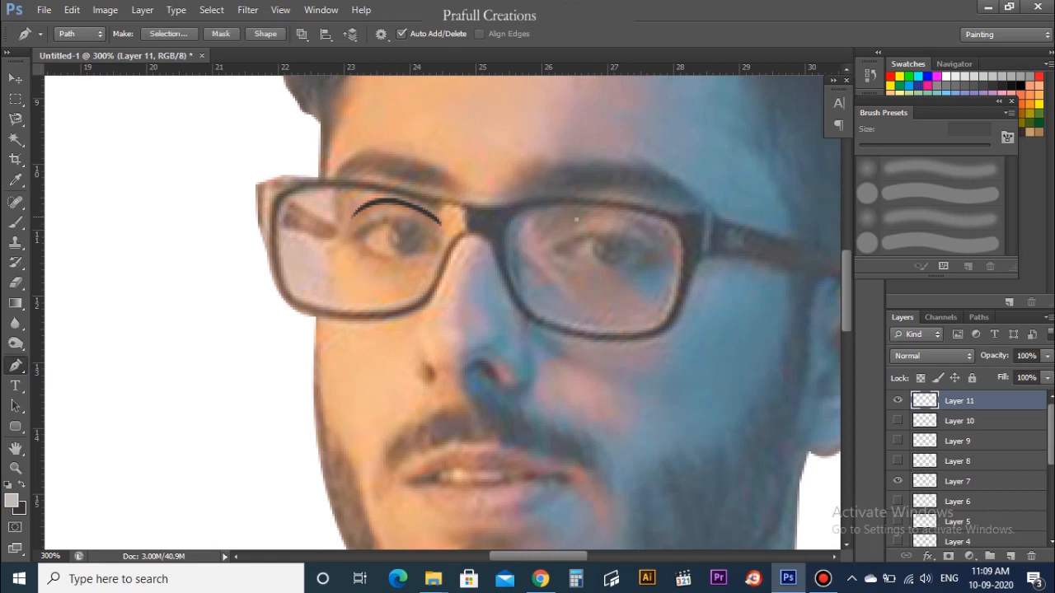
{"action": "left_click_drag", "start_coordinate": [664, 244], "coordinate": [703, 286]}
{"action": "left_click", "coordinate": [664, 245], "text": "alt"}
{"action": "left_click", "coordinate": [665, 237]}
{"action": "left_click_drag", "start_coordinate": [576, 220], "coordinate": [519, 233]}
{"action": "key", "text": "ctrl+Return"}
{"action": "key", "text": "ctrl+BackSpace"}
{"action": "key", "text": "ctrl+d"}
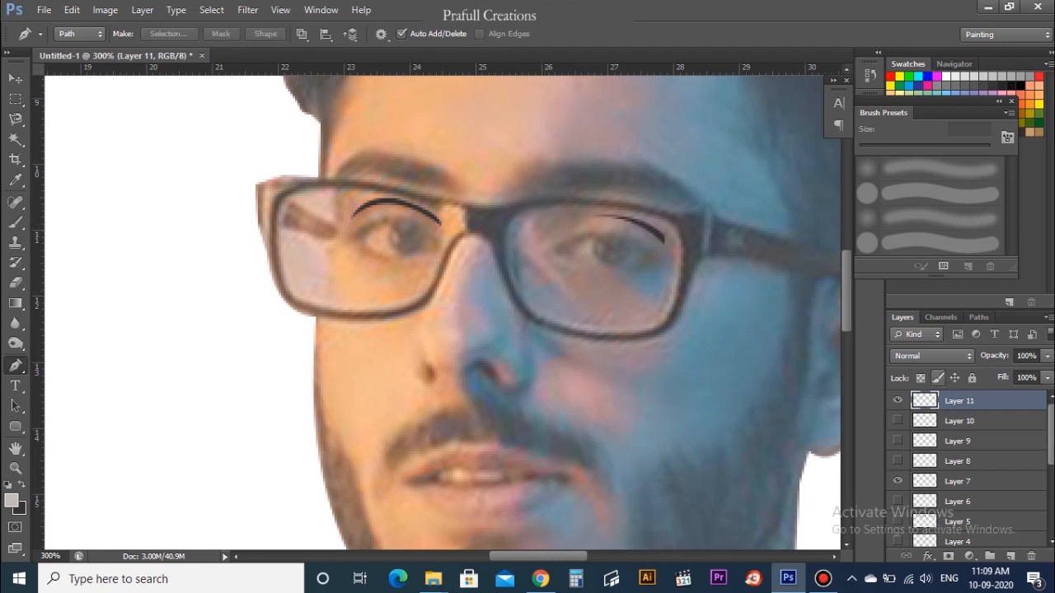
{"action": "left_click", "coordinate": [898, 401]}
Step: Outline the pointed outer corner of the eye farther from the visible ear, fill it dark on a new layer and deselect
{"action": "left_click", "coordinate": [349, 236]}
{"action": "left_click_drag", "start_coordinate": [391, 219], "coordinate": [404, 256]}
{"action": "left_click", "coordinate": [390, 219], "text": "alt"}
{"action": "left_click", "coordinate": [362, 236]}
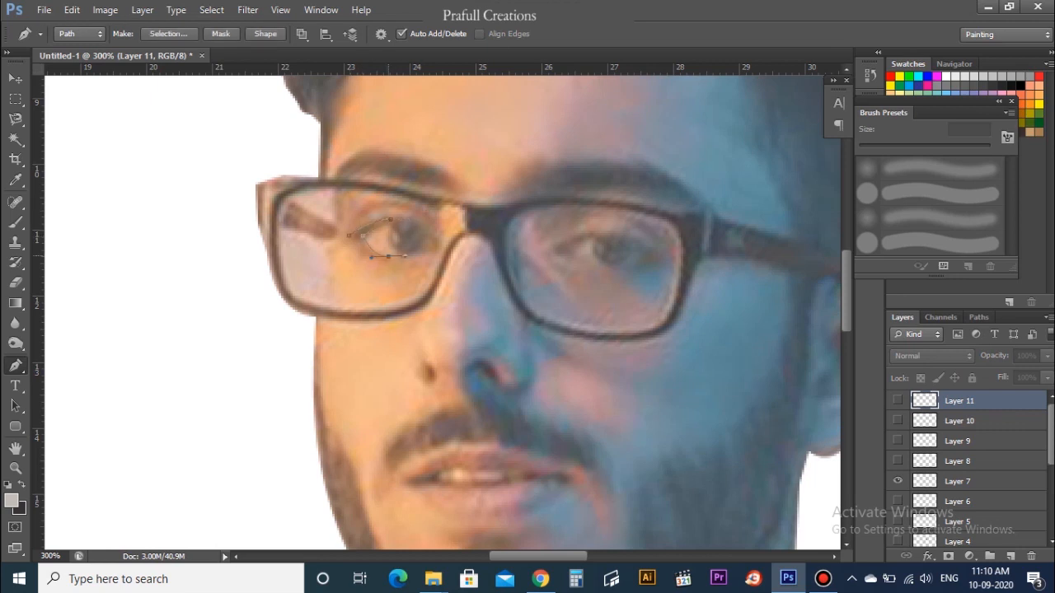
{"action": "left_click", "coordinate": [389, 256], "text": "alt"}
{"action": "left_click_drag", "start_coordinate": [348, 235], "coordinate": [328, 208]}
{"action": "key", "text": "ctrl+Return"}
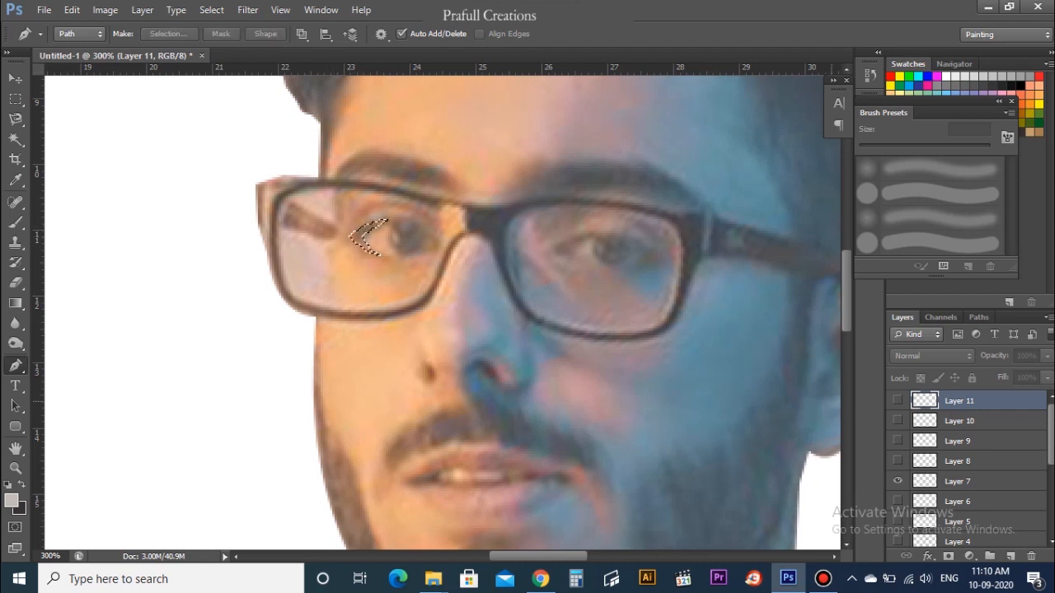
{"action": "left_click", "coordinate": [1010, 557]}
{"action": "key", "text": "ctrl+BackSpace"}
{"action": "key", "text": "ctrl+d"}
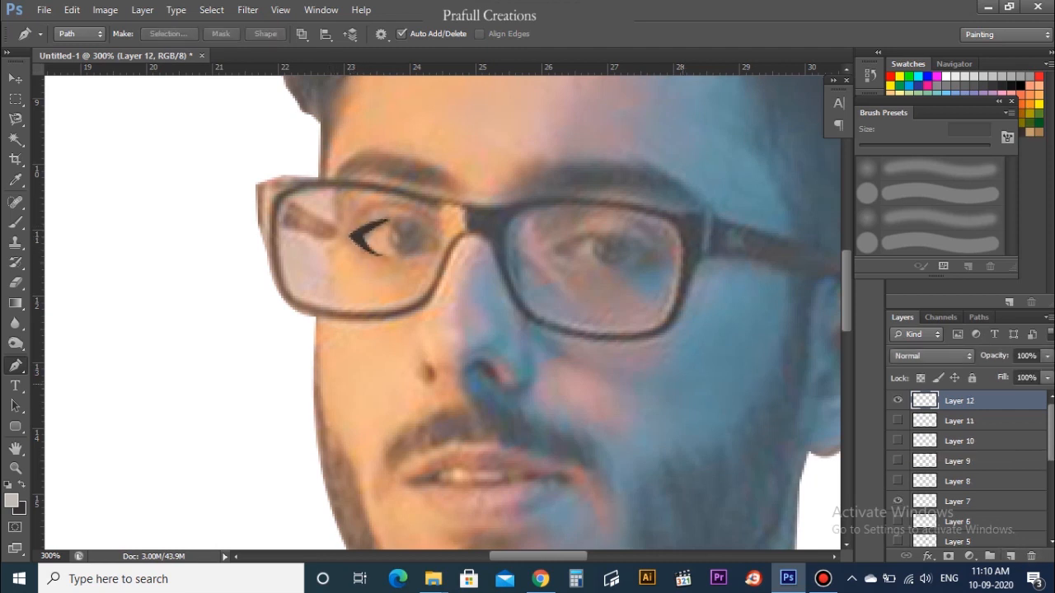
Step: Outline the nose-side corner of the eye nearer the visible ear, fill it with the dark background colour and deselect
{"action": "left_click", "coordinate": [592, 234]}
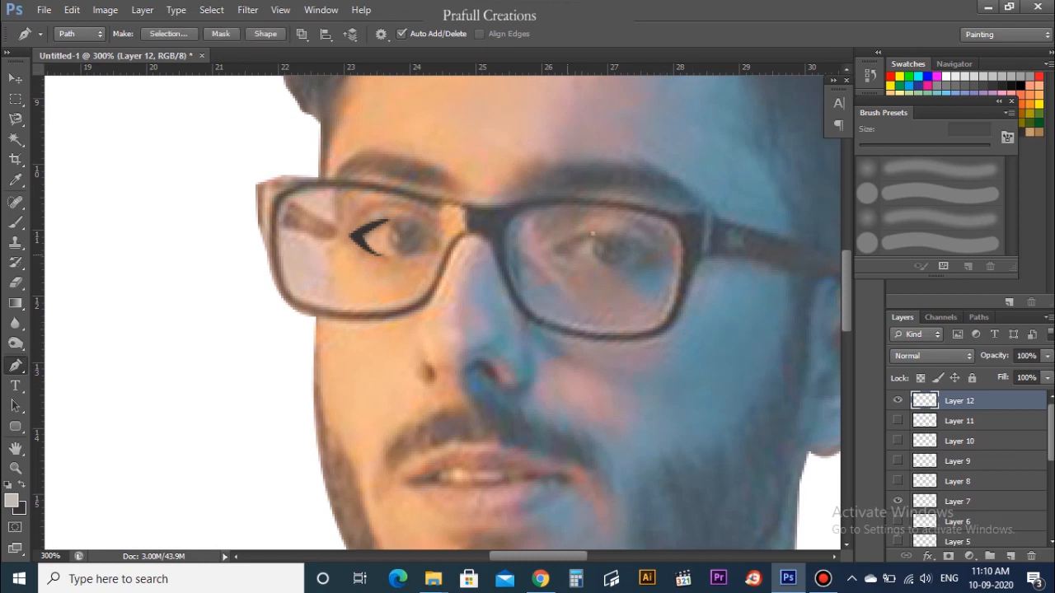
{"action": "left_click_drag", "start_coordinate": [549, 258], "coordinate": [614, 234]}
{"action": "key", "text": "ctrl+Return"}
{"action": "key", "text": "ctrl+BackSpace"}
{"action": "key", "text": "ctrl+d"}
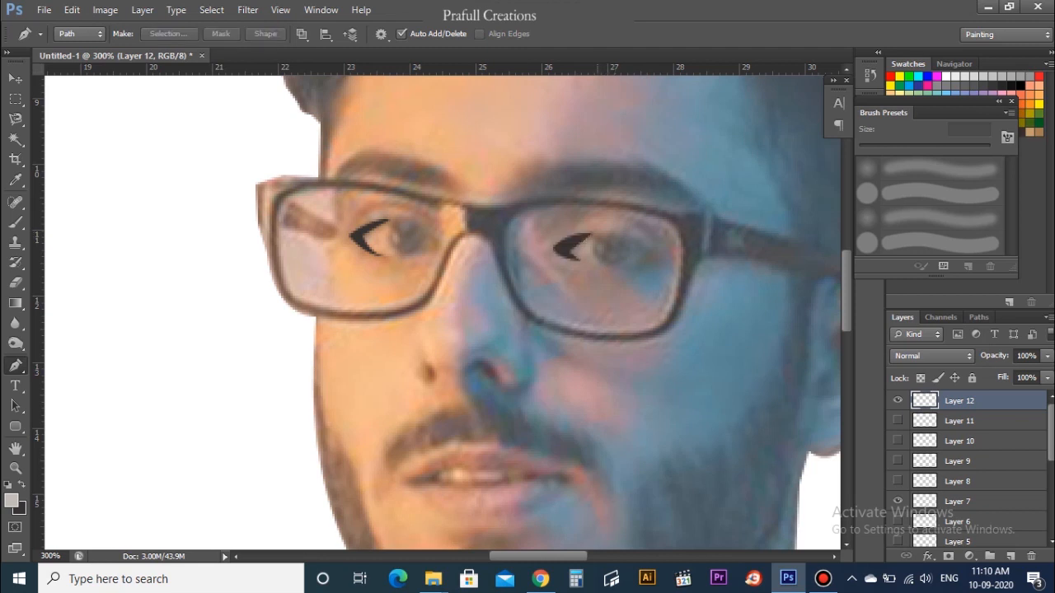
Step: Outline the ear-facing corner of each eye, add a new layer and convert both paths to a selection
{"action": "left_click", "coordinate": [430, 236]}
{"action": "left_click_drag", "start_coordinate": [423, 254], "coordinate": [406, 258]}
{"action": "left_click", "coordinate": [423, 255], "text": "alt"}
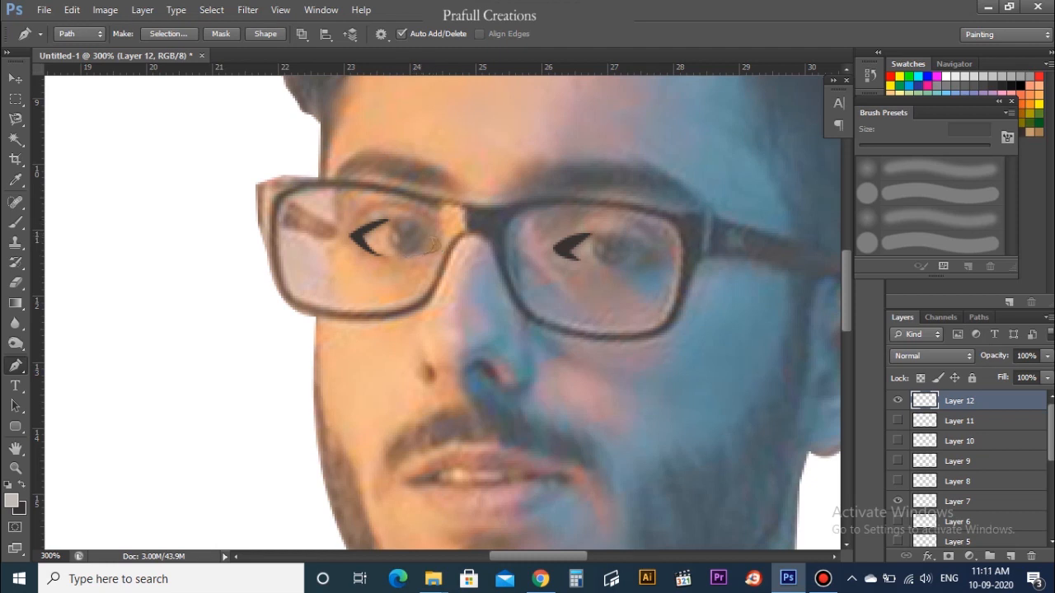
{"action": "left_click", "coordinate": [1009, 556]}
{"action": "left_click_drag", "start_coordinate": [663, 259], "coordinate": [669, 251]}
{"action": "left_click", "coordinate": [639, 250]}
{"action": "key", "text": "ctrl+Return"}
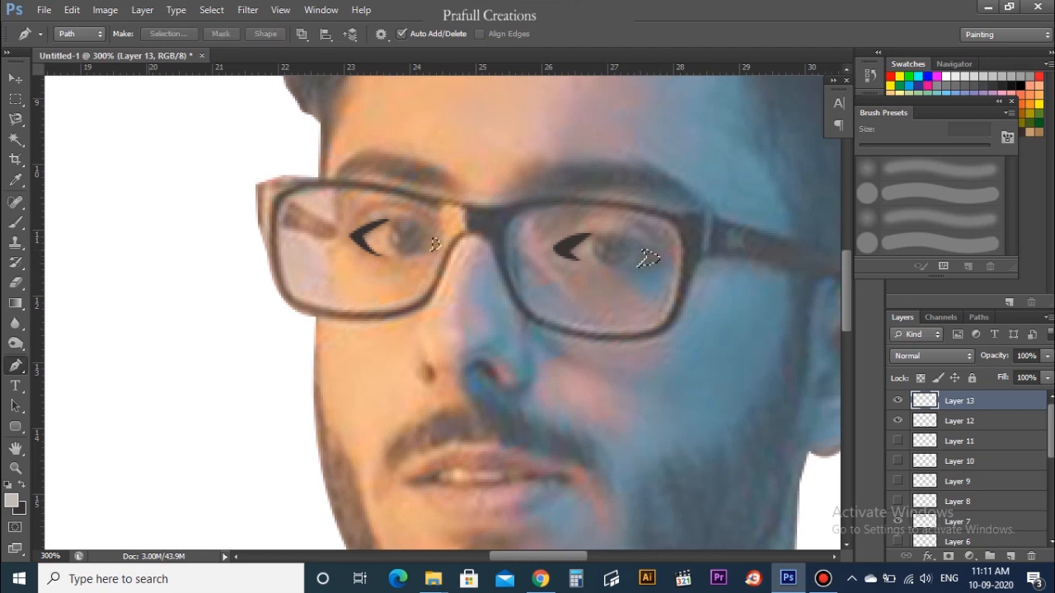
Step: Set the foreground colour to f5bf8f and darken it to the deeper peach e3a976
{"action": "left_click", "coordinate": [11, 501]}
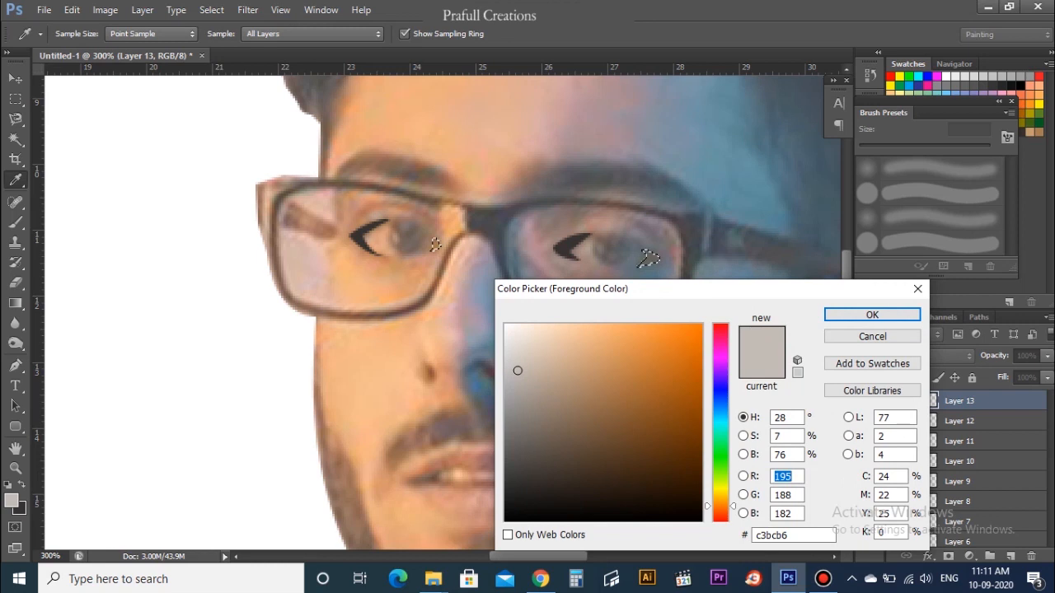
{"action": "left_click", "coordinate": [797, 535]}
{"action": "key", "text": "ctrl+a"}
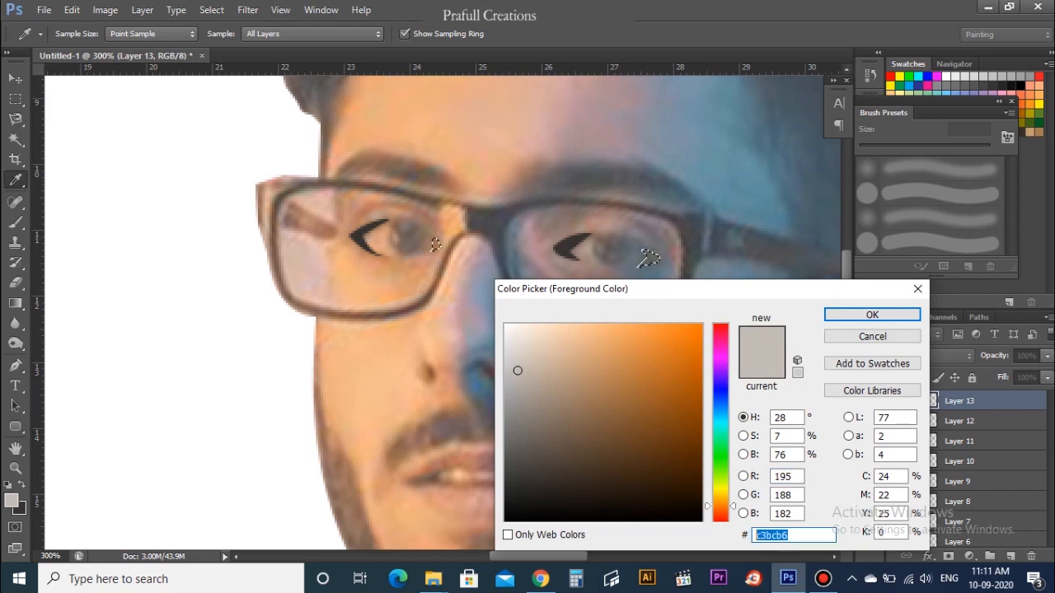
{"action": "type", "text": "f5bf8f"}
{"action": "left_click", "coordinate": [872, 315]}
{"action": "left_click", "coordinate": [11, 500]}
{"action": "left_click", "coordinate": [598, 346]}
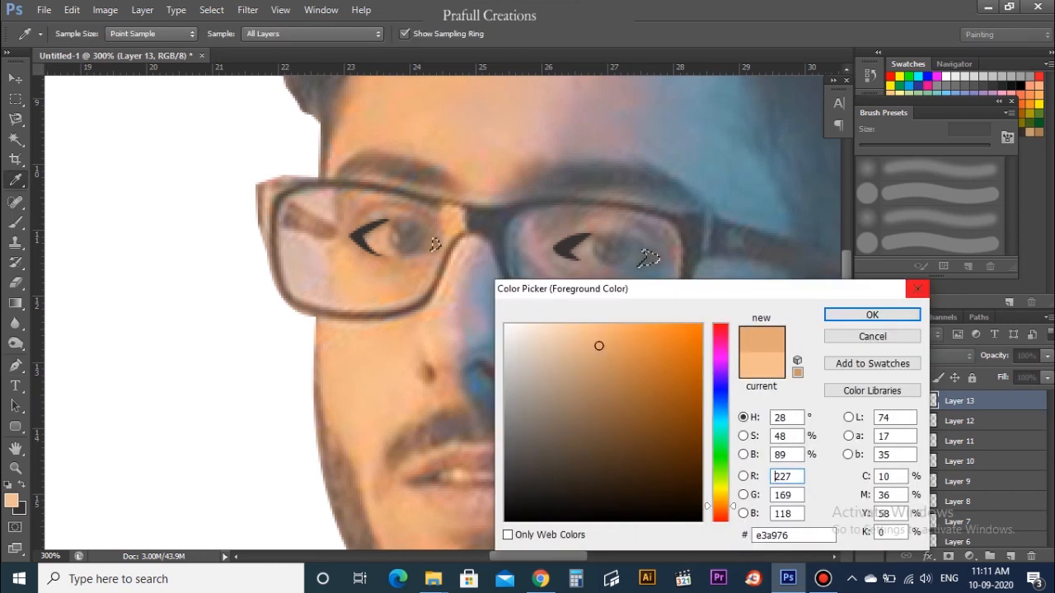
{"action": "left_click", "coordinate": [872, 315]}
Step: Fill the selected eye corners with the foreground peach, deselect and hide both eye-corner layers
{"action": "key", "text": "alt+BackSpace"}
{"action": "key", "text": "ctrl+d"}
{"action": "left_click", "coordinate": [897, 400]}
{"action": "left_click", "coordinate": [897, 420]}
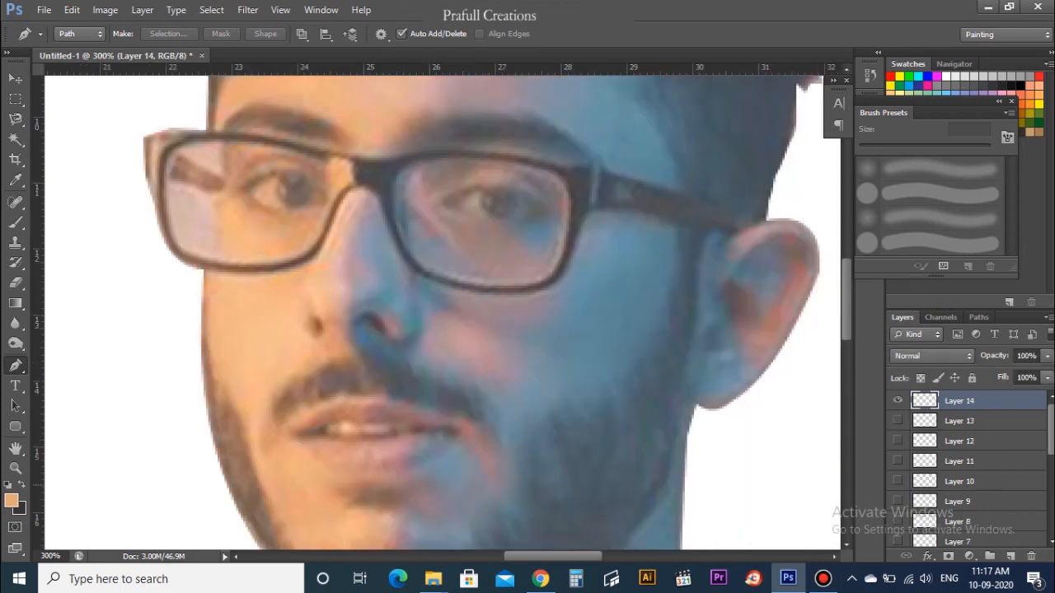
Step: Outline the lower lip from corner to corner with the Pen tool and convert the path to a selection
{"action": "left_click", "coordinate": [295, 442]}
{"action": "left_click", "coordinate": [318, 460]}
{"action": "left_click", "coordinate": [328, 470]}
{"action": "left_click", "coordinate": [343, 472]}
{"action": "left_click", "coordinate": [366, 479]}
{"action": "left_click", "coordinate": [398, 479]}
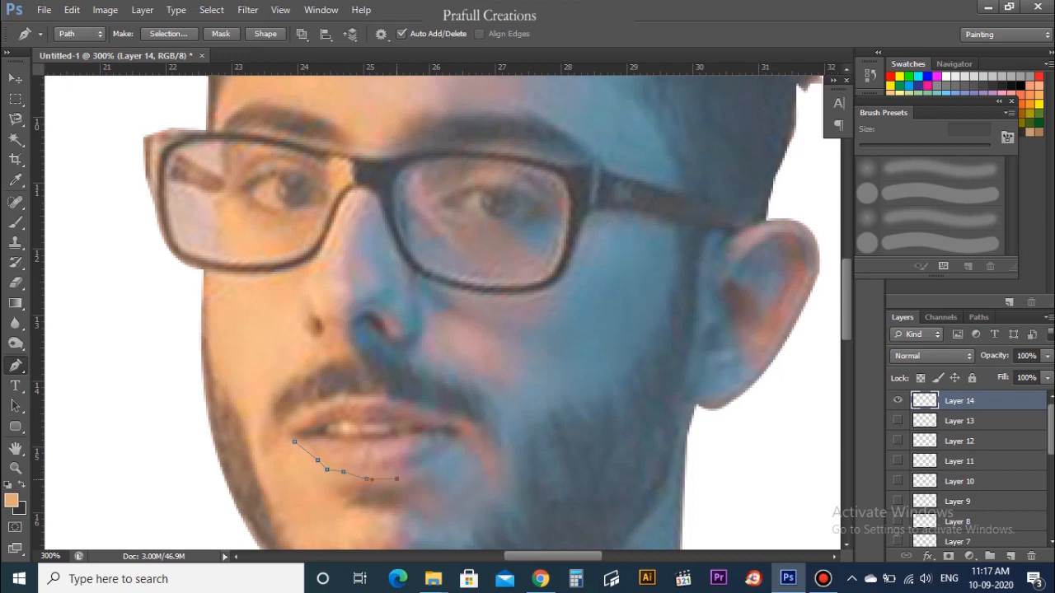
{"action": "left_click", "coordinate": [461, 430]}
{"action": "left_click", "coordinate": [406, 439]}
{"action": "left_click", "coordinate": [288, 435]}
{"action": "left_click", "coordinate": [294, 442]}
{"action": "key", "text": "ctrl+Return"}
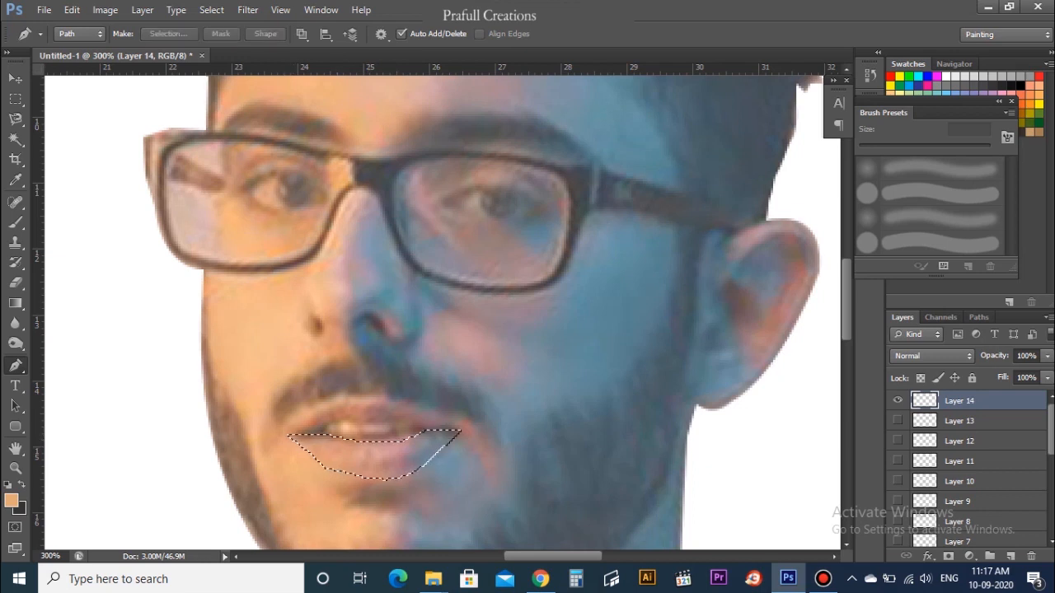
Step: Sample the lower lip's pink from the photo as the foreground colour, fill the selected lip with it and deselect
{"action": "left_click", "coordinate": [12, 500]}
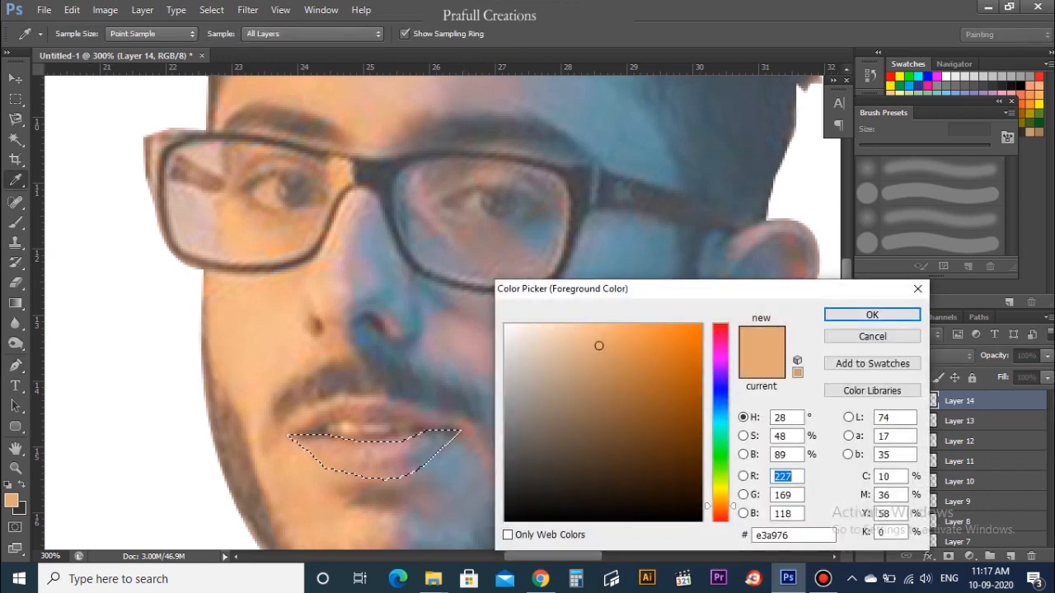
{"action": "left_click_drag", "start_coordinate": [721, 404], "coordinate": [721, 332]}
{"action": "left_click", "coordinate": [639, 351]}
{"action": "left_click_drag", "start_coordinate": [639, 351], "coordinate": [634, 364]}
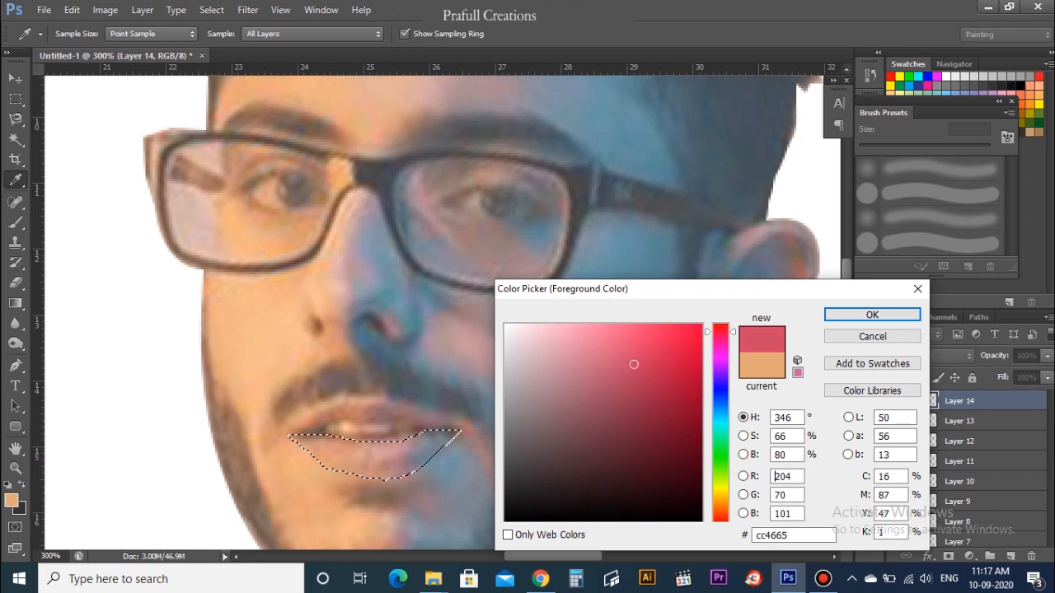
{"action": "left_click", "coordinate": [360, 457]}
{"action": "left_click", "coordinate": [872, 314]}
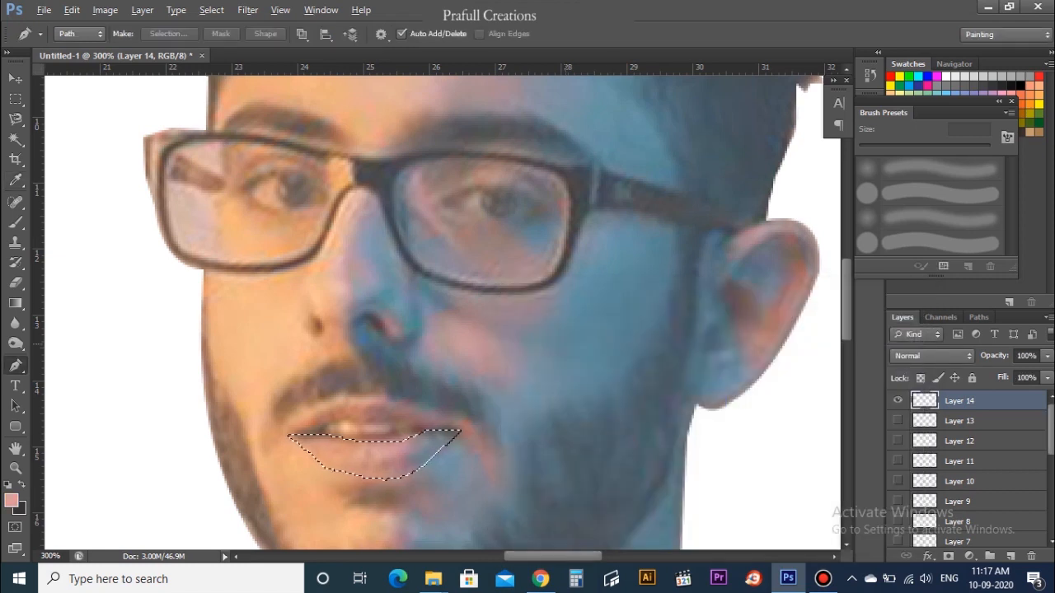
{"action": "key", "text": "alt+BackSpace"}
{"action": "key", "text": "ctrl+d"}
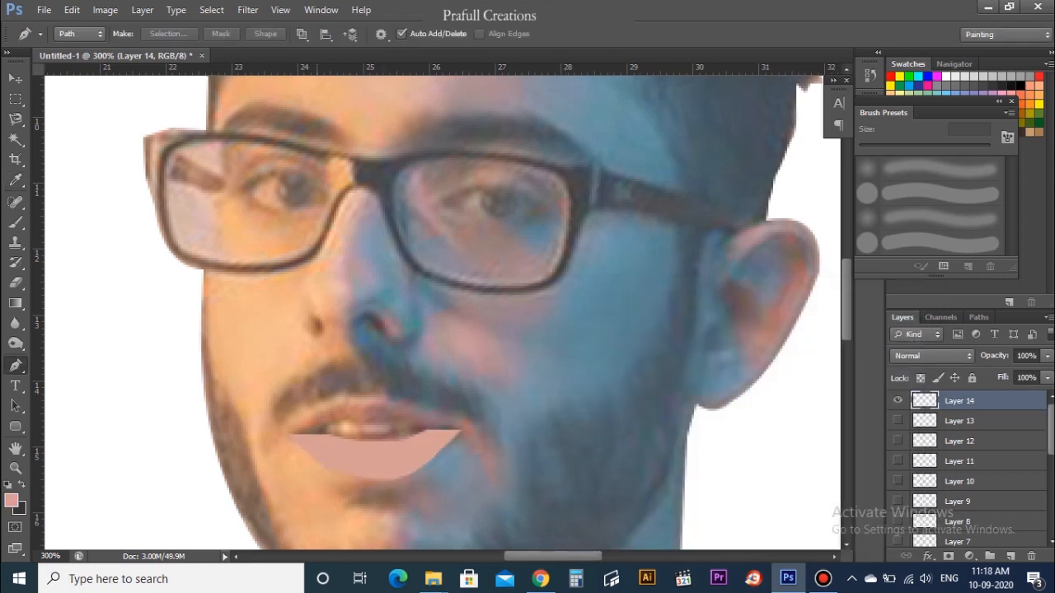
Step: Trace the upper edge of the upper lip from one mouth corner to the other
{"action": "left_click", "coordinate": [290, 429]}
{"action": "left_click", "coordinate": [311, 414]}
{"action": "left_click", "coordinate": [326, 407]}
{"action": "left_click", "coordinate": [348, 402]}
{"action": "left_click", "coordinate": [366, 402]}
{"action": "left_click", "coordinate": [423, 419]}
{"action": "left_click", "coordinate": [460, 429]}
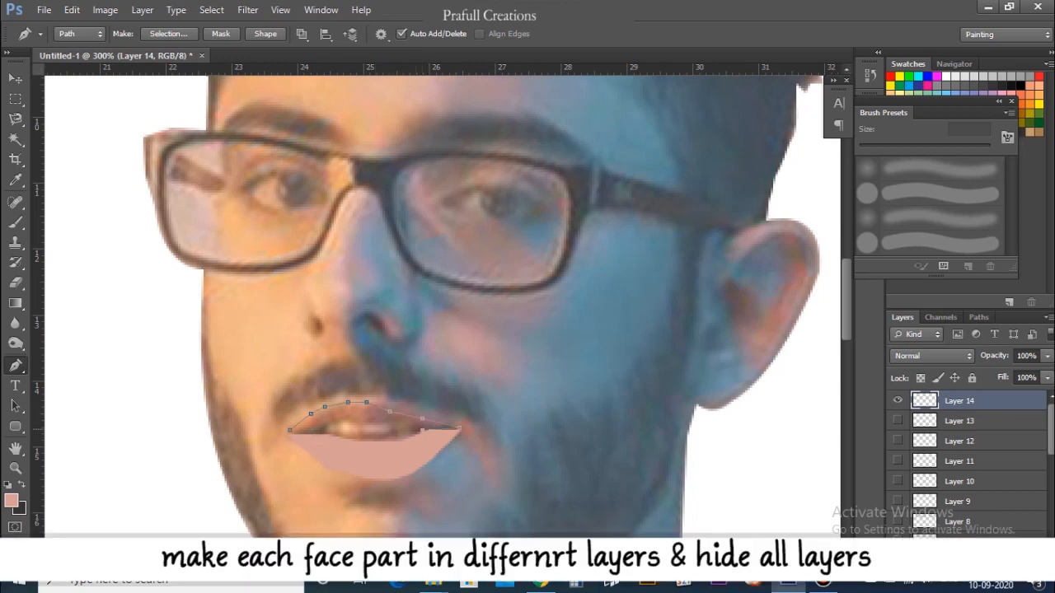
Step: Close the outline along the upper lip's underside, fill it with the same foreground pink and deselect
{"action": "left_click", "coordinate": [397, 428]}
{"action": "left_click", "coordinate": [384, 429]}
{"action": "left_click", "coordinate": [371, 430]}
{"action": "left_click", "coordinate": [352, 430]}
{"action": "left_click", "coordinate": [340, 428]}
{"action": "left_click", "coordinate": [330, 428]}
{"action": "left_click", "coordinate": [291, 431]}
{"action": "key", "text": "ctrl+Return"}
{"action": "key", "text": "ctrl+d"}
Step: On a new layer, outline the small beard patch under the lower lip, fill it with the dark background colour and deselect
{"action": "scroll", "coordinate": [899, 397], "scroll_direction": "down", "scroll_amount": 2}
{"action": "key", "text": "ctrl+shift+alt+n"}
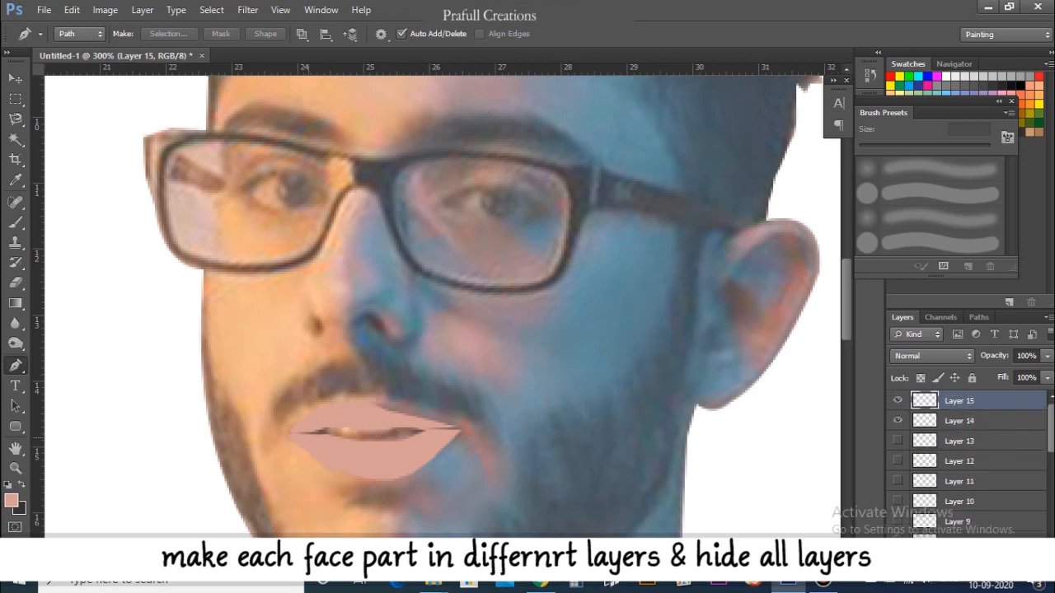
{"action": "scroll", "coordinate": [960, 462], "scroll_direction": "down", "scroll_amount": 3}
{"action": "scroll", "coordinate": [960, 461], "scroll_direction": "up", "scroll_amount": 3}
{"action": "left_click_drag", "start_coordinate": [445, 387], "coordinate": [492, 228]}
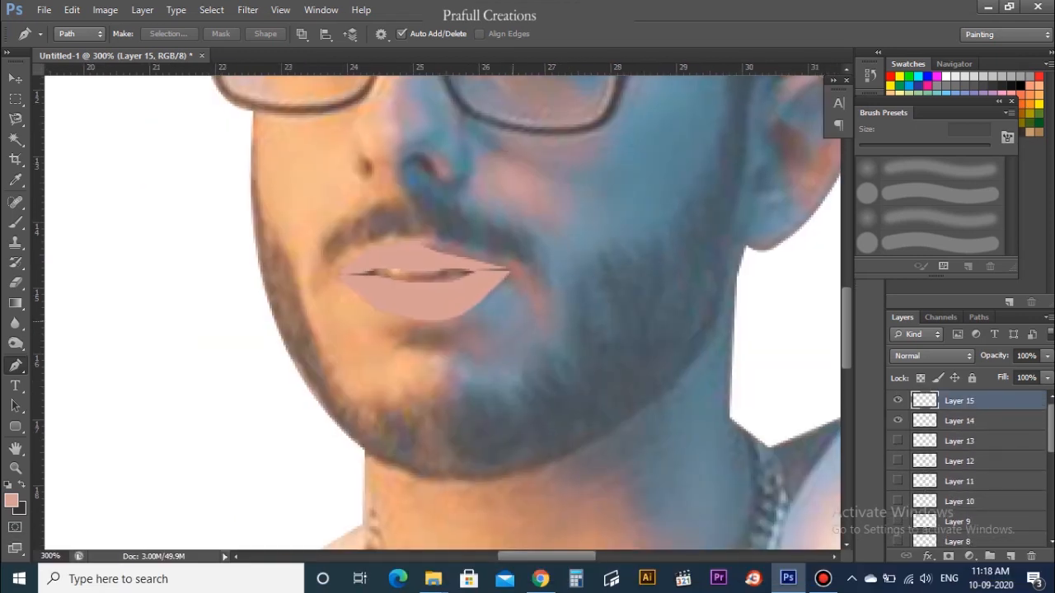
{"action": "left_click", "coordinate": [392, 335]}
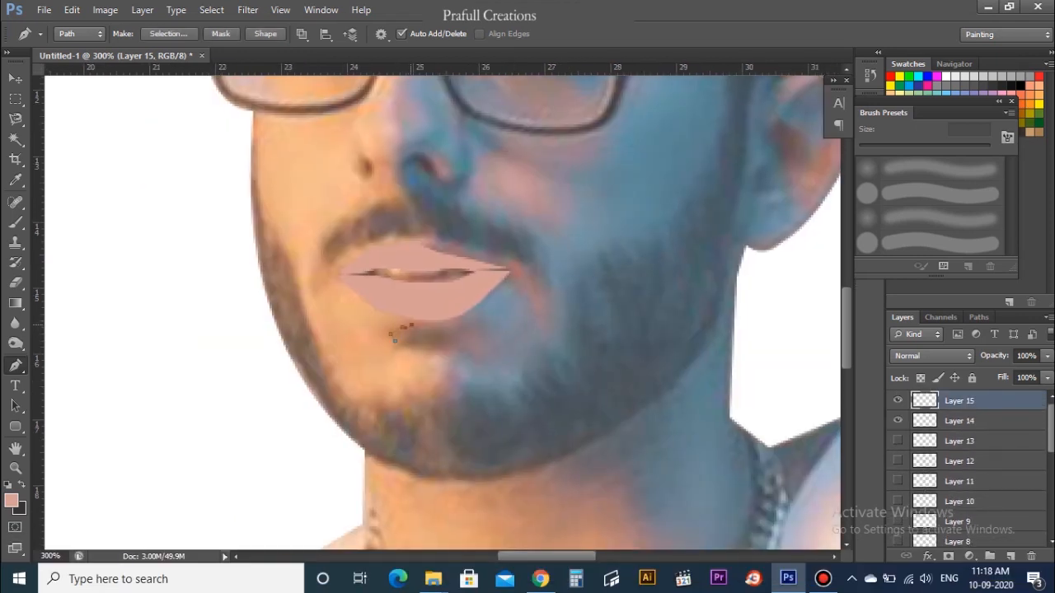
{"action": "left_click", "coordinate": [448, 345]}
{"action": "left_click", "coordinate": [427, 353]}
{"action": "left_click", "coordinate": [414, 351]}
{"action": "left_click", "coordinate": [404, 348]}
{"action": "left_click", "coordinate": [396, 341]}
{"action": "key", "text": "ctrl+Return"}
{"action": "key", "text": "ctrl+Delete"}
{"action": "key", "text": "ctrl+d"}
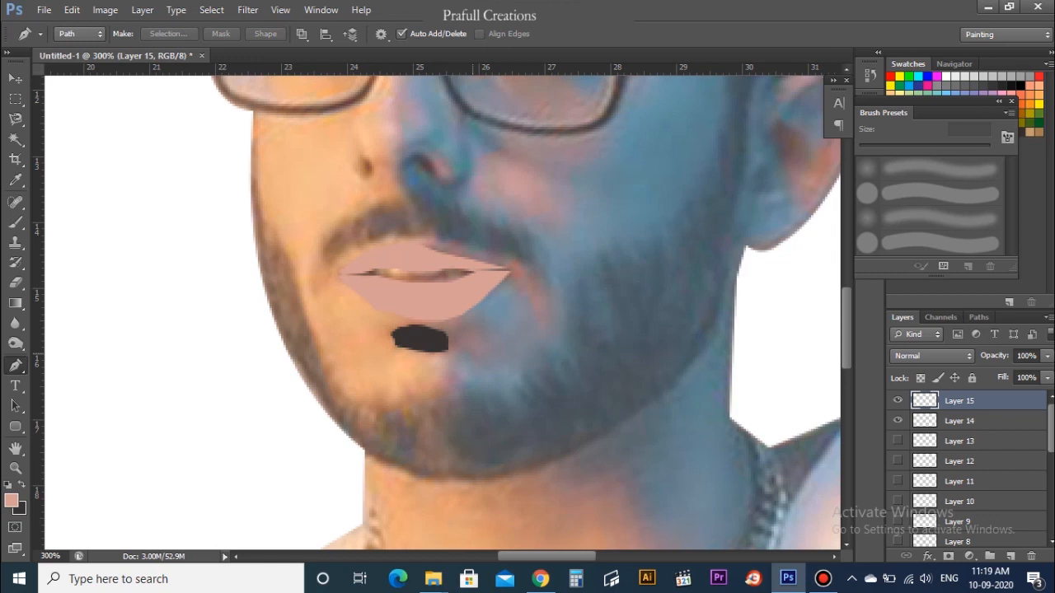
Step: Hide the lip and beard-patch layers and add a new layer for the glasses
{"action": "key", "text": "ctrl+minus"}
{"action": "left_click_drag", "start_coordinate": [433, 297], "coordinate": [506, 335]}
{"action": "key", "text": "ctrl+minus"}
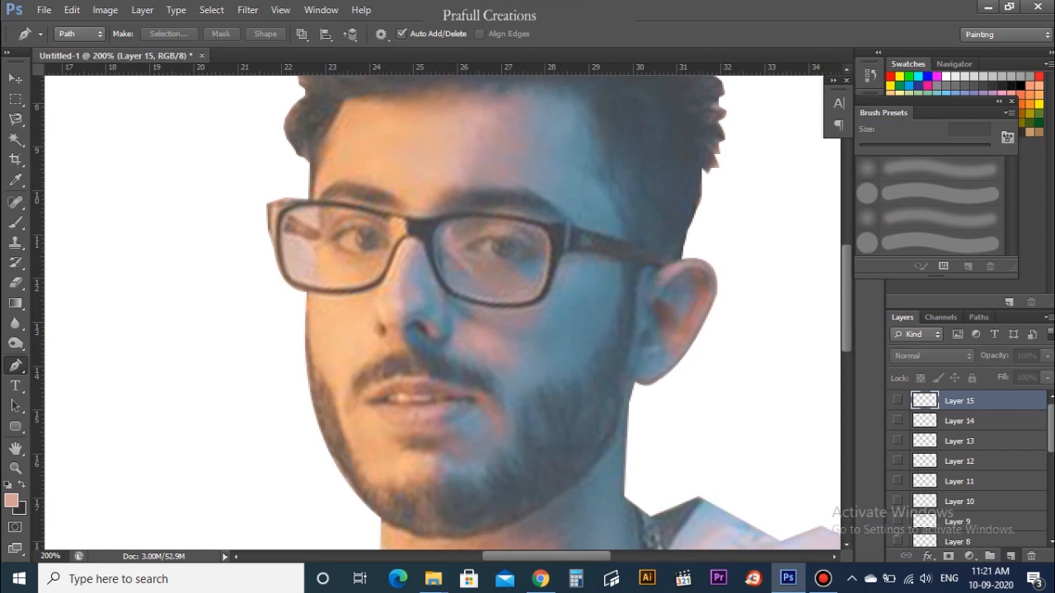
{"action": "key", "text": "ctrl+shift+alt+n"}
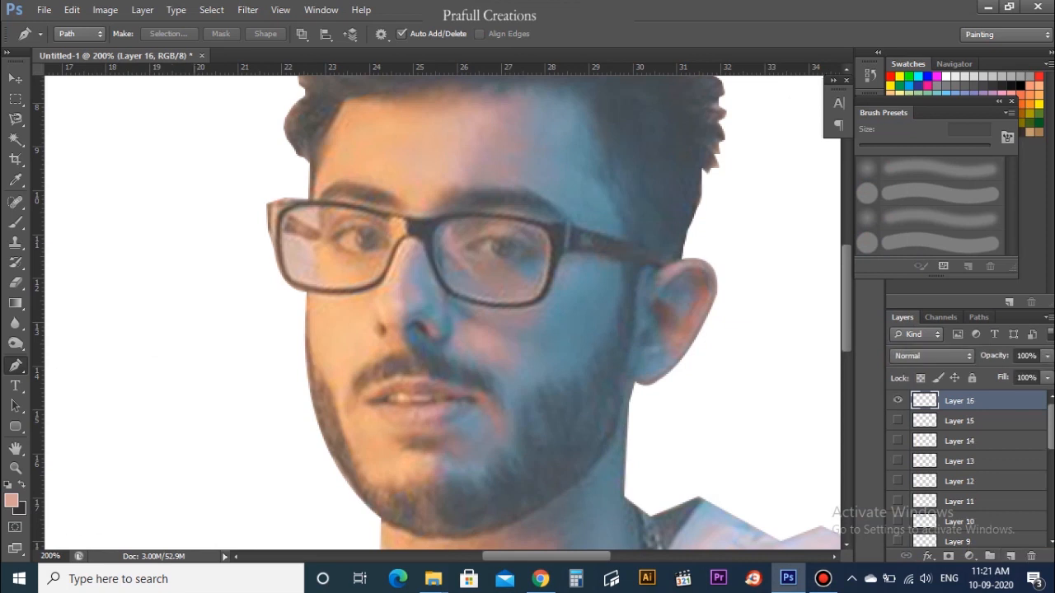
Step: Trace the outer lower edge of the ear-side glasses rim from the nose bridge round to the temple hinge
{"action": "key", "text": "ctrl+plus"}
{"action": "key", "text": "ctrl+plus"}
{"action": "left_click_drag", "start_coordinate": [470, 198], "coordinate": [469, 247]}
{"action": "left_click", "coordinate": [381, 175]}
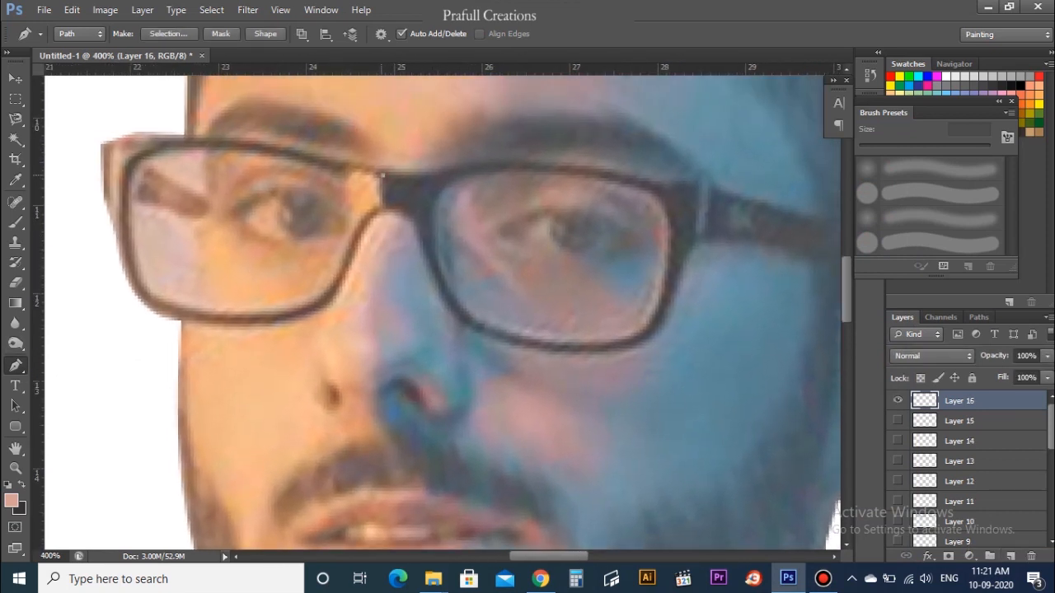
{"action": "left_click_drag", "start_coordinate": [418, 228], "coordinate": [420, 246]}
{"action": "left_click_drag", "start_coordinate": [469, 327], "coordinate": [512, 353]}
{"action": "left_click_drag", "start_coordinate": [658, 328], "coordinate": [697, 190]}
{"action": "left_click", "coordinate": [657, 328], "text": "alt"}
{"action": "left_click", "coordinate": [686, 252], "text": "alt"}
{"action": "left_click", "coordinate": [705, 237]}
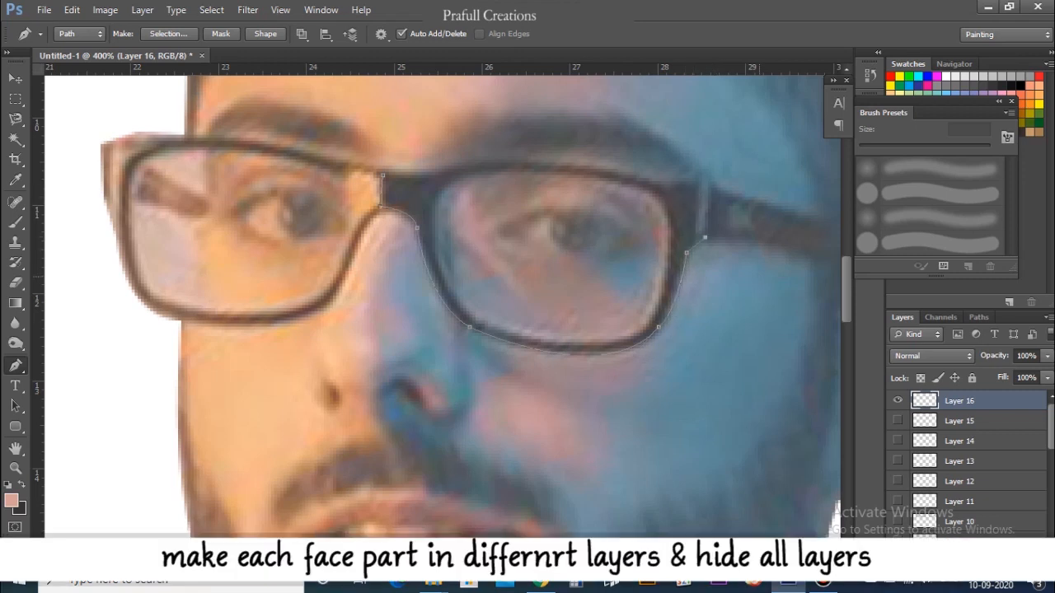
Step: Extend the glasses path along the lower edge of the temple arm to the top of the ear
{"action": "left_click_drag", "start_coordinate": [759, 276], "coordinate": [671, 278]}
{"action": "left_click", "coordinate": [638, 237]}
{"action": "left_click", "coordinate": [660, 239]}
{"action": "left_click_drag", "start_coordinate": [759, 301], "coordinate": [840, 300]}
{"action": "key", "text": "ctrl+z"}
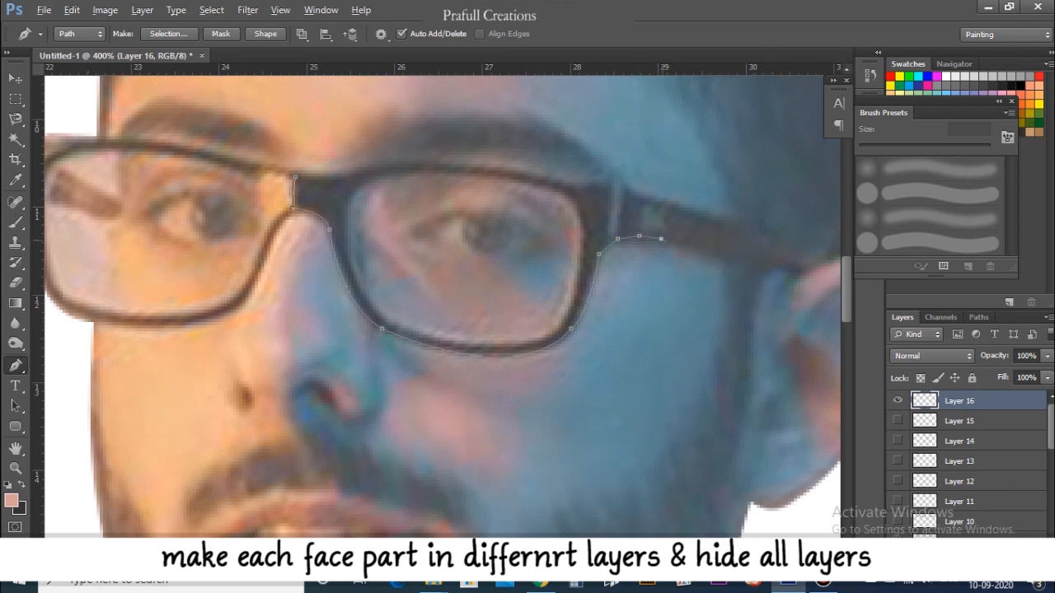
{"action": "left_click_drag", "start_coordinate": [750, 258], "coordinate": [567, 268]}
{"action": "left_click", "coordinate": [620, 284]}
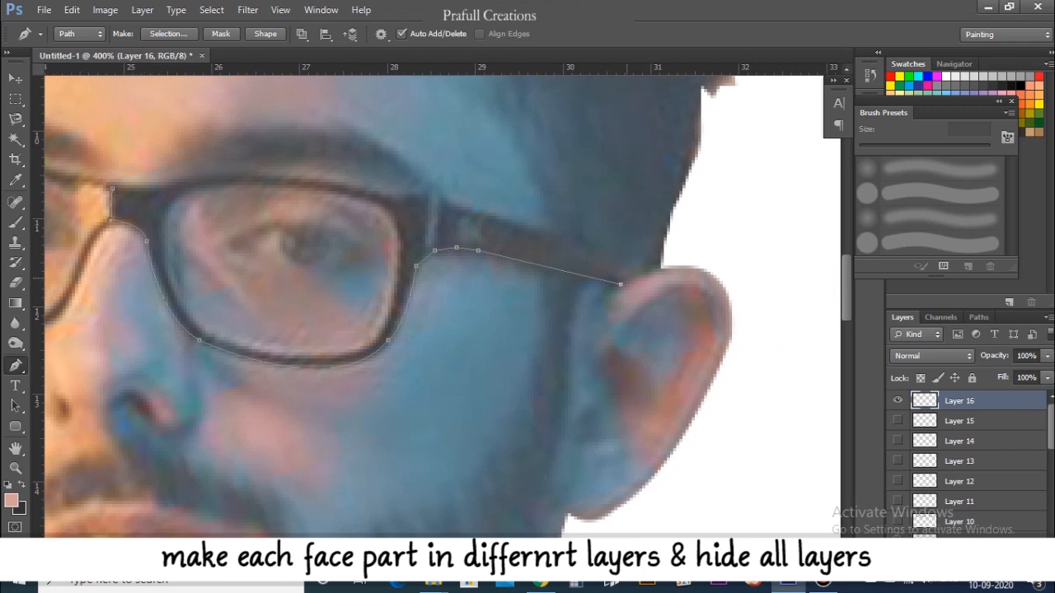
Step: Trace back along the upper edge of the temple arm and the ear-side rim to the nose bridge
{"action": "left_click", "coordinate": [444, 204]}
{"action": "left_click_drag", "start_coordinate": [431, 198], "coordinate": [589, 244]}
{"action": "left_click", "coordinate": [555, 246]}
{"action": "left_click_drag", "start_coordinate": [375, 262], "coordinate": [452, 272]}
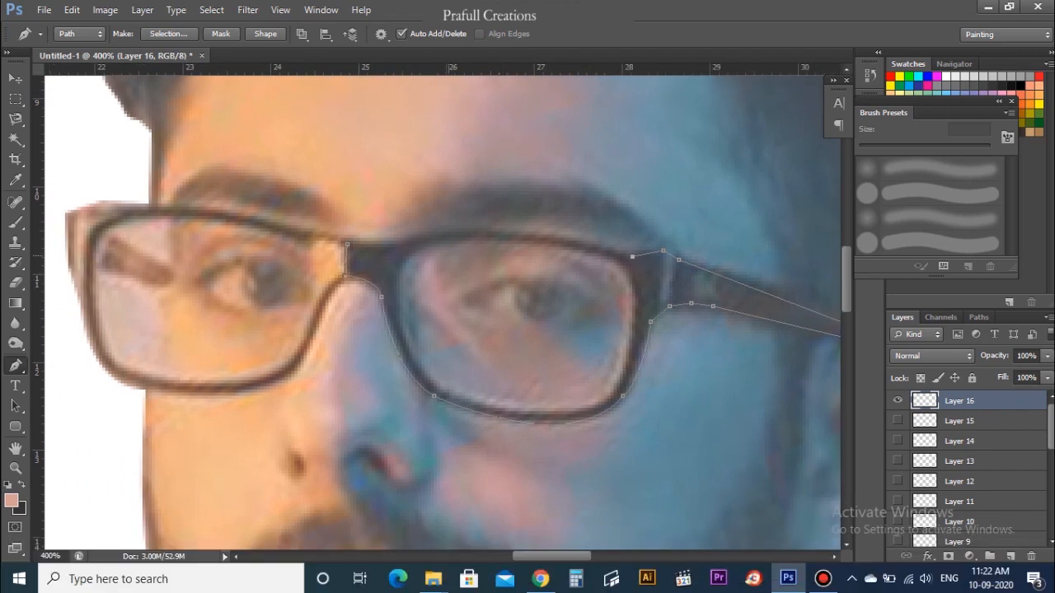
{"action": "left_click_drag", "start_coordinate": [399, 241], "coordinate": [528, 208]}
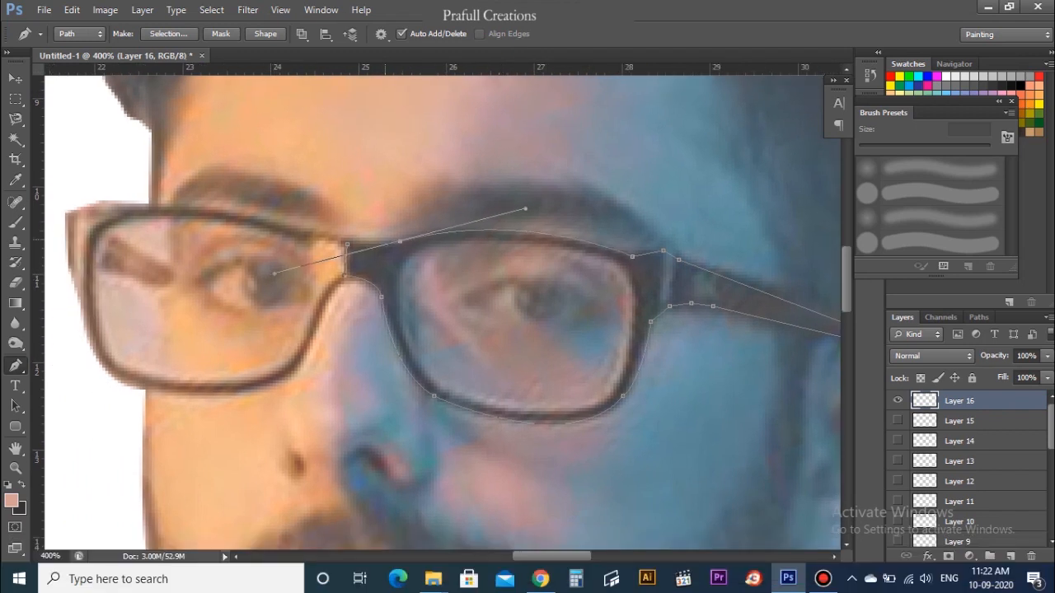
{"action": "left_click", "coordinate": [347, 245]}
Step: Continue the path around the inner edge of the ear-side rim so that the lens opening is left out
{"action": "left_click", "coordinate": [388, 245]}
{"action": "left_click", "coordinate": [397, 281]}
{"action": "left_click_drag", "start_coordinate": [493, 241], "coordinate": [600, 245]}
{"action": "key", "text": "ctrl+z"}
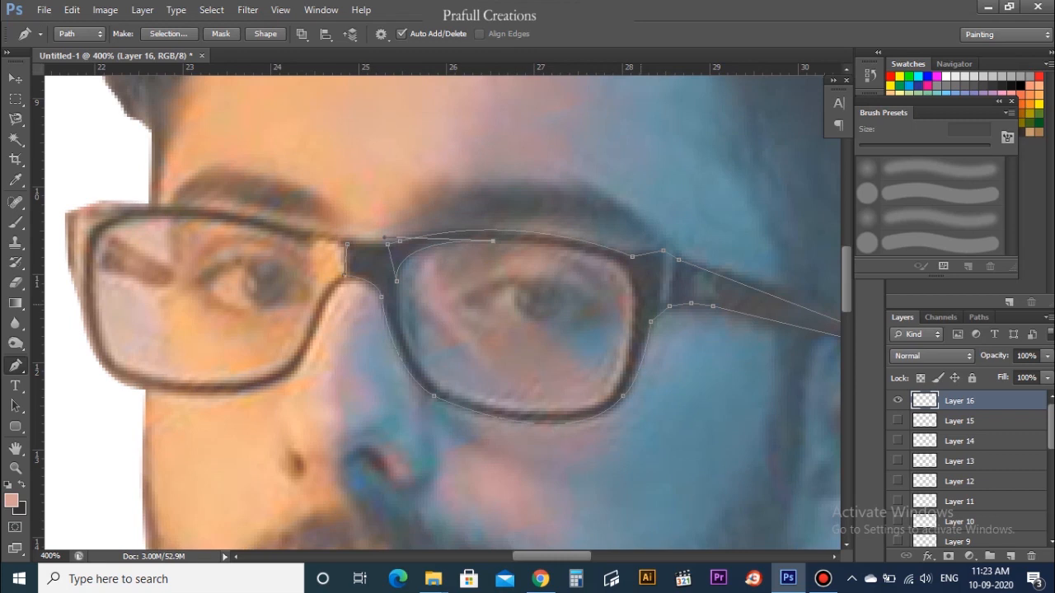
{"action": "left_click_drag", "start_coordinate": [631, 271], "coordinate": [667, 299]}
{"action": "left_click_drag", "start_coordinate": [588, 405], "coordinate": [528, 430]}
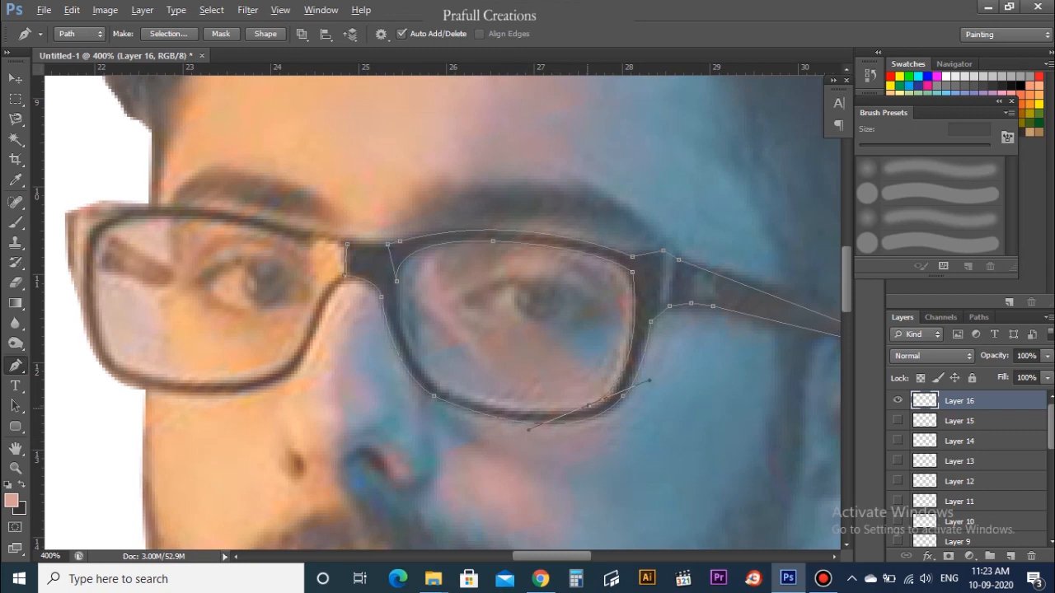
{"action": "left_click_drag", "start_coordinate": [425, 374], "coordinate": [497, 431]}
{"action": "left_click", "coordinate": [424, 374], "text": "alt"}
{"action": "left_click_drag", "start_coordinate": [397, 290], "coordinate": [401, 240]}
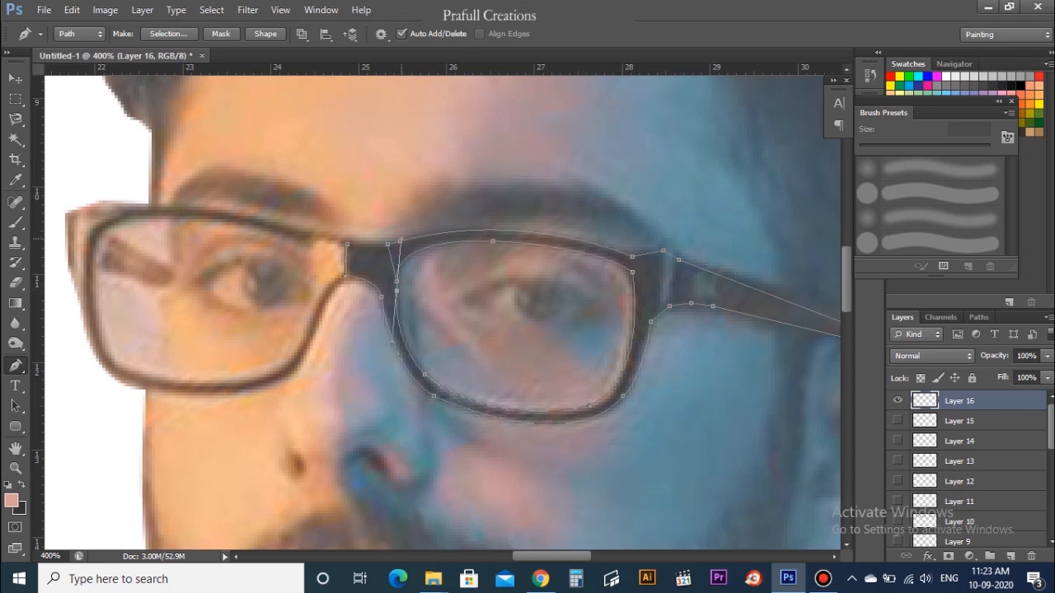
{"action": "left_click", "coordinate": [397, 290], "text": "alt"}
Step: Close the path at the nose bridge, fill the frame with the dark background colour, deselect and hide its layer
{"action": "left_click", "coordinate": [380, 260]}
{"action": "left_click", "coordinate": [376, 245]}
{"action": "left_click", "coordinate": [347, 244]}
{"action": "left_click_drag", "start_coordinate": [347, 244], "coordinate": [497, 270]}
{"action": "key", "text": "ctrl+Return"}
{"action": "key", "text": "ctrl+BackSpace"}
{"action": "key", "text": "ctrl+d"}
{"action": "left_click", "coordinate": [897, 400]}
Step: On a new layer, trace the lower inner edge of the other rim from the nose bridge to its outer corner
{"action": "left_click", "coordinate": [1011, 557]}
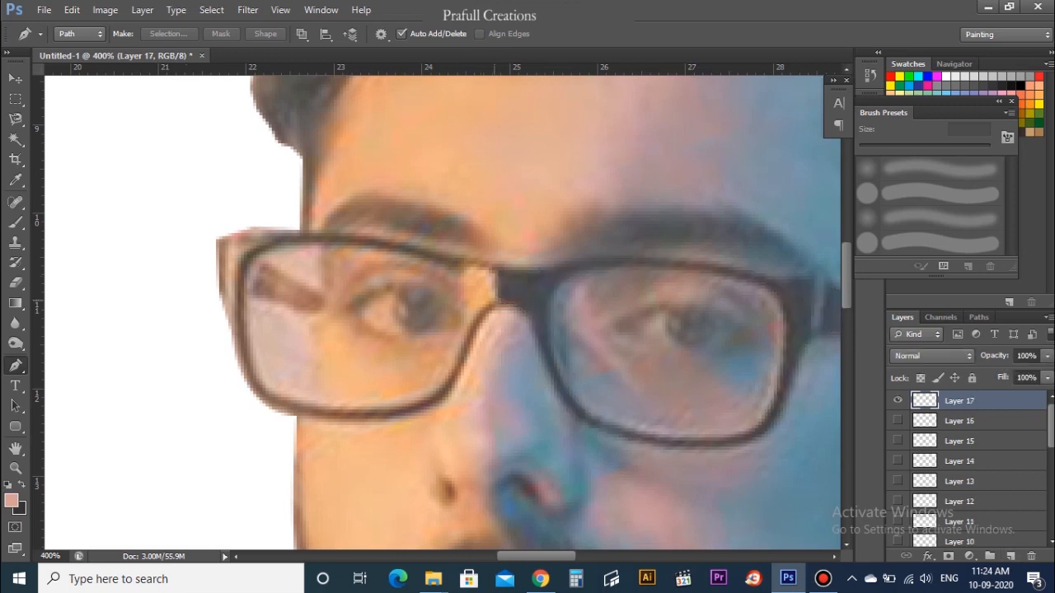
{"action": "left_click", "coordinate": [510, 298]}
{"action": "left_click_drag", "start_coordinate": [459, 357], "coordinate": [360, 411]}
{"action": "left_click", "coordinate": [459, 356], "text": "alt"}
{"action": "left_click", "coordinate": [402, 407], "text": "alt"}
{"action": "left_click_drag", "start_coordinate": [259, 379], "coordinate": [282, 420]}
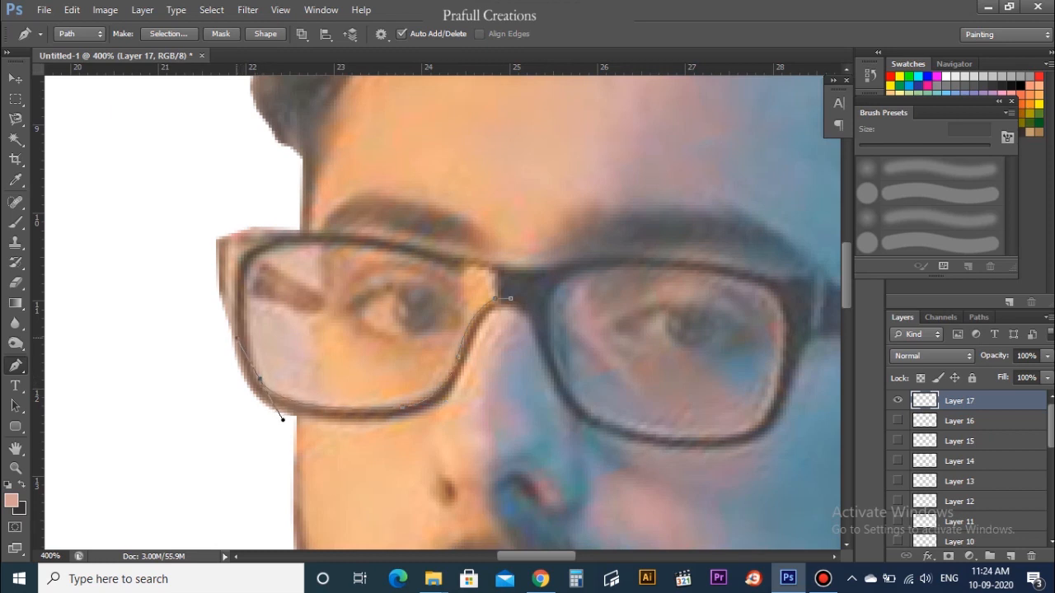
Step: Continue the path up the rim's outer side and along the lens's upper inner edge back to the bridge
{"action": "left_click_drag", "start_coordinate": [245, 291], "coordinate": [244, 227]}
{"action": "left_click", "coordinate": [245, 292], "text": "alt"}
{"action": "left_click_drag", "start_coordinate": [291, 243], "coordinate": [351, 238]}
{"action": "left_click", "coordinate": [291, 244], "text": "alt"}
{"action": "left_click_drag", "start_coordinate": [377, 248], "coordinate": [396, 256]}
{"action": "left_click", "coordinate": [377, 248], "text": "alt"}
{"action": "left_click", "coordinate": [461, 270]}
{"action": "left_click", "coordinate": [511, 267]}
Step: Trace the rim's upper outer edge from the bridge to the corner farthest from the nose
{"action": "left_click_drag", "start_coordinate": [497, 289], "coordinate": [626, 288]}
{"action": "left_click_drag", "start_coordinate": [400, 240], "coordinate": [320, 258]}
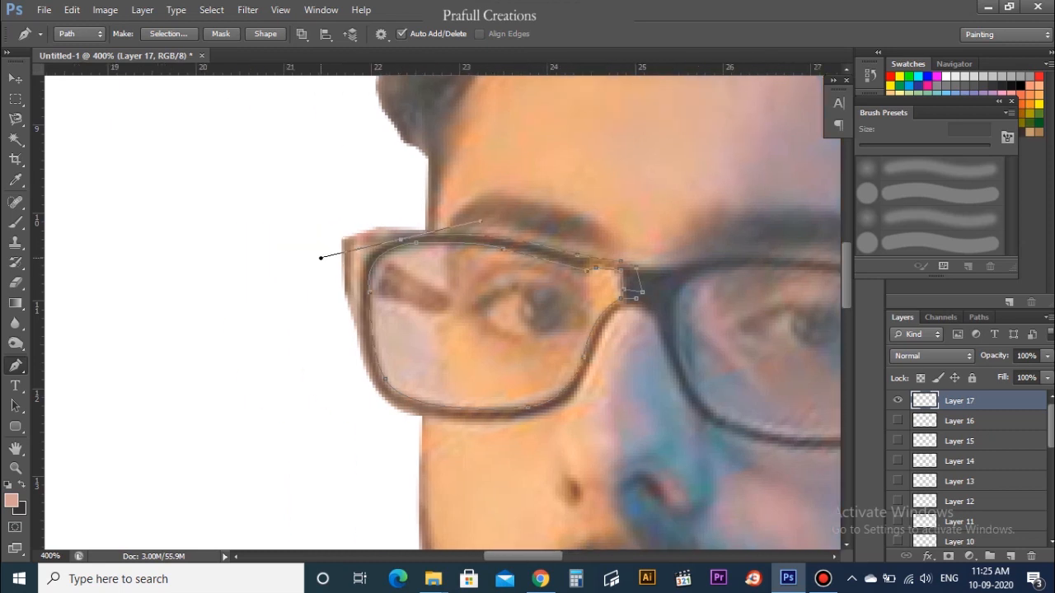
{"action": "left_click", "coordinate": [401, 240], "text": "alt"}
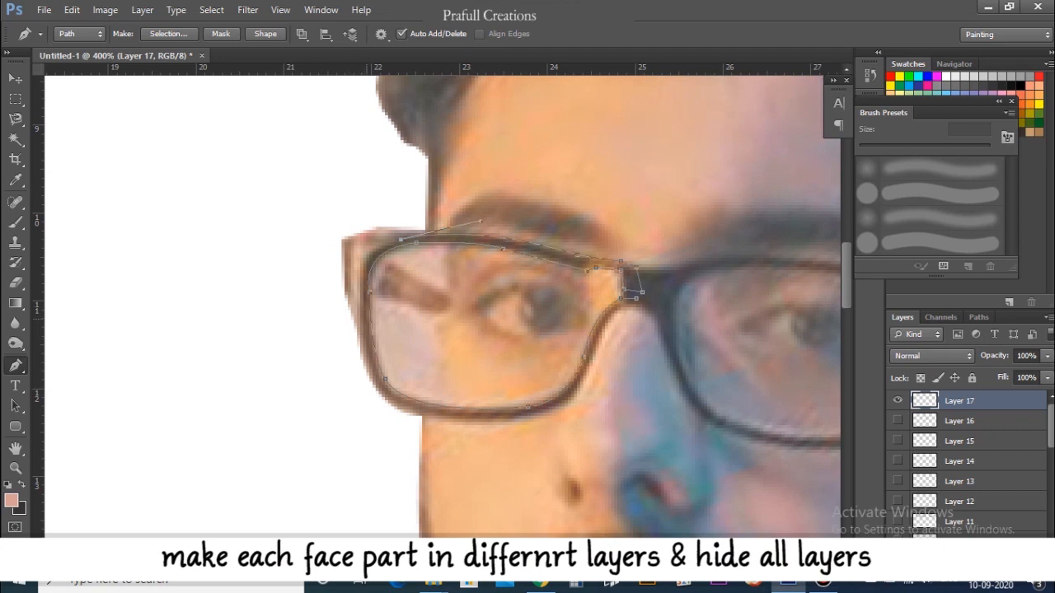
{"action": "left_click_drag", "start_coordinate": [363, 298], "coordinate": [377, 402]}
{"action": "left_click", "coordinate": [363, 298], "text": "alt"}
{"action": "key", "text": "ctrl+z"}
{"action": "key", "text": "ctrl+z"}
Step: Trace the rim's outer edge down the side away from the nose and along the bottom of the lens
{"action": "left_click_drag", "start_coordinate": [347, 237], "coordinate": [373, 404]}
{"action": "left_click", "coordinate": [360, 320], "text": "alt"}
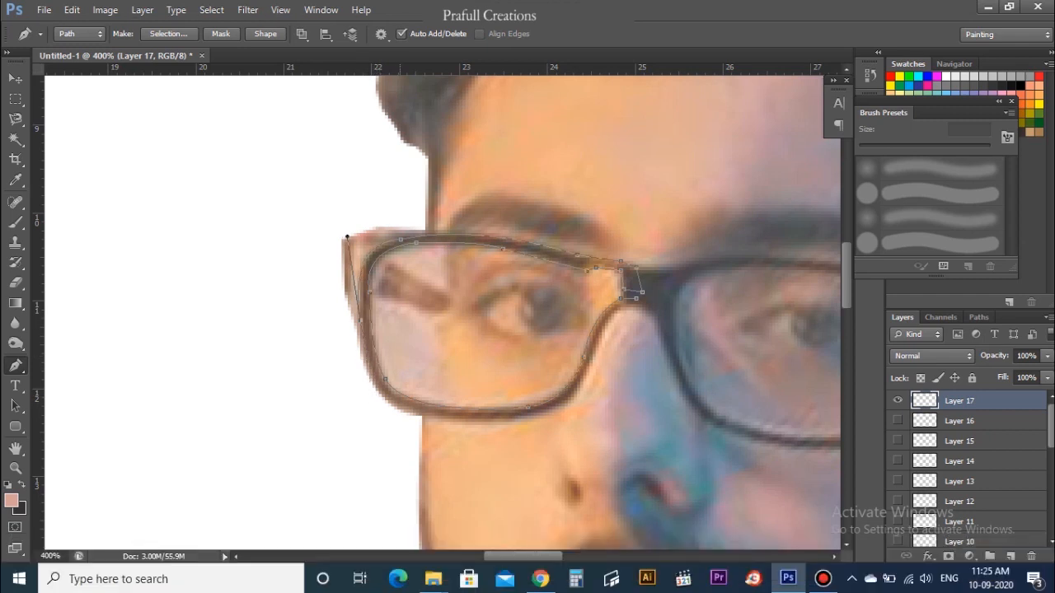
{"action": "left_click_drag", "start_coordinate": [394, 406], "coordinate": [426, 428]}
{"action": "left_click", "coordinate": [394, 406], "text": "alt"}
{"action": "left_click_drag", "start_coordinate": [573, 406], "coordinate": [599, 397]}
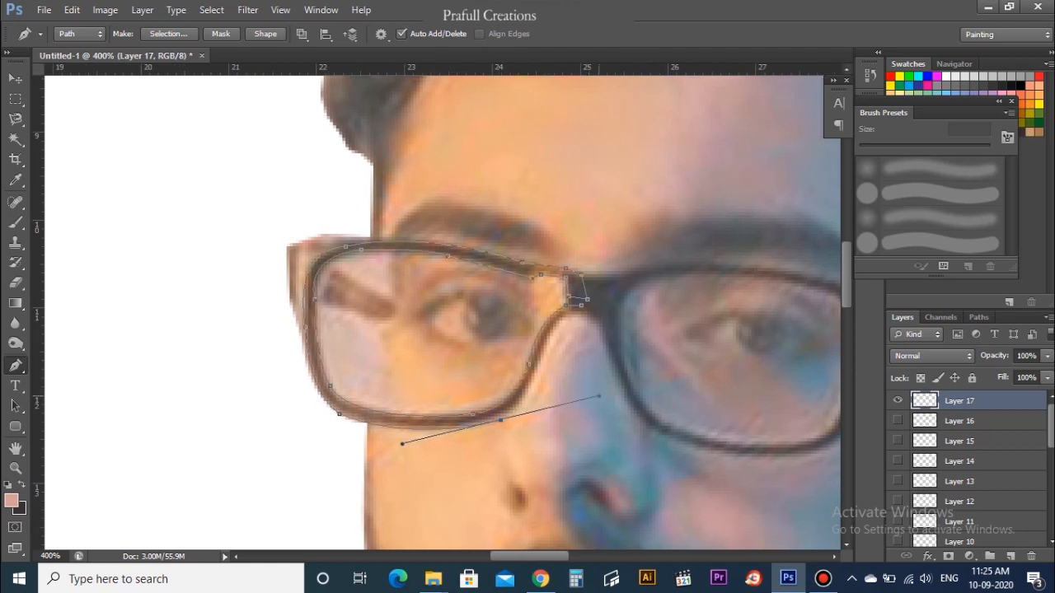
{"action": "left_click", "coordinate": [501, 421], "text": "alt"}
{"action": "left_click", "coordinate": [516, 413]}
Step: Close the outline up the nose side, fill the rim with the dark background colour, deselect and show the ear-side frame layer
{"action": "left_click_drag", "start_coordinate": [547, 346], "coordinate": [555, 324]}
{"action": "left_click_drag", "start_coordinate": [596, 317], "coordinate": [642, 335]}
{"action": "left_click", "coordinate": [597, 318], "text": "alt"}
{"action": "left_click", "coordinate": [606, 310]}
{"action": "left_click", "coordinate": [581, 306]}
{"action": "key", "text": "ctrl+Return"}
{"action": "key", "text": "ctrl+BackSpace"}
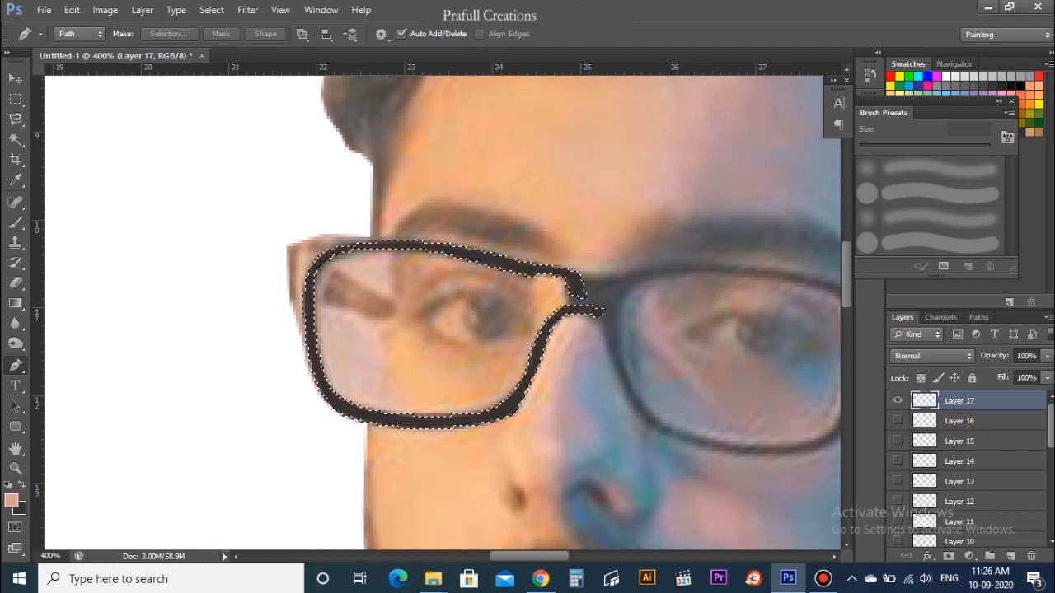
{"action": "left_click", "coordinate": [897, 421]}
{"action": "key", "text": "ctrl+d"}
Step: On a new layer, outline the bridge area joining both rims, fill it with the dark background colour and deselect
{"action": "left_click_drag", "start_coordinate": [719, 310], "coordinate": [667, 322]}
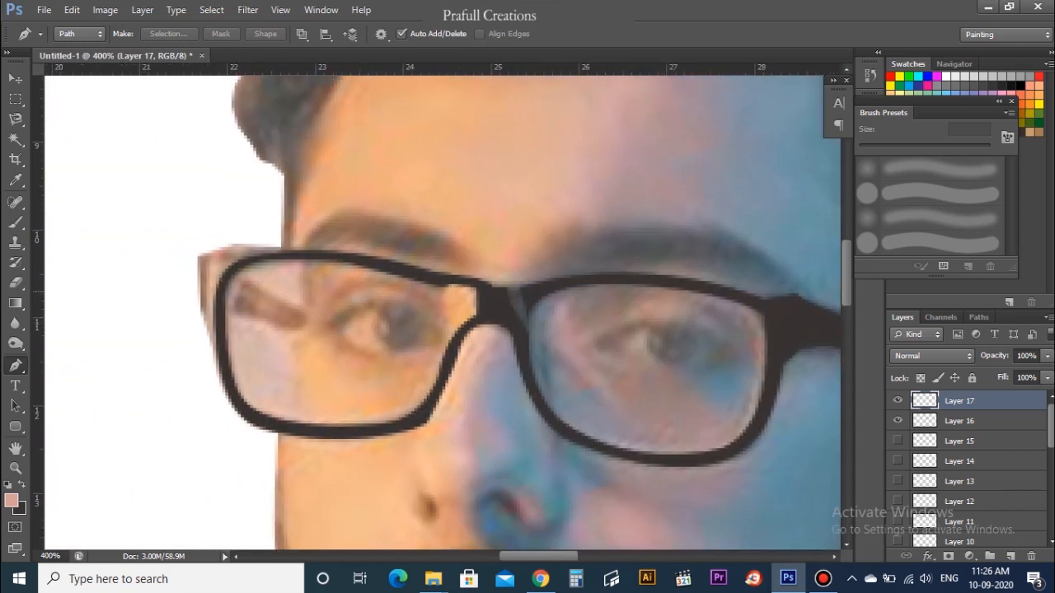
{"action": "left_click", "coordinate": [1010, 556]}
{"action": "left_click", "coordinate": [480, 285]}
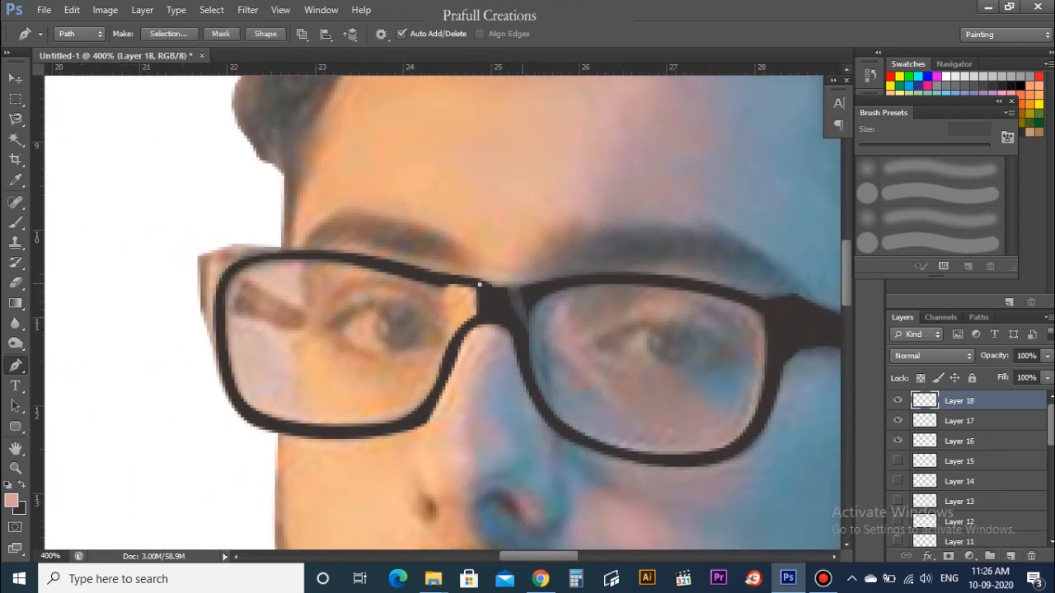
{"action": "left_click", "coordinate": [533, 285]}
{"action": "left_click", "coordinate": [528, 339]}
{"action": "left_click", "coordinate": [506, 328]}
{"action": "left_click", "coordinate": [480, 323]}
{"action": "left_click", "coordinate": [480, 285]}
{"action": "key", "text": "ctrl+Return"}
{"action": "key", "text": "ctrl+BackSpace"}
{"action": "key", "text": "ctrl+d"}
Step: On a new layer, outline the frame's side piece beyond the rim farthest from the ear and convert it to a selection
{"action": "left_click", "coordinate": [1010, 557]}
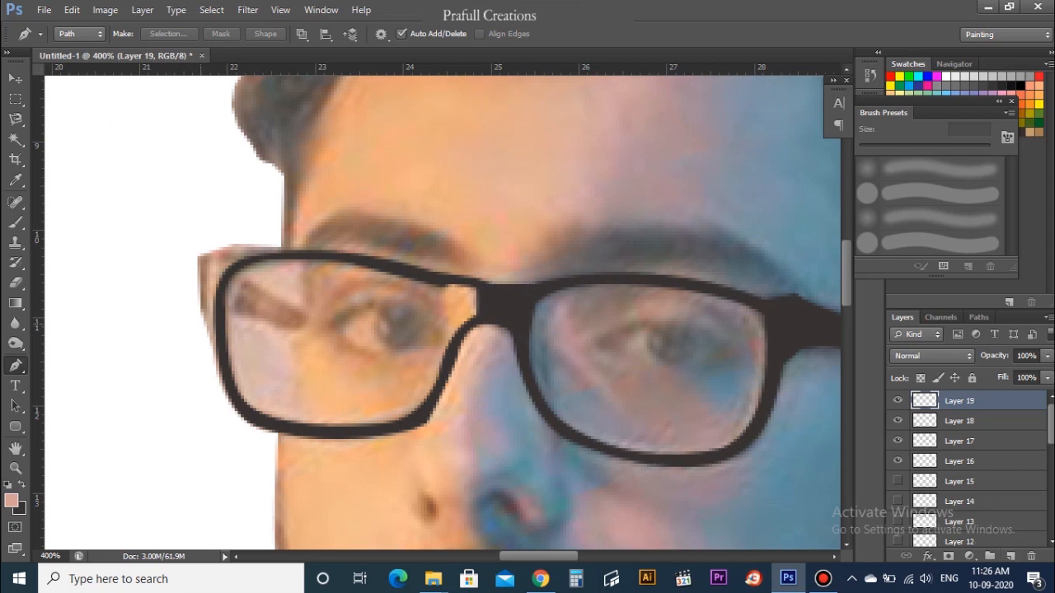
{"action": "left_click", "coordinate": [213, 350]}
{"action": "left_click_drag", "start_coordinate": [201, 254], "coordinate": [217, 228]}
{"action": "left_click", "coordinate": [200, 254], "text": "alt"}
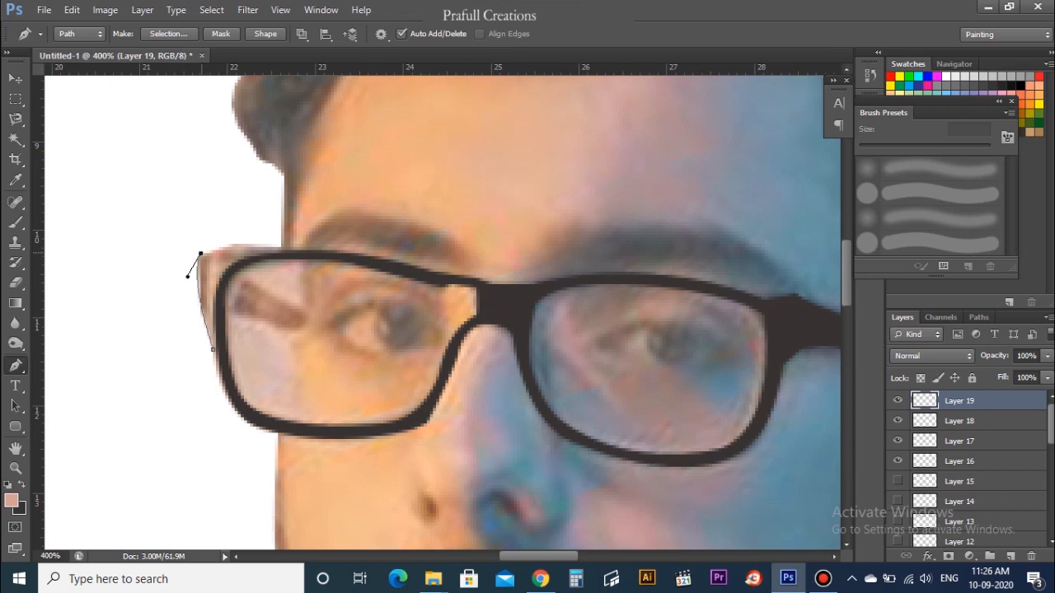
{"action": "left_click", "coordinate": [231, 244]}
{"action": "left_click_drag", "start_coordinate": [220, 287], "coordinate": [222, 321]}
{"action": "left_click", "coordinate": [220, 288], "text": "alt"}
{"action": "left_click", "coordinate": [214, 350]}
{"action": "key", "text": "ctrl+Return"}
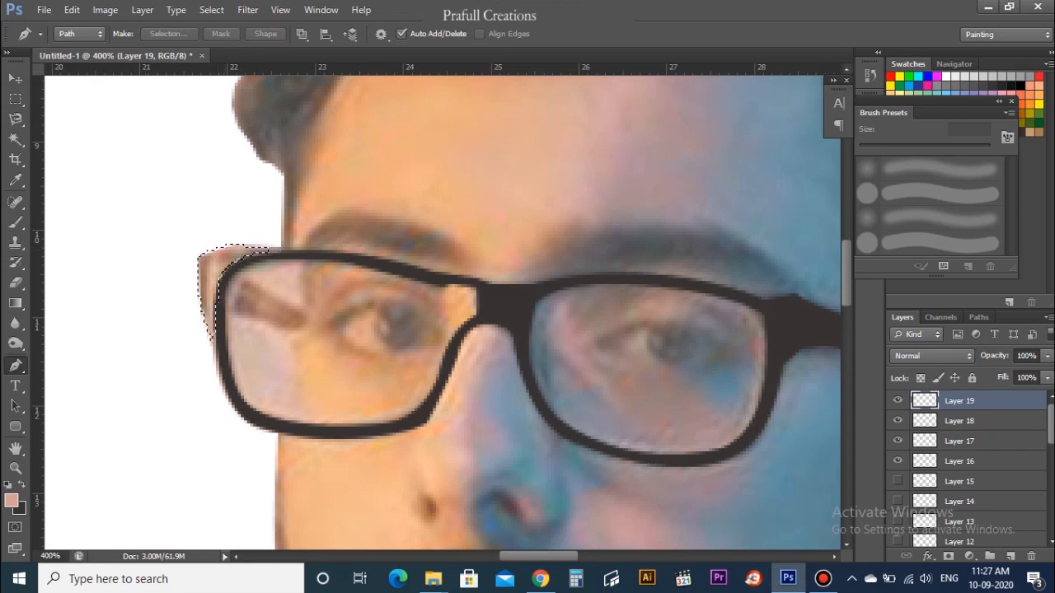
Step: Set the background colour to 5b5656, fill the selected frame side piece with it and deselect
{"action": "left_click", "coordinate": [21, 509]}
{"action": "left_click_drag", "start_coordinate": [518, 464], "coordinate": [514, 452]}
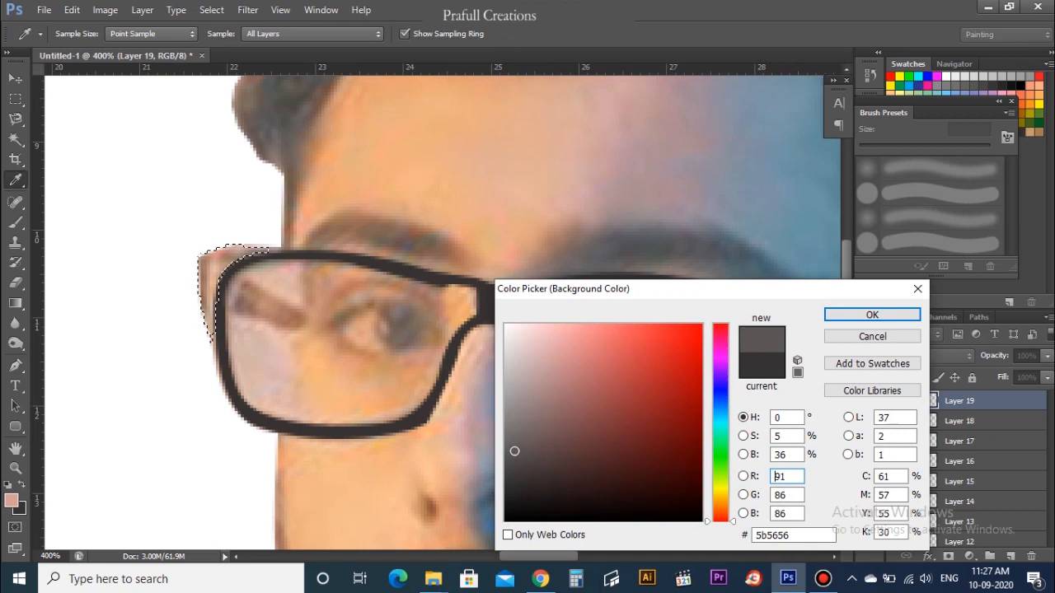
{"action": "left_click", "coordinate": [871, 315]}
{"action": "key", "text": "ctrl+BackSpace"}
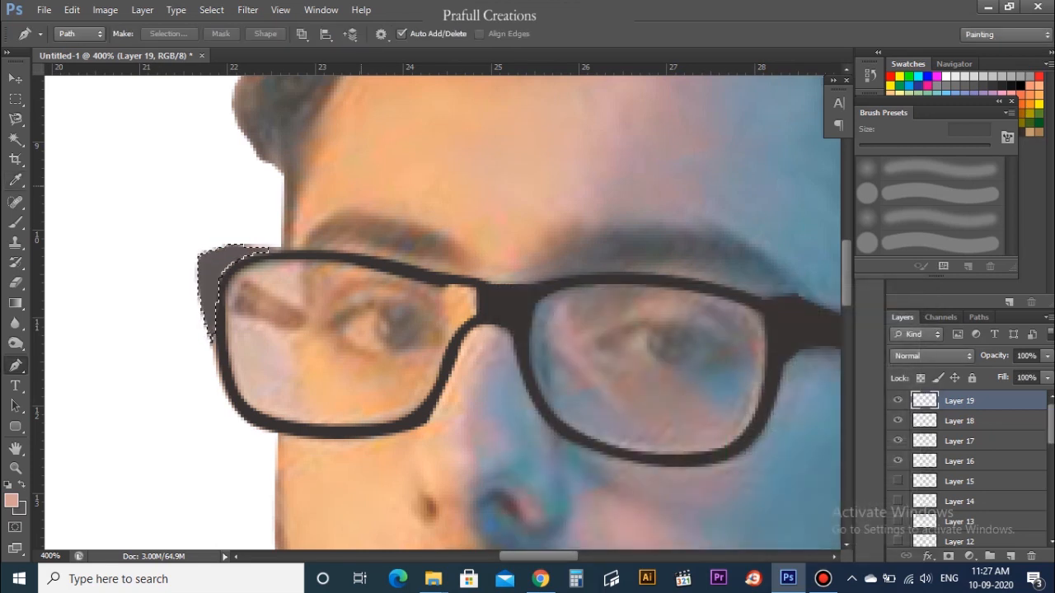
{"action": "key", "text": "ctrl+d"}
Step: Outline the slanted side-arm fragment seen through the far lens, convert it to a selection and fill it with the background grey
{"action": "left_click", "coordinate": [240, 279]}
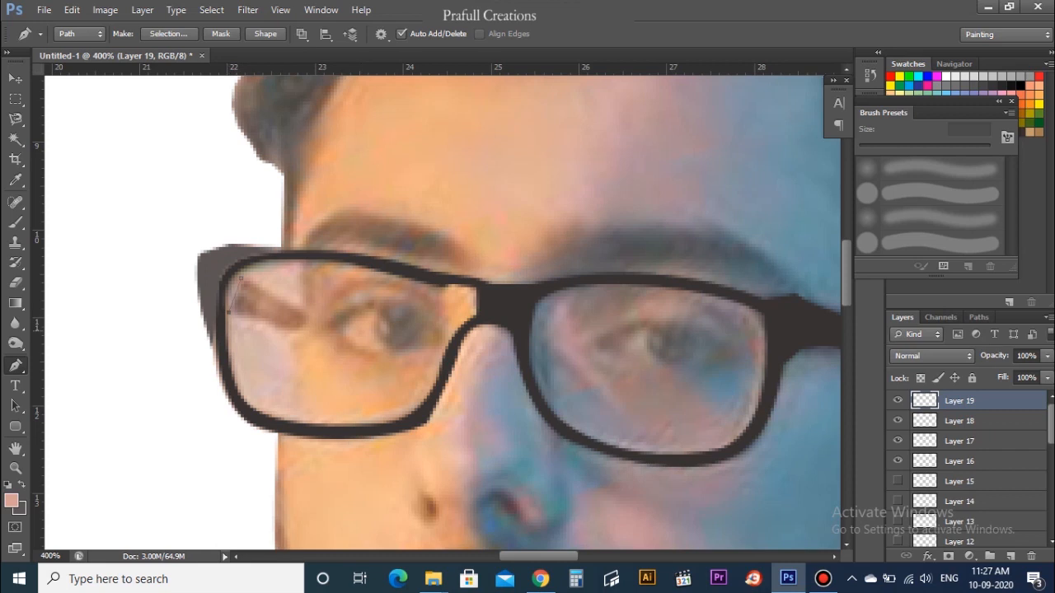
{"action": "left_click", "coordinate": [293, 330]}
{"action": "key", "text": "ctrl+Return"}
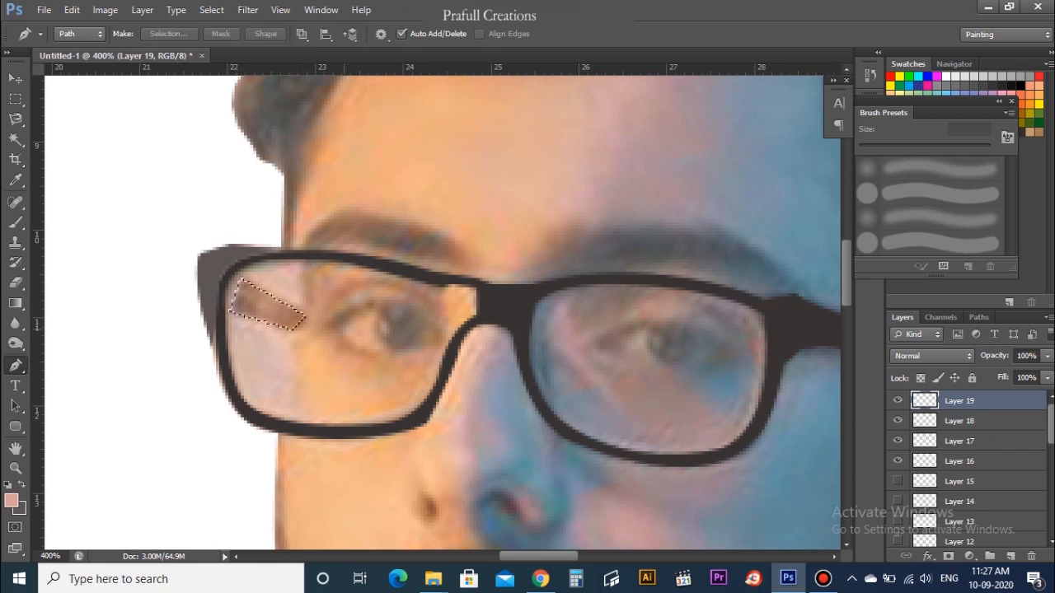
{"action": "key", "text": "ctrl+BackSpace"}
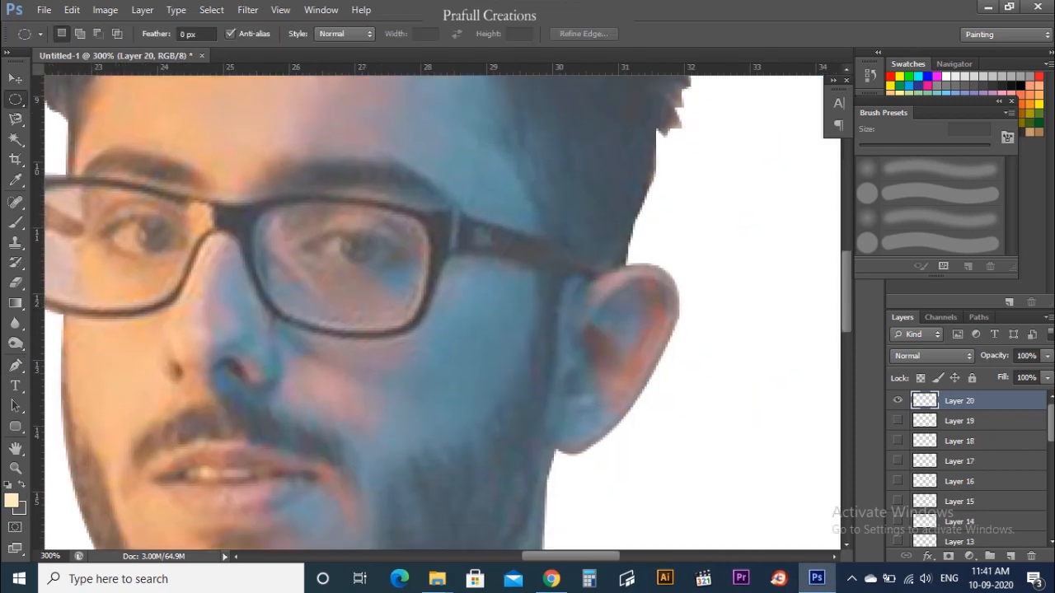
Step: Outline the dark hollow inside the ear with the Pen tool and convert it to a selection
{"action": "key", "text": "p"}
{"action": "left_click", "coordinate": [583, 333]}
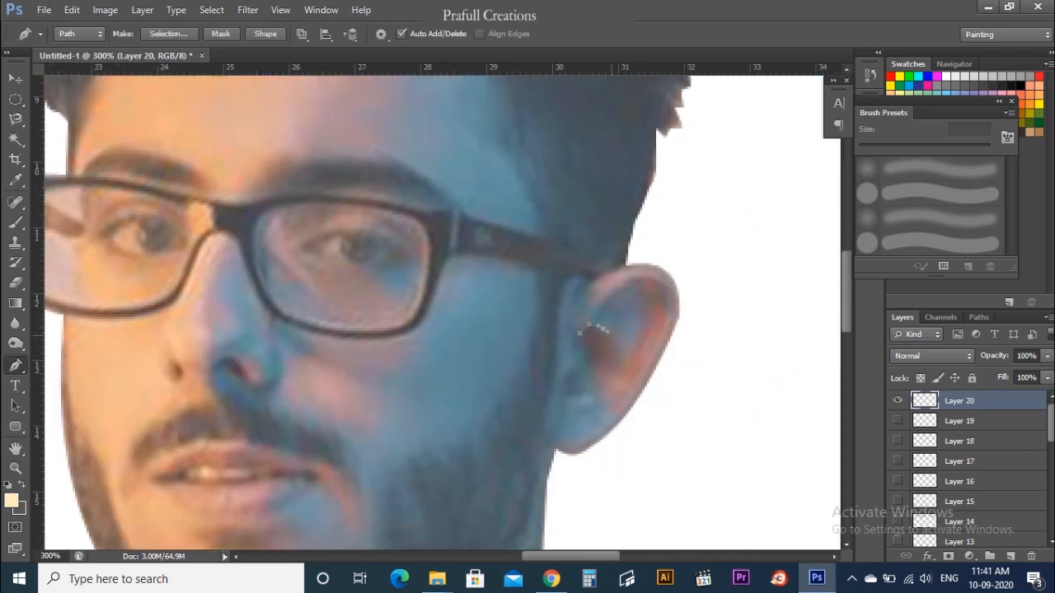
{"action": "left_click", "coordinate": [610, 373]}
{"action": "left_click", "coordinate": [592, 381]}
{"action": "left_click", "coordinate": [586, 355]}
{"action": "key", "text": "ctrl+Return"}
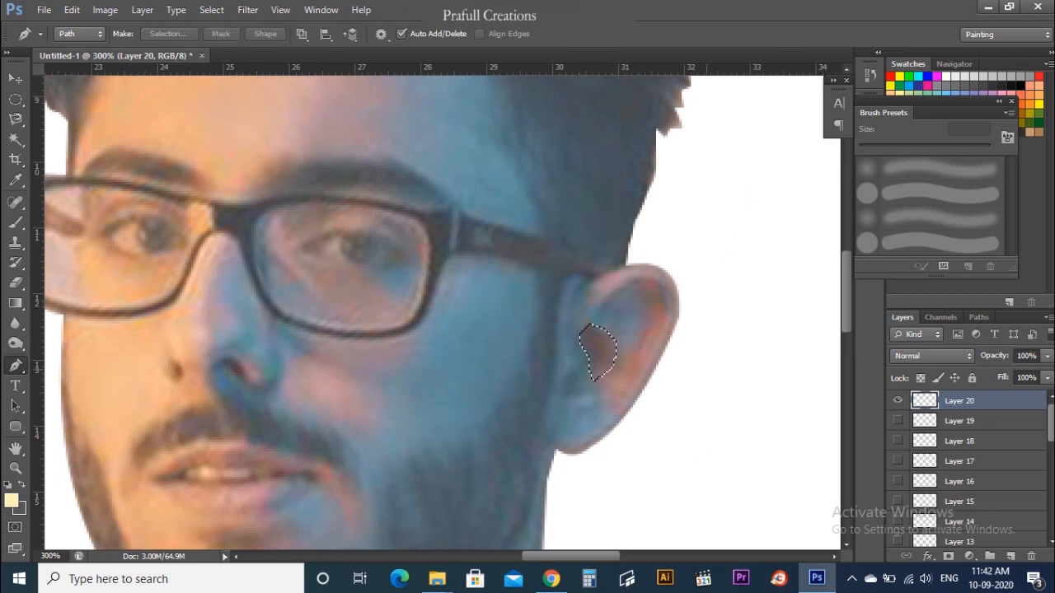
Step: Set the foreground to a slightly darker skin tone, fill the ear hollow with it and deselect
{"action": "left_click", "coordinate": [11, 500]}
{"action": "left_click_drag", "start_coordinate": [574, 331], "coordinate": [572, 339]}
{"action": "left_click", "coordinate": [872, 314]}
{"action": "key", "text": "alt+BackSpace"}
{"action": "key", "text": "ctrl+d"}
Step: Outline a small triangular patch below the ear hollow, fill it with the foreground skin tone and deselect
{"action": "left_click", "coordinate": [567, 369]}
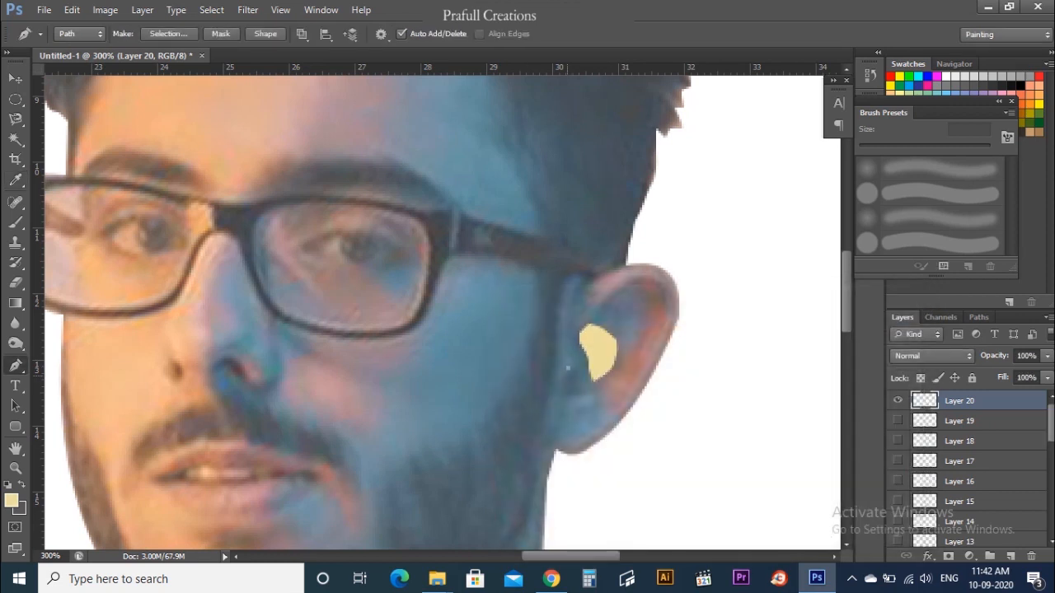
{"action": "left_click", "coordinate": [583, 396]}
{"action": "left_click", "coordinate": [584, 388]}
{"action": "left_click", "coordinate": [567, 369]}
{"action": "key", "text": "ctrl+Return"}
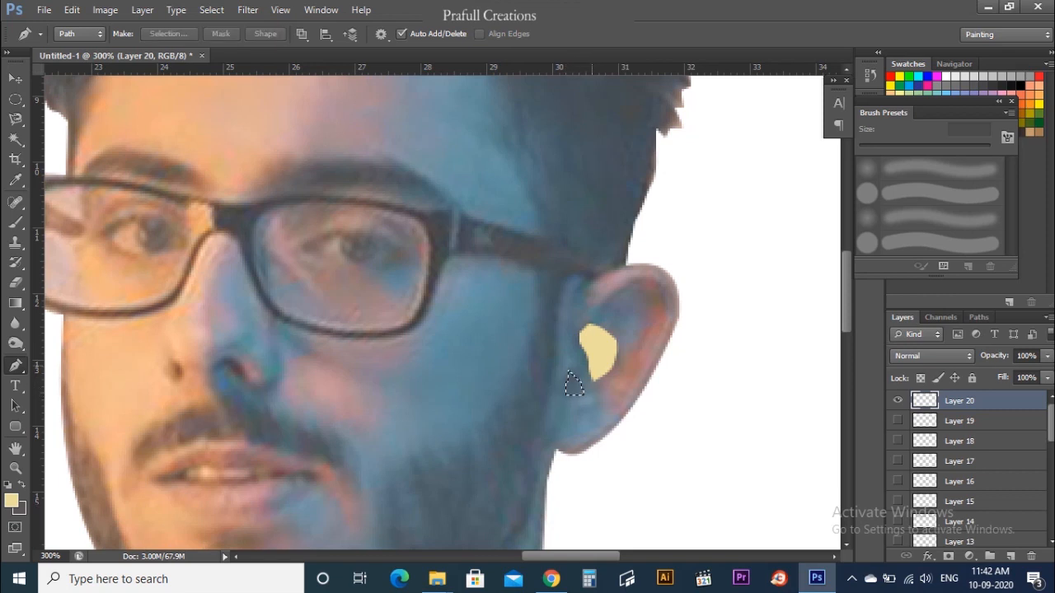
{"action": "key", "text": "alt+BackSpace"}
{"action": "key", "text": "ctrl+d"}
Step: Outline the curved fold inside the ear's upper rim and convert it to a selection
{"action": "left_click", "coordinate": [598, 307]}
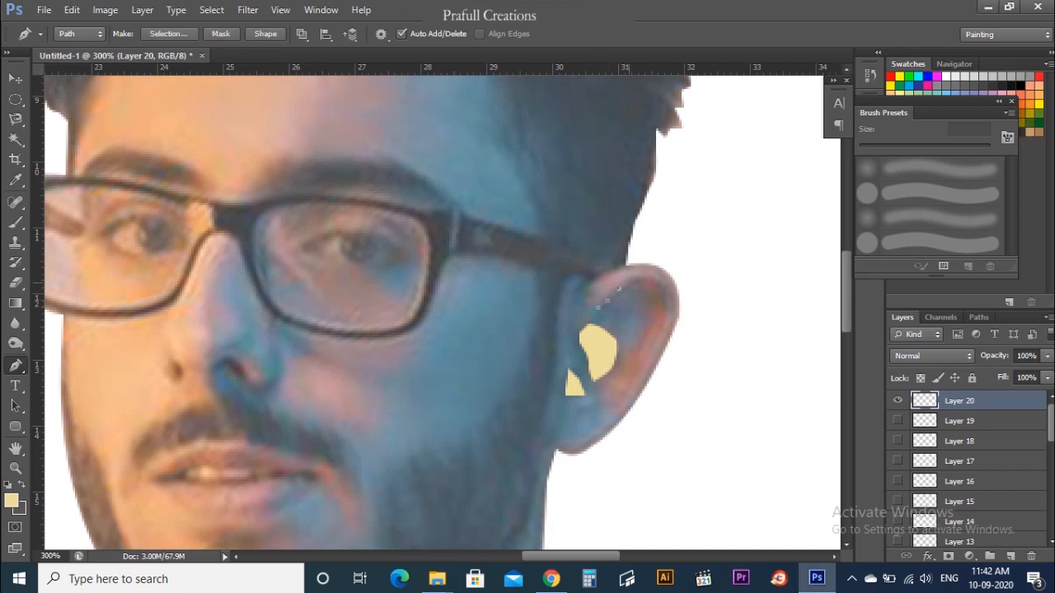
{"action": "left_click_drag", "start_coordinate": [670, 309], "coordinate": [668, 342]}
{"action": "left_click", "coordinate": [669, 311], "text": "alt"}
{"action": "left_click_drag", "start_coordinate": [637, 287], "coordinate": [608, 295]}
{"action": "key", "text": "ctrl+Return"}
Step: Outline a thin line along the ear's outer edge, fill it with the background grey and deselect
{"action": "left_click", "coordinate": [673, 317]}
{"action": "left_click_drag", "start_coordinate": [675, 324], "coordinate": [695, 274]}
{"action": "left_click", "coordinate": [675, 324], "text": "alt"}
{"action": "left_click", "coordinate": [674, 317]}
{"action": "key", "text": "ctrl+Return"}
{"action": "key", "text": "ctrl+Delete"}
{"action": "key", "text": "ctrl+d"}
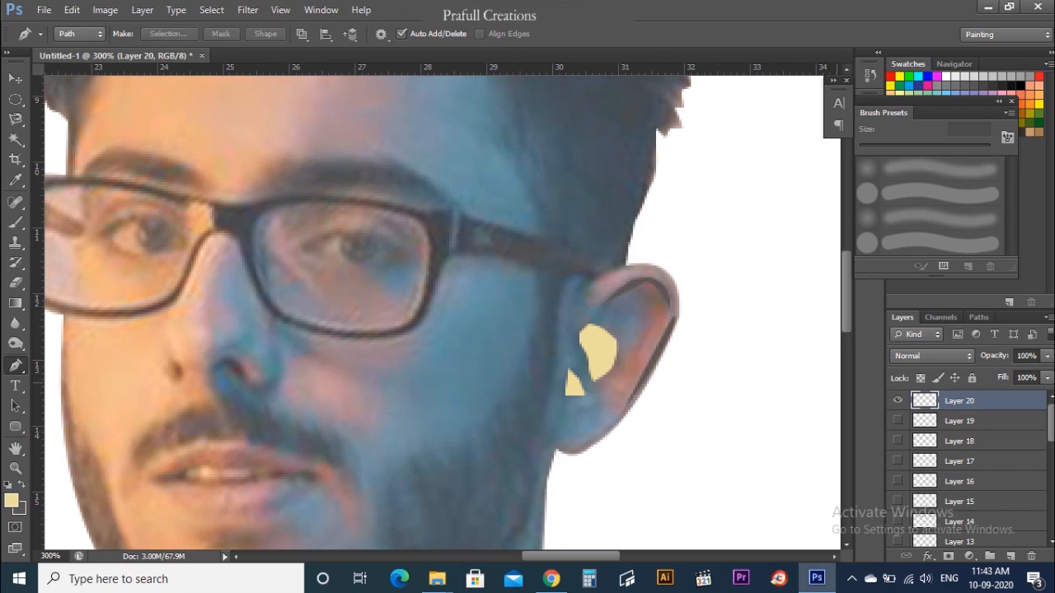
Step: Outline the small curved sliver at the ear's front edge below the glasses arm and fill it with the background grey
{"action": "left_click", "coordinate": [586, 277]}
{"action": "left_click_drag", "start_coordinate": [566, 319], "coordinate": [568, 351]}
{"action": "left_click", "coordinate": [568, 322], "text": "alt"}
{"action": "left_click", "coordinate": [581, 306]}
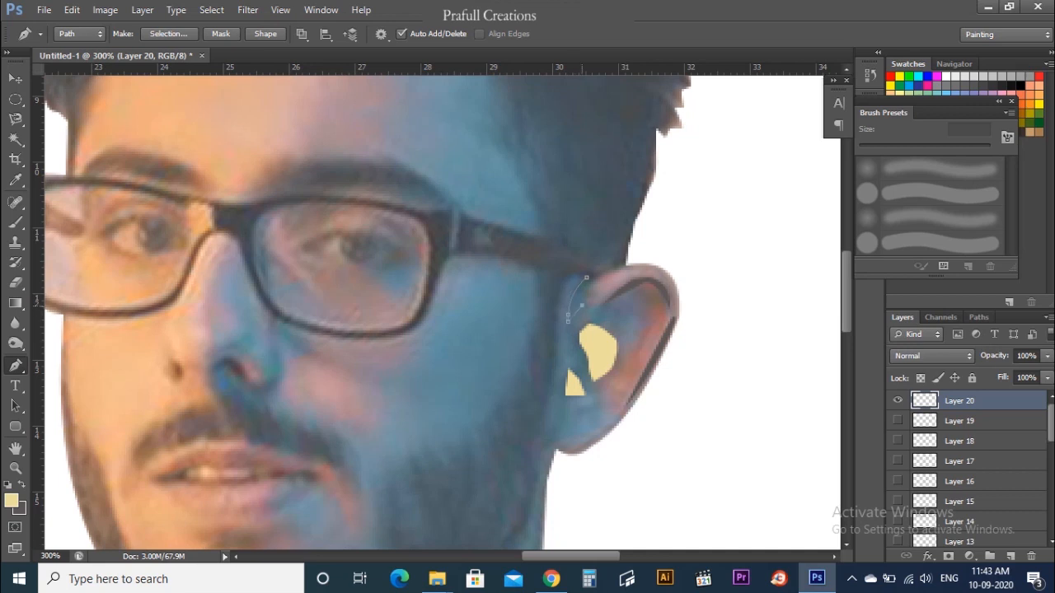
{"action": "left_click", "coordinate": [586, 278]}
{"action": "key", "text": "ctrl+Return"}
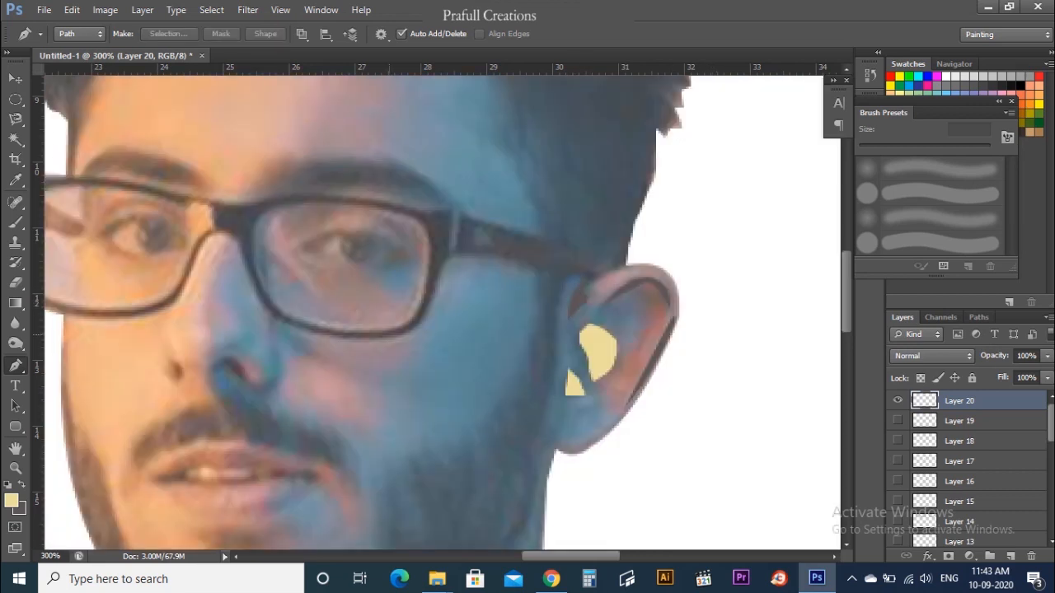
Step: Show the hidden neck, Face, Hair, Layer 3 and Layer 2 artwork while keeping the photo layer hidden
{"action": "left_click_drag", "start_coordinate": [372, 335], "coordinate": [496, 282]}
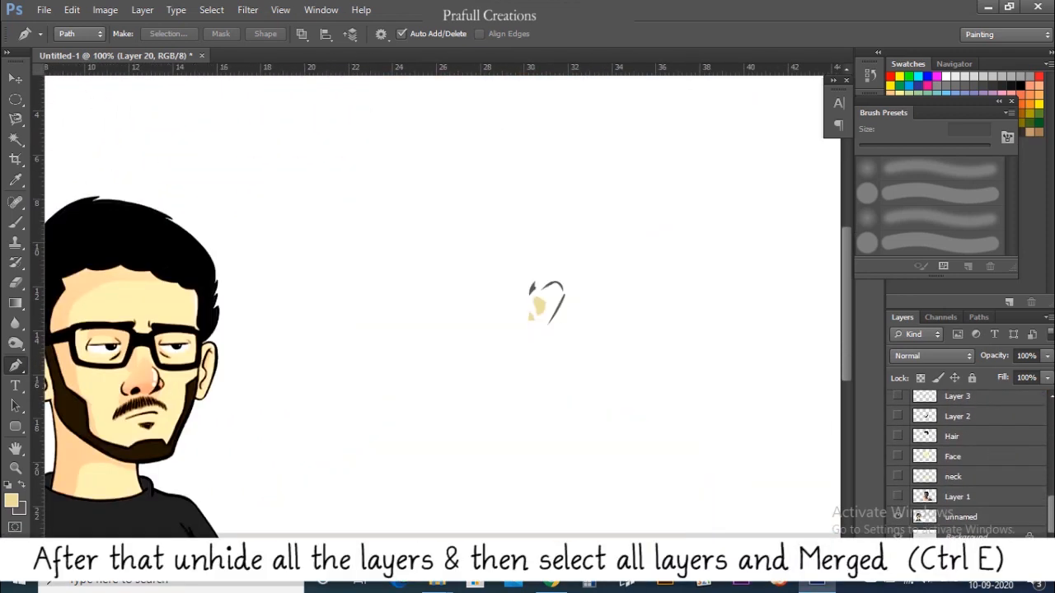
{"action": "left_click", "coordinate": [898, 477]}
{"action": "left_click", "coordinate": [897, 456]}
{"action": "left_click", "coordinate": [898, 436]}
{"action": "left_click", "coordinate": [897, 396]}
{"action": "left_click", "coordinate": [898, 396]}
{"action": "left_click", "coordinate": [897, 397]}
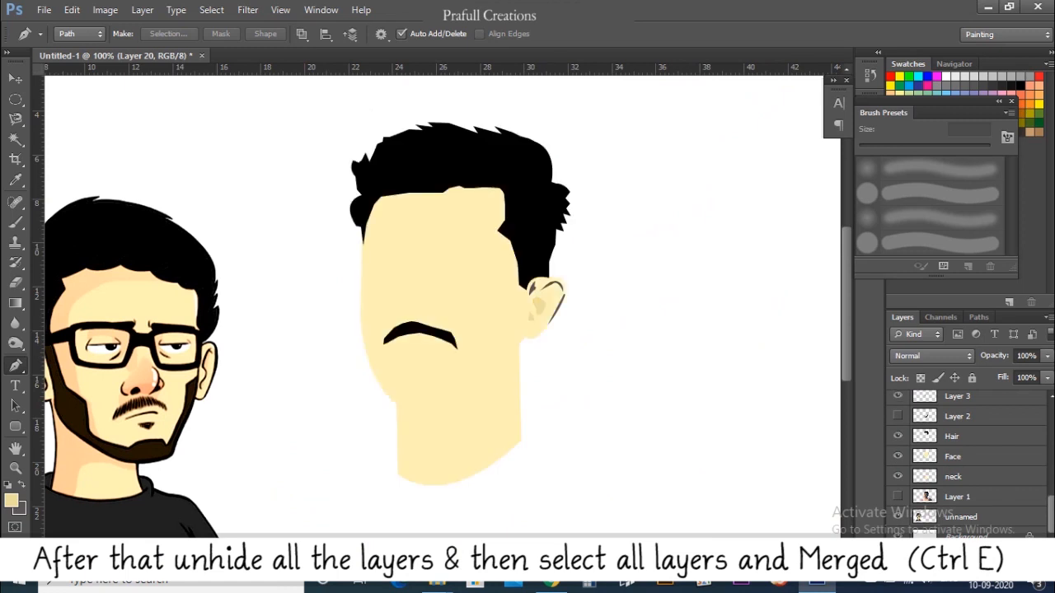
{"action": "left_click", "coordinate": [897, 416]}
Step: Show all the remaining hidden cartoon layers above Layer 3, up to the top of the stack
{"action": "scroll", "coordinate": [897, 416], "scroll_direction": "up", "scroll_amount": 2}
{"action": "left_click", "coordinate": [897, 416]}
{"action": "left_click", "coordinate": [898, 397]}
{"action": "scroll", "coordinate": [898, 405], "scroll_direction": "up", "scroll_amount": 3}
{"action": "left_click", "coordinate": [897, 436]}
{"action": "left_click", "coordinate": [897, 416]}
{"action": "scroll", "coordinate": [898, 416], "scroll_direction": "up", "scroll_amount": 3}
{"action": "left_click", "coordinate": [898, 456]}
{"action": "left_click", "coordinate": [898, 436]}
{"action": "left_click", "coordinate": [898, 397]}
{"action": "left_click", "coordinate": [897, 416]}
{"action": "scroll", "coordinate": [897, 436], "scroll_direction": "up", "scroll_amount": 4}
{"action": "left_click", "coordinate": [897, 456]}
{"action": "left_click", "coordinate": [897, 436]}
{"action": "left_click", "coordinate": [897, 416]}
{"action": "left_click", "coordinate": [897, 396]}
{"action": "scroll", "coordinate": [897, 396], "scroll_direction": "up", "scroll_amount": 3}
{"action": "left_click", "coordinate": [897, 436]}
{"action": "left_click", "coordinate": [897, 416]}
{"action": "left_click", "coordinate": [897, 396]}
{"action": "scroll", "coordinate": [898, 405], "scroll_direction": "up", "scroll_amount": 2}
{"action": "left_click", "coordinate": [897, 417]}
{"action": "scroll", "coordinate": [898, 416], "scroll_direction": "up", "scroll_amount": 1}
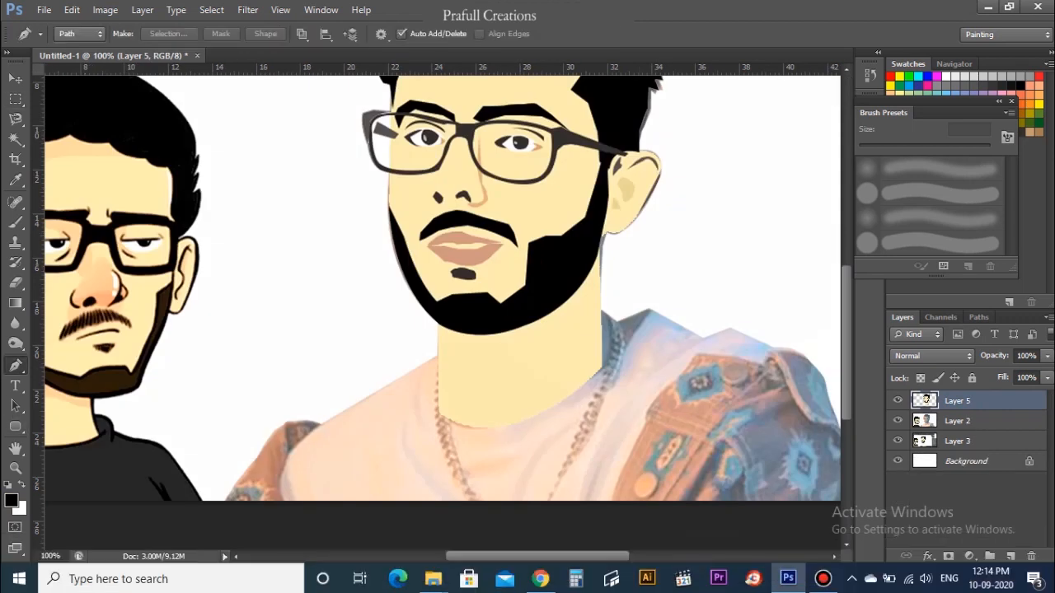
Step: Trace the T-shirt outline from the shoulder beside the reference cartoon up to the neck and around the curved neckline
{"action": "left_click", "coordinate": [316, 429]}
{"action": "left_click", "coordinate": [392, 383]}
{"action": "left_click", "coordinate": [438, 355]}
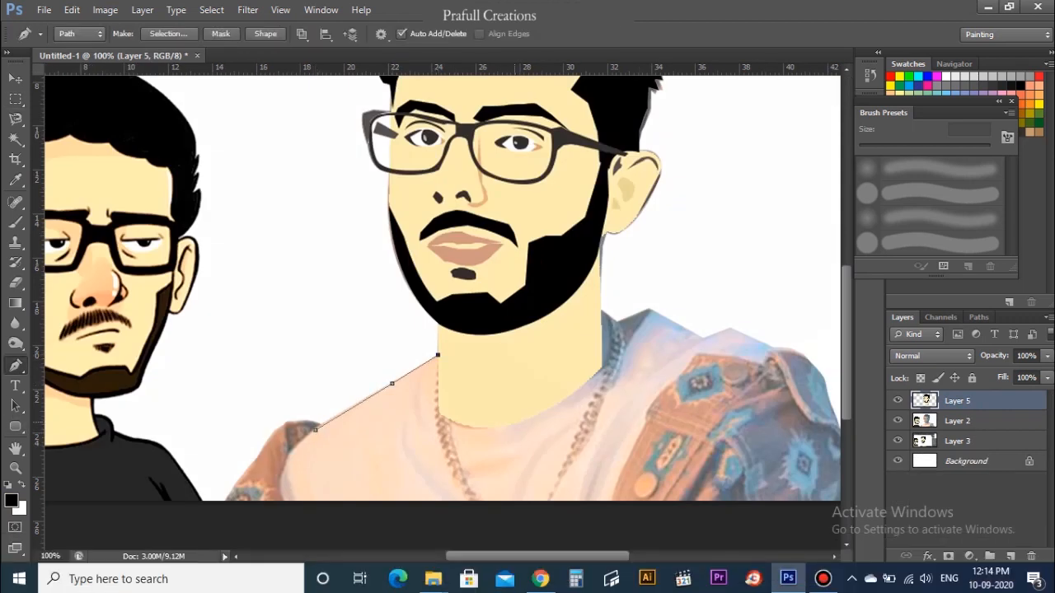
{"action": "left_click_drag", "start_coordinate": [525, 419], "coordinate": [627, 402]}
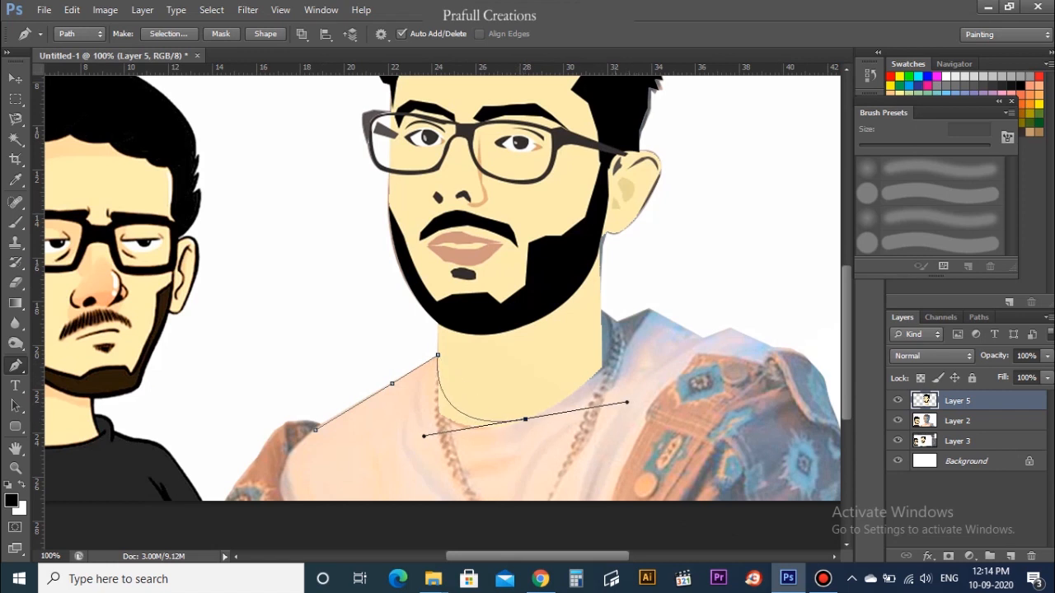
{"action": "left_click", "coordinate": [525, 419], "text": "alt"}
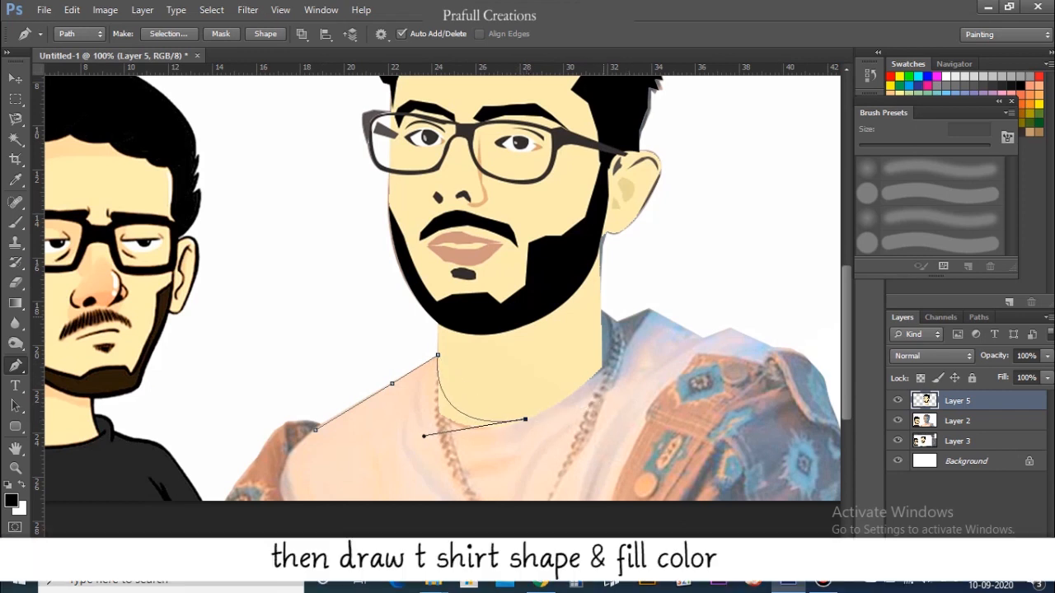
{"action": "left_click_drag", "start_coordinate": [600, 312], "coordinate": [637, 380]}
{"action": "left_click", "coordinate": [600, 312], "text": "alt"}
Step: Continue the T-shirt outline over the other shoulder and down the sleeve, close it and convert it to a selection
{"action": "left_click", "coordinate": [695, 336]}
{"action": "left_click", "coordinate": [729, 328]}
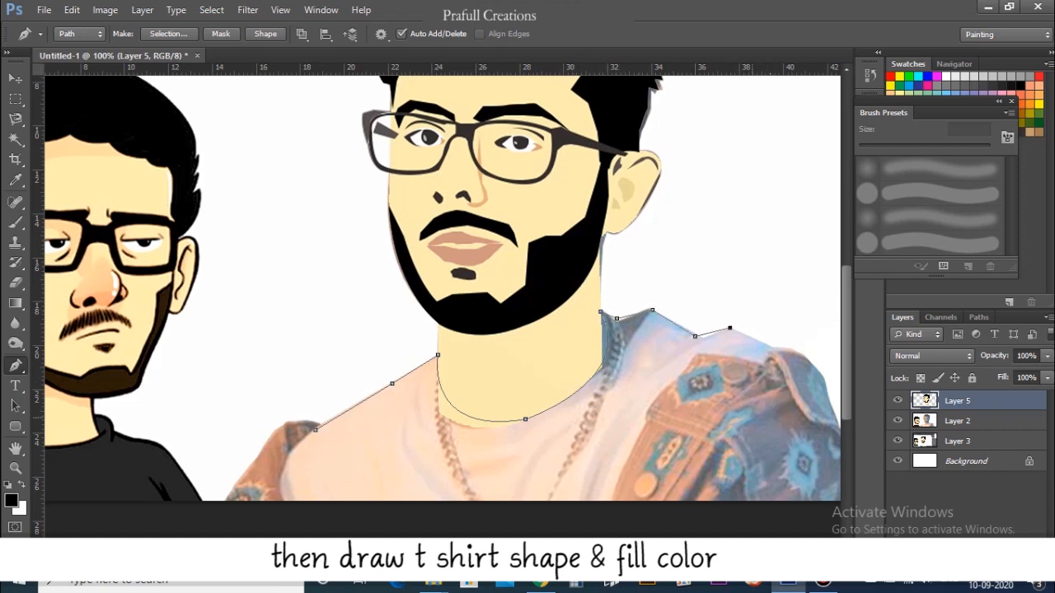
{"action": "left_click_drag", "start_coordinate": [730, 346], "coordinate": [698, 251]}
{"action": "left_click_drag", "start_coordinate": [804, 338], "coordinate": [819, 427]}
{"action": "left_click", "coordinate": [283, 335]}
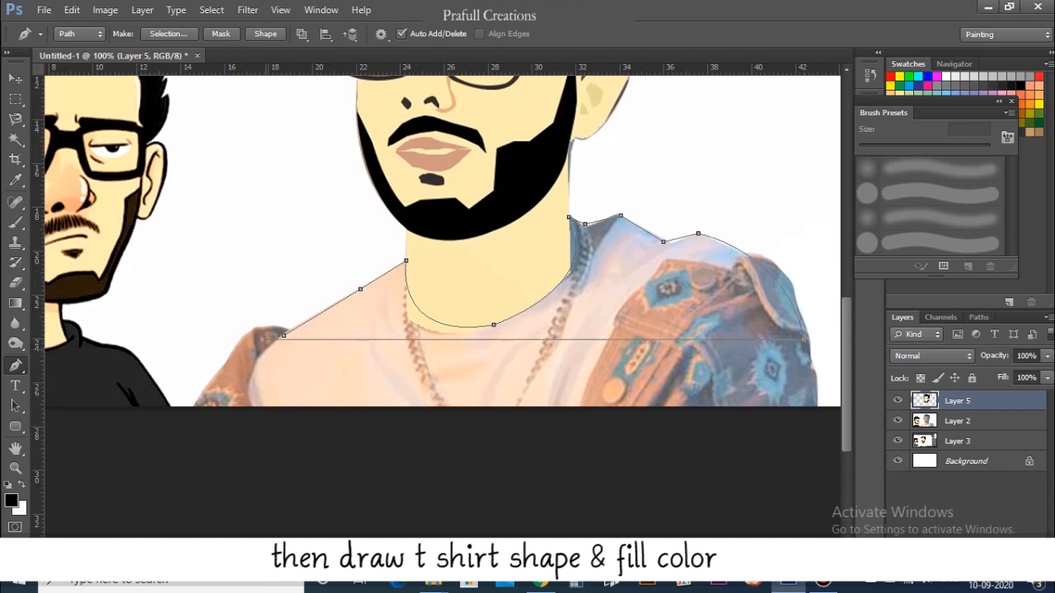
{"action": "key", "text": "ctrl+Return"}
Step: Create a new layer and fill the T-shirt selection with the black foreground colour
{"action": "scroll", "coordinate": [445, 305], "scroll_direction": "up", "scroll_amount": 5}
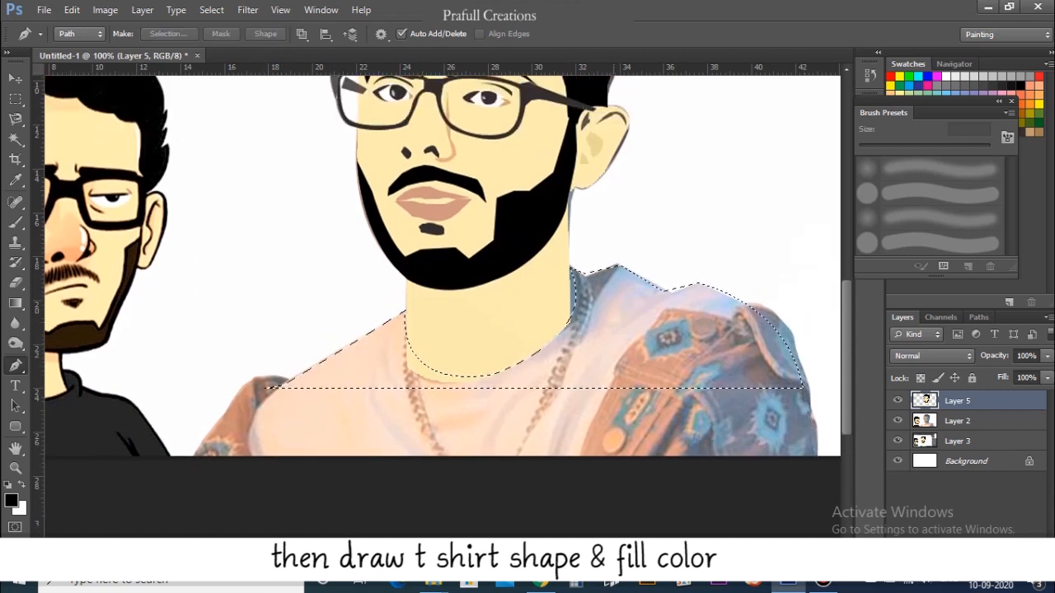
{"action": "scroll", "coordinate": [445, 305], "scroll_direction": "up", "scroll_amount": 1}
{"action": "key", "text": "ctrl+minus"}
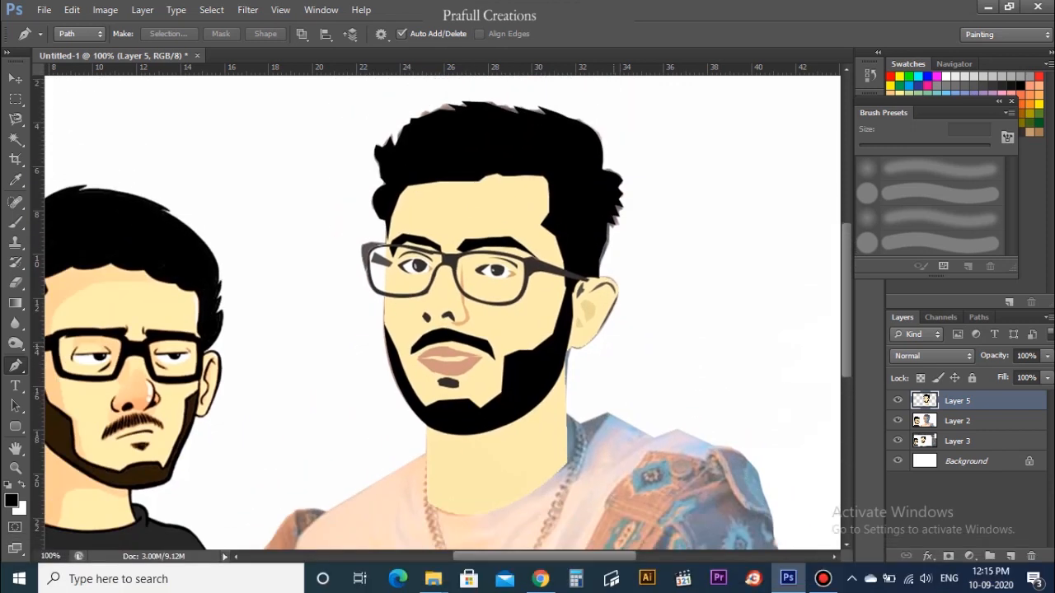
{"action": "left_click", "coordinate": [1010, 556]}
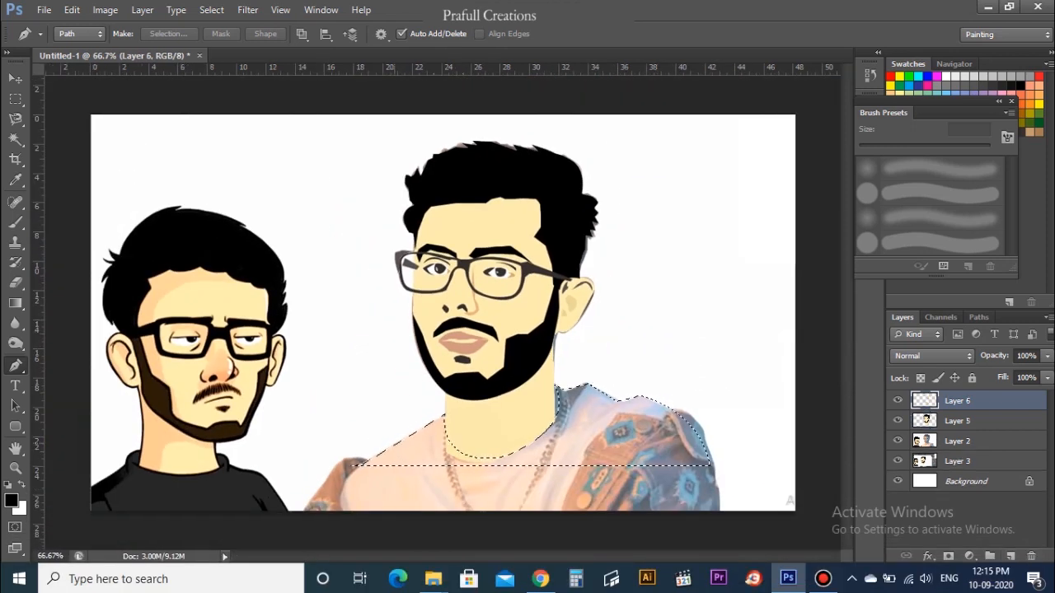
{"action": "key", "text": "alt+BackSpace"}
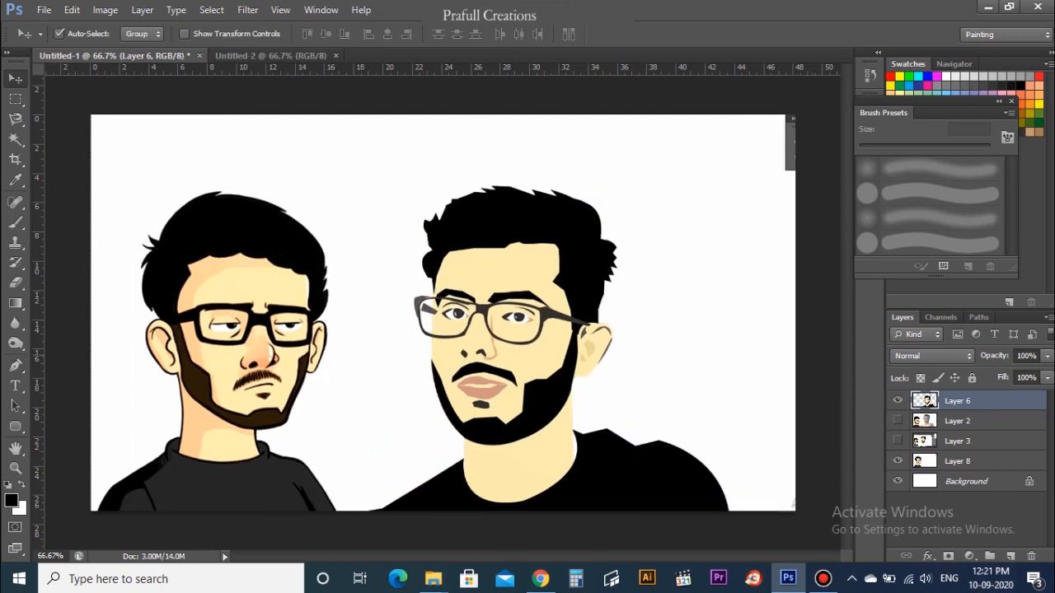
Step: Burn the forehead, the temple and the glasses arm near the hairline using the Shadows range at 94% exposure
{"action": "key", "text": "o"}
{"action": "key", "text": "ctrl+plus"}
{"action": "key", "text": "ctrl+plus"}
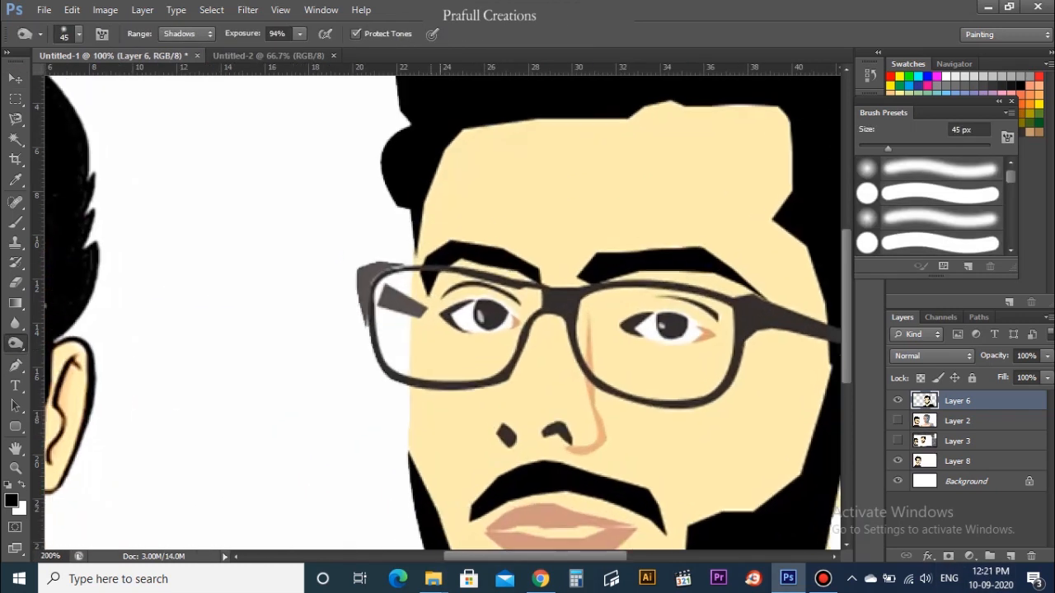
{"action": "left_click_drag", "start_coordinate": [625, 238], "coordinate": [418, 298]}
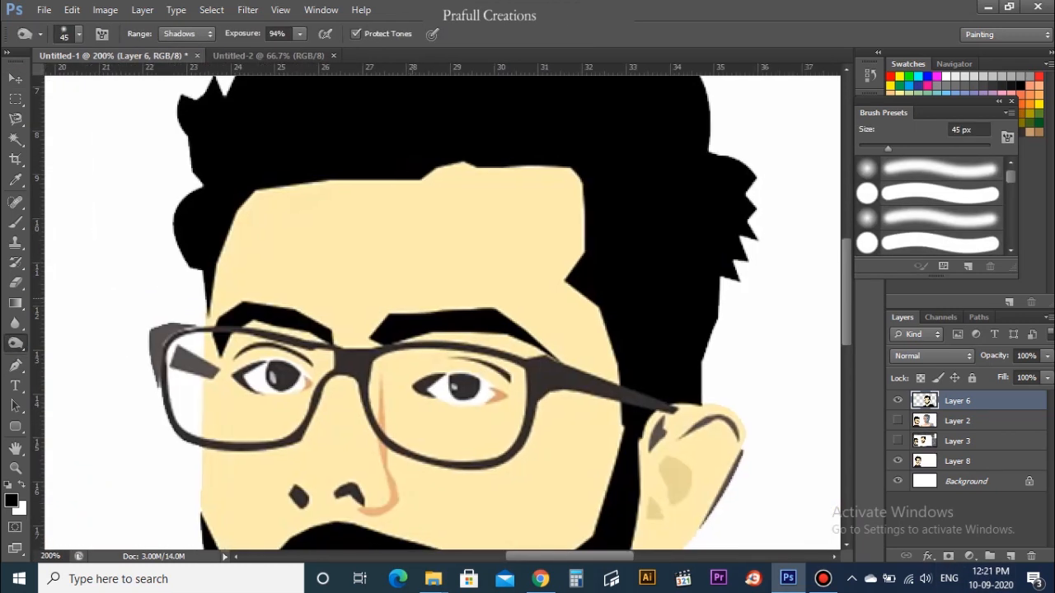
{"action": "mouse_move", "coordinate": [291, 189]}
{"action": "left_mouse_down"}
{"action": "mouse_move", "coordinate": [499, 177]}
{"action": "mouse_move", "coordinate": [597, 321]}
{"action": "left_mouse_up"}
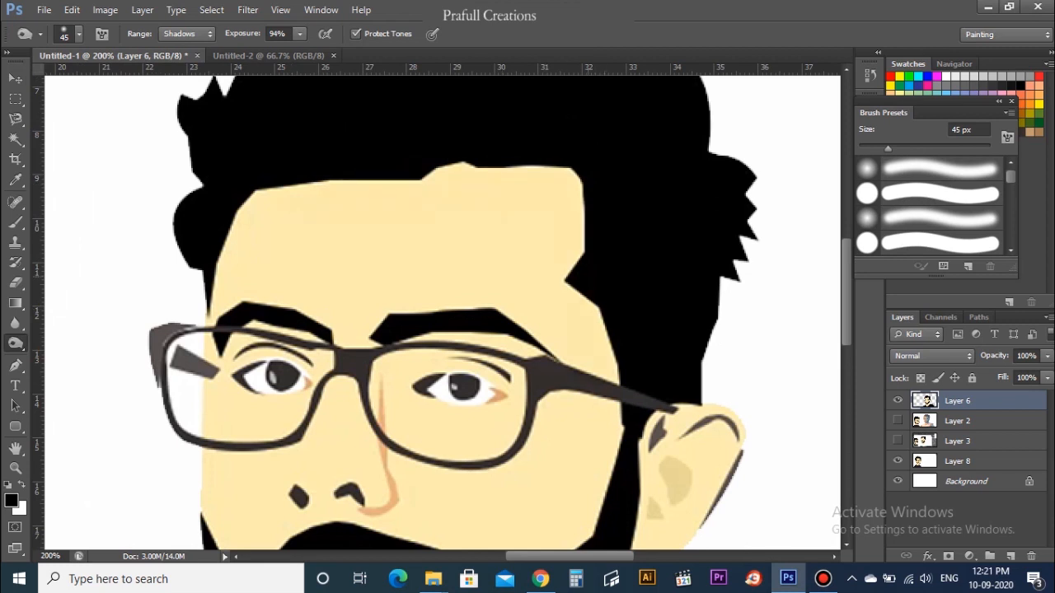
{"action": "scroll", "coordinate": [614, 313], "scroll_direction": "down", "scroll_amount": 2}
{"action": "mouse_move", "coordinate": [618, 334]}
{"action": "left_mouse_down"}
{"action": "mouse_move", "coordinate": [644, 371]}
{"action": "mouse_move", "coordinate": [653, 426]}
{"action": "left_mouse_up"}
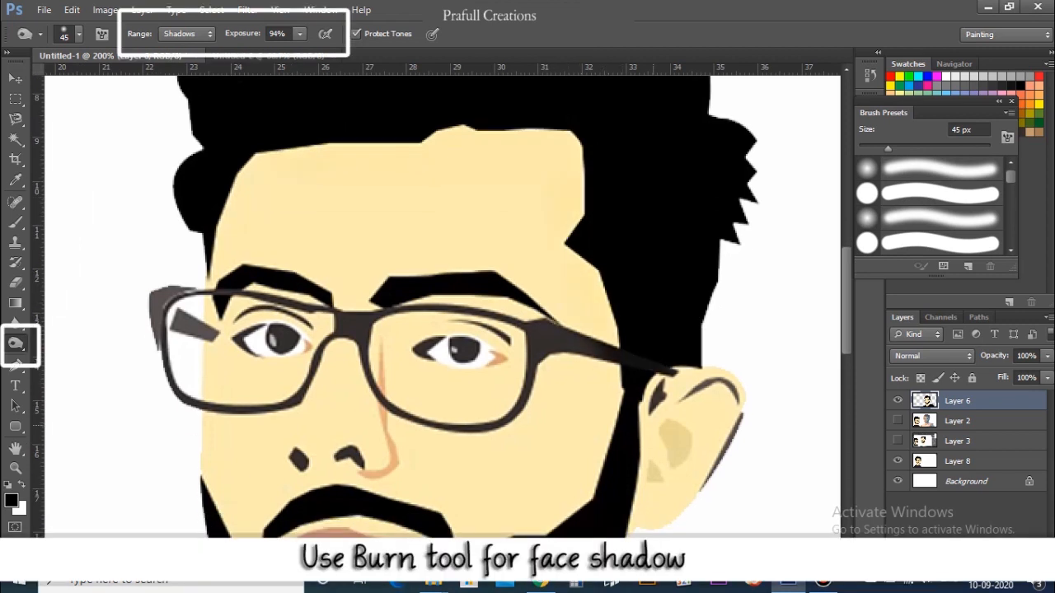
Step: Set the Burn tool to Midtones at 100% exposure and shade the skin beside the hairline on the ear side
{"action": "left_click", "coordinate": [299, 34]}
{"action": "left_click", "coordinate": [188, 34]}
{"action": "left_click", "coordinate": [178, 62]}
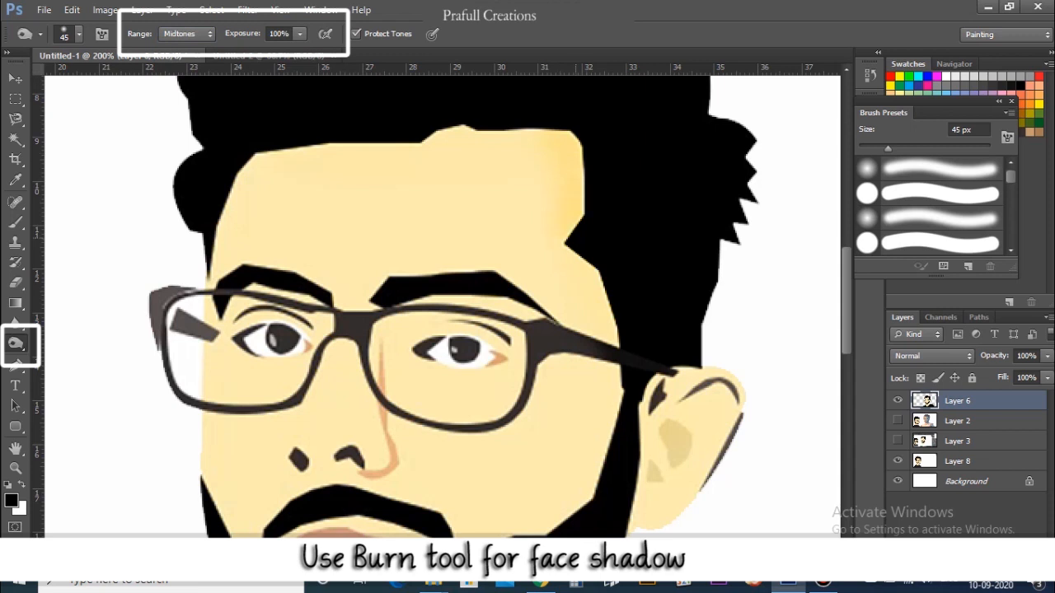
{"action": "scroll", "coordinate": [494, 305], "scroll_direction": "down", "scroll_amount": 2}
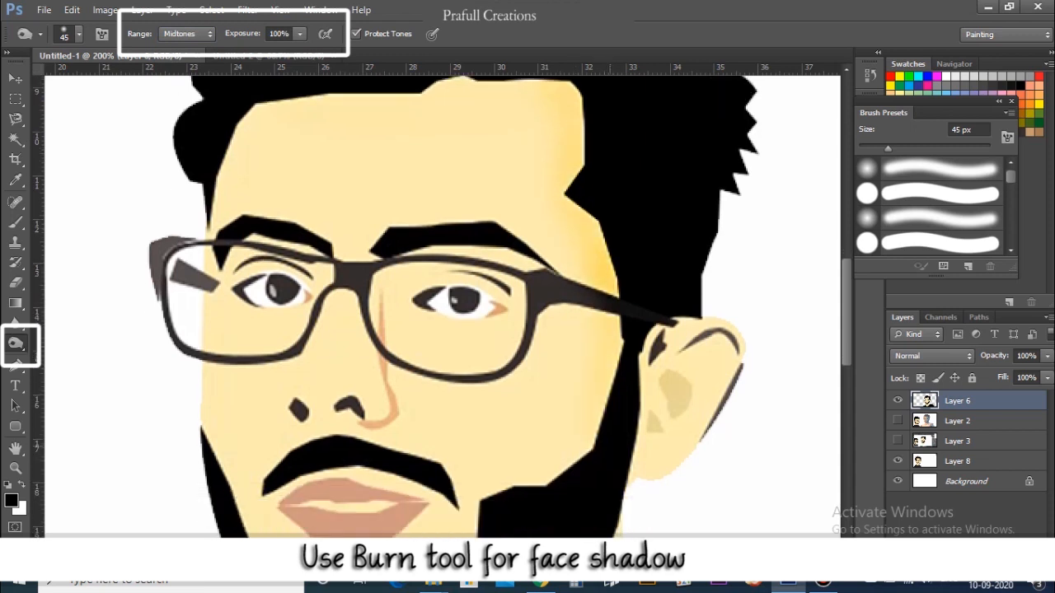
{"action": "scroll", "coordinate": [494, 305], "scroll_direction": "down", "scroll_amount": 2}
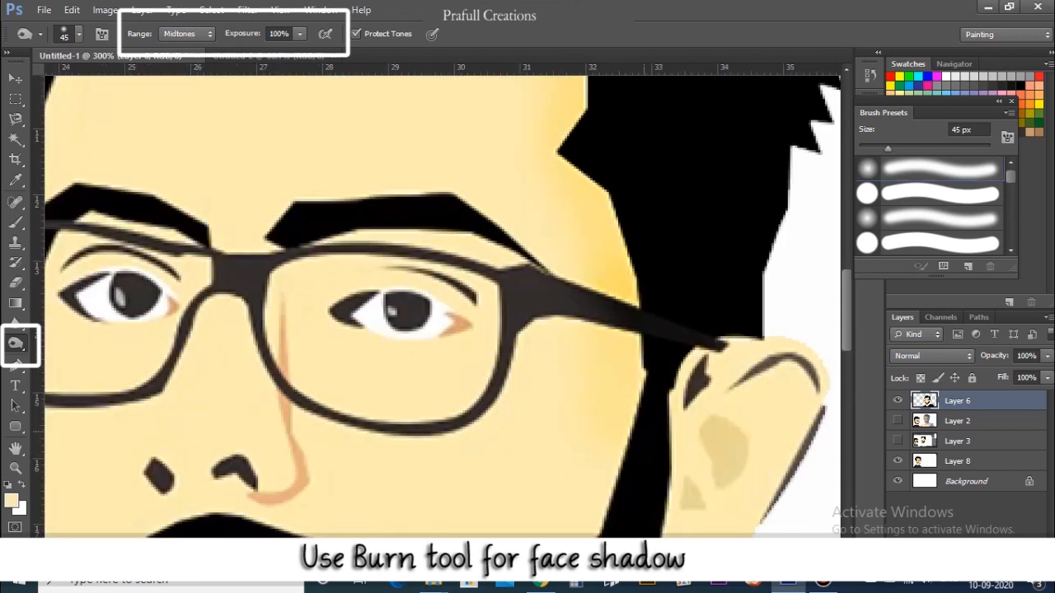
Step: Burn soft midtone shadows into the ear-side skin and along the neck's edge below the beard
{"action": "left_click_drag", "start_coordinate": [610, 412], "coordinate": [507, 219]}
{"action": "mouse_move", "coordinate": [606, 160]}
{"action": "left_mouse_down"}
{"action": "mouse_move", "coordinate": [614, 260]}
{"action": "mouse_move", "coordinate": [659, 174]}
{"action": "left_mouse_up"}
{"action": "scroll", "coordinate": [445, 305], "scroll_direction": "down", "scroll_amount": 10}
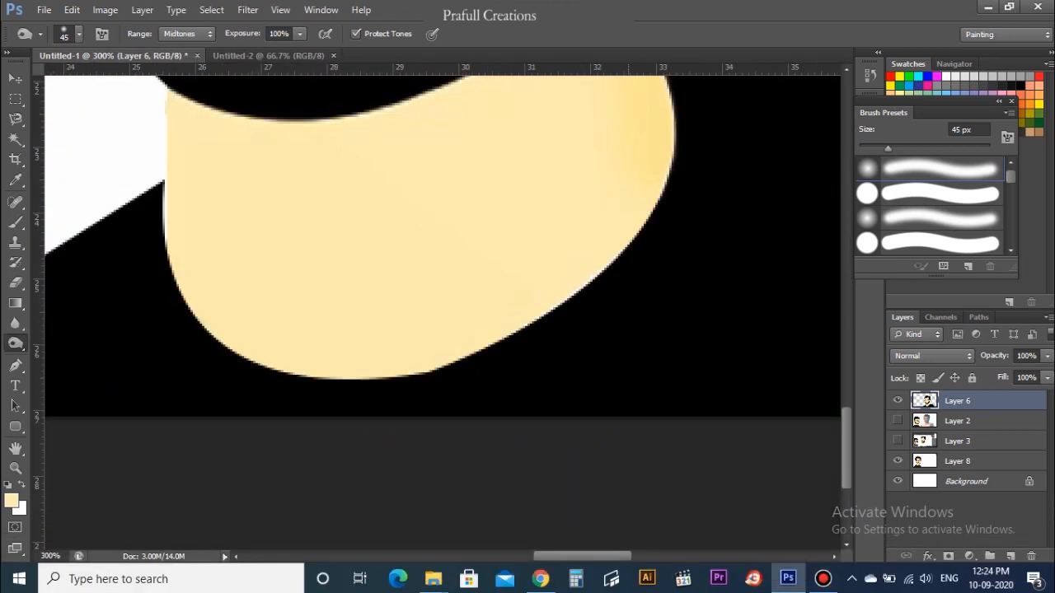
{"action": "mouse_move", "coordinate": [651, 157]}
{"action": "left_mouse_down"}
{"action": "mouse_move", "coordinate": [618, 247]}
{"action": "mouse_move", "coordinate": [577, 285]}
{"action": "left_mouse_up"}
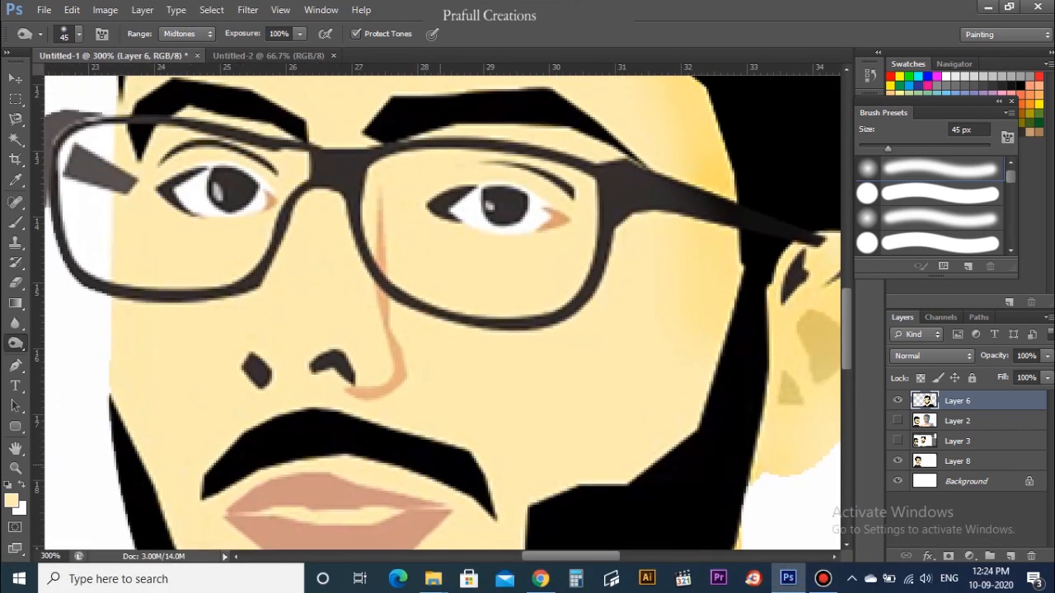
Step: Reduce the Burn brush to 20 px and 65% exposure, and shade the side of the nose down to the nostril
{"action": "key", "text": "bracketleft"}
{"action": "key", "text": "bracketleft"}
{"action": "key", "text": "bracketleft"}
{"action": "key", "text": "bracketleft"}
{"action": "key", "text": "bracketleft"}
{"action": "left_click", "coordinate": [300, 34]}
{"action": "left_click_drag", "start_coordinate": [299, 51], "coordinate": [272, 51]}
{"action": "left_click_drag", "start_coordinate": [301, 199], "coordinate": [246, 388]}
Step: Burn soft shadows around both eyes, above the upper lids and below the lower lids
{"action": "scroll", "coordinate": [245, 330], "scroll_direction": "up", "scroll_amount": 1}
{"action": "mouse_move", "coordinate": [246, 187]}
{"action": "left_mouse_down"}
{"action": "mouse_move", "coordinate": [174, 176]}
{"action": "mouse_move", "coordinate": [263, 184]}
{"action": "left_mouse_up"}
{"action": "mouse_move", "coordinate": [503, 181]}
{"action": "left_mouse_down"}
{"action": "mouse_move", "coordinate": [410, 203]}
{"action": "mouse_move", "coordinate": [556, 202]}
{"action": "left_mouse_up"}
{"action": "scroll", "coordinate": [437, 278], "scroll_direction": "up", "scroll_amount": 1}
{"action": "mouse_move", "coordinate": [429, 258]}
{"action": "left_mouse_down"}
{"action": "mouse_move", "coordinate": [495, 286]}
{"action": "mouse_move", "coordinate": [565, 272]}
{"action": "mouse_move", "coordinate": [421, 251]}
{"action": "left_mouse_up"}
{"action": "mouse_move", "coordinate": [273, 249]}
{"action": "left_mouse_down"}
{"action": "mouse_move", "coordinate": [192, 266]}
{"action": "mouse_move", "coordinate": [156, 236]}
{"action": "left_mouse_up"}
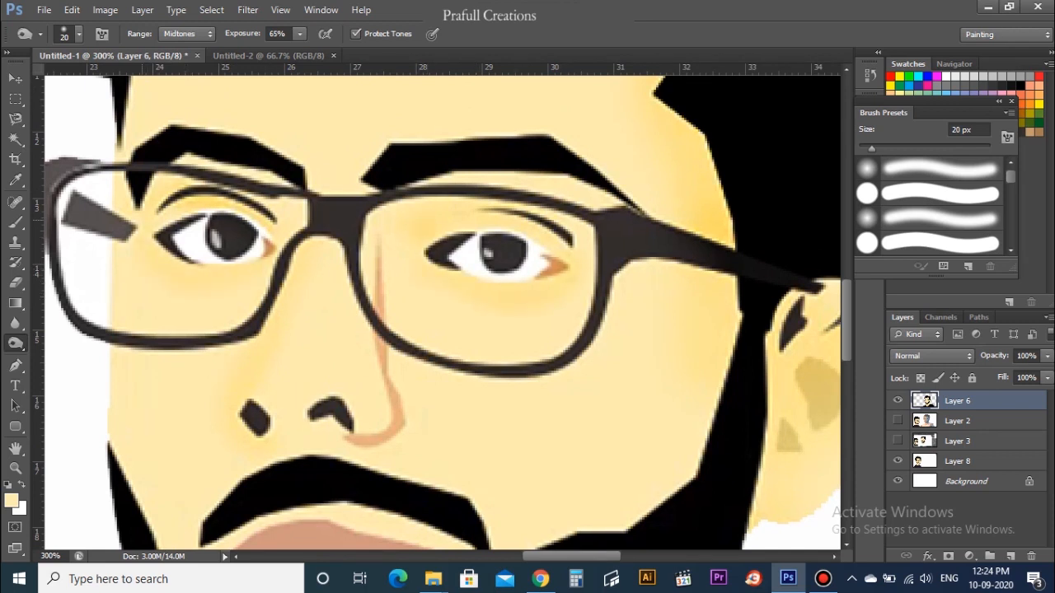
{"action": "key", "text": "ctrl+minus"}
{"action": "key", "text": "ctrl+minus"}
{"action": "key", "text": "ctrl+minus"}
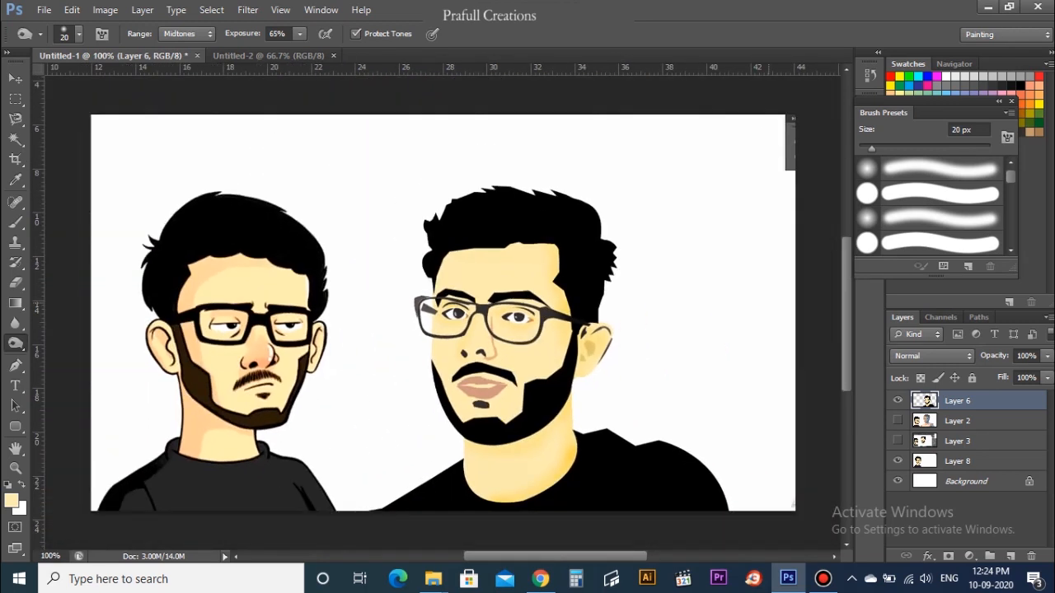